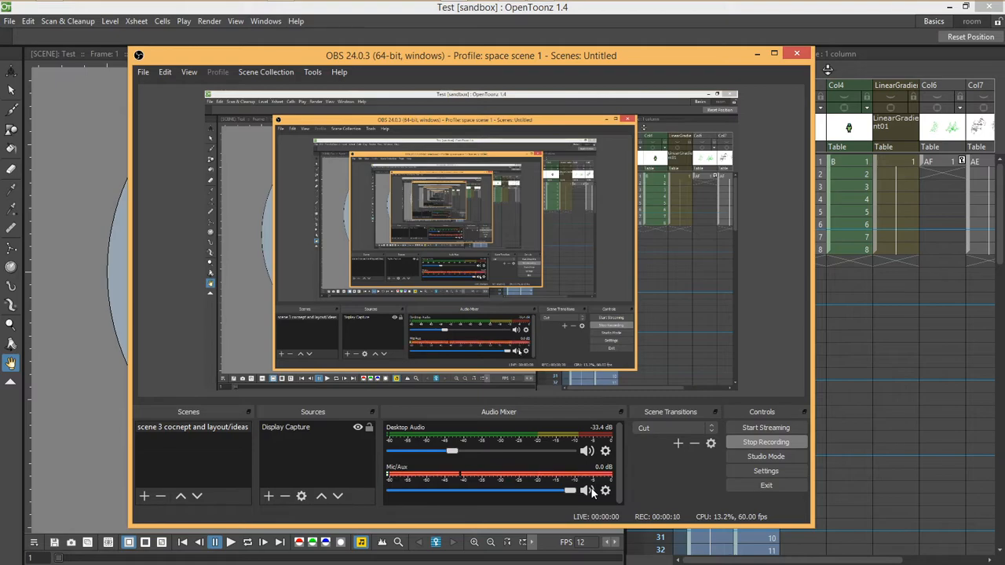
- Switch to OpenToonz and play the umbrella rain animation in a loop, using the camera view, pausing near the end
left_click(589, 490)
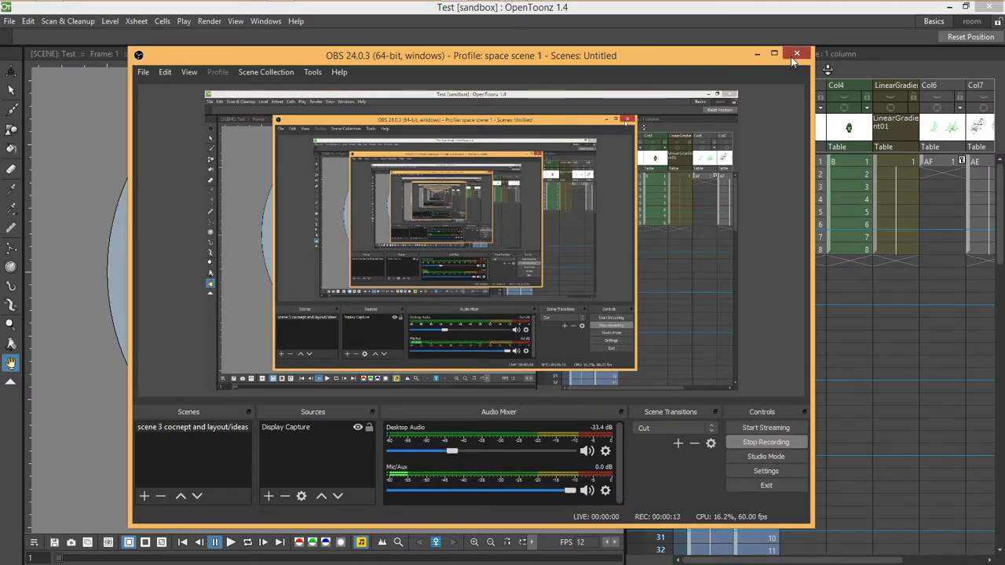
left_click(759, 57)
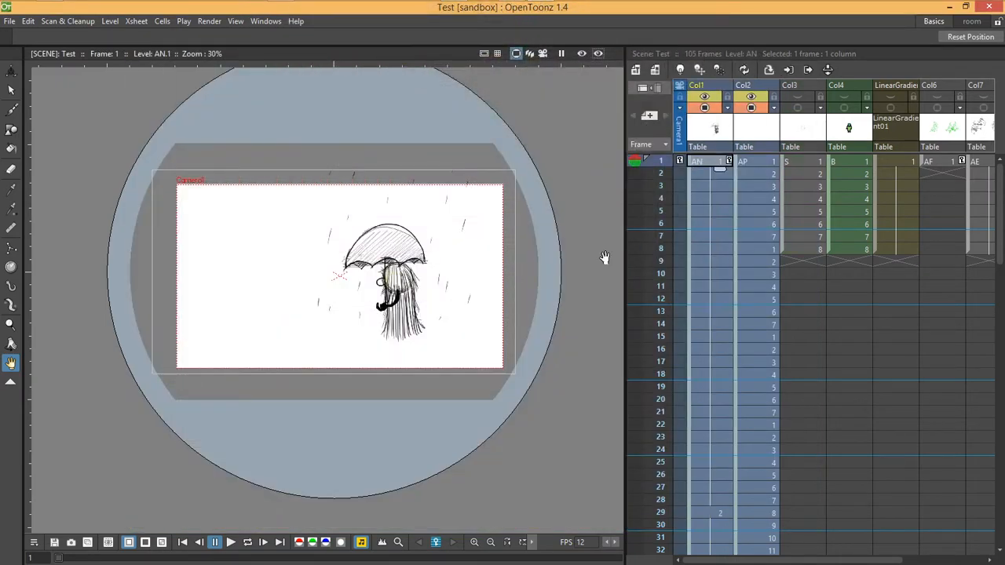
left_click(247, 542)
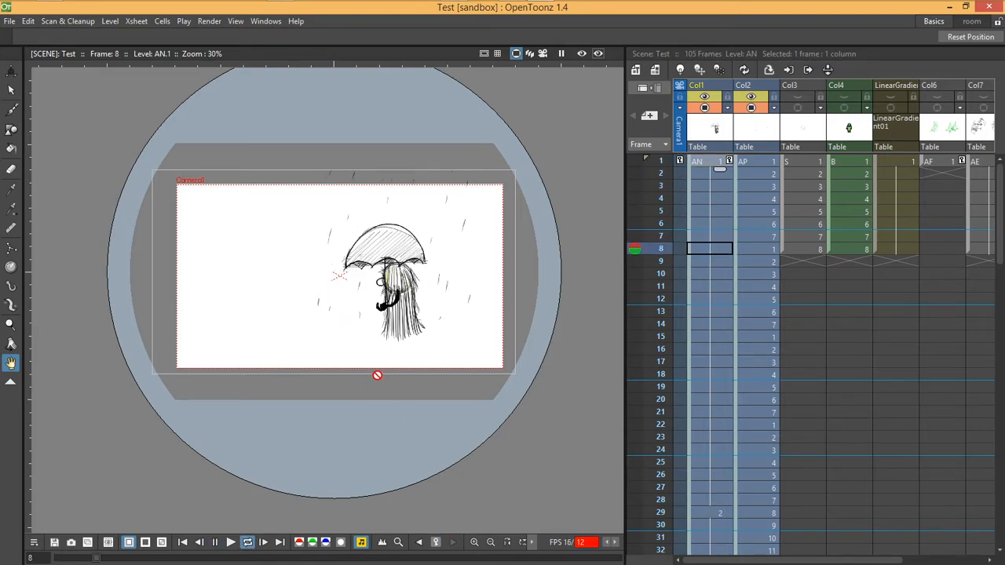
scroll(371, 291, "up", 2)
scroll(381, 271, "up", 2)
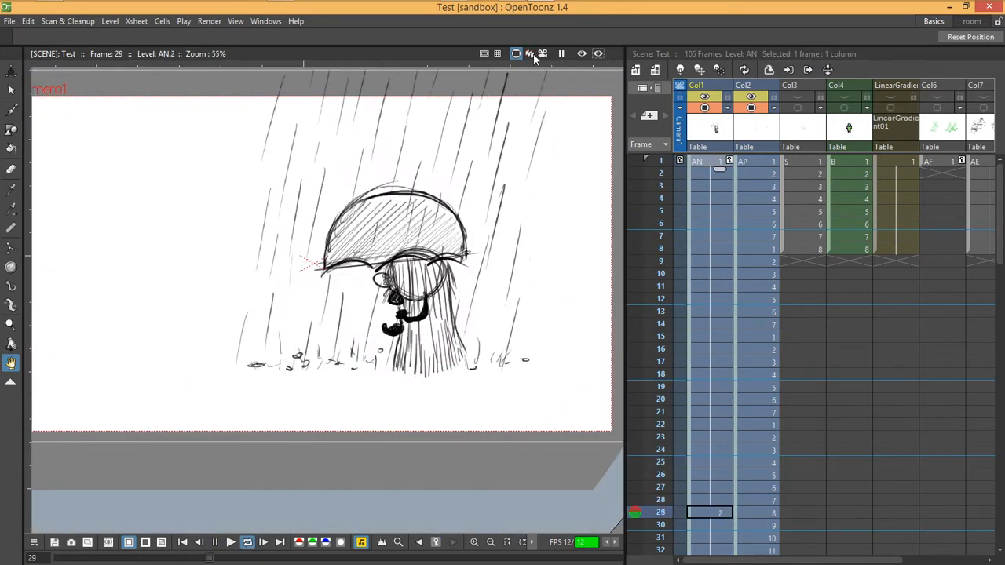
scroll(382, 159, "down", 2)
scroll(382, 152, "up", 1)
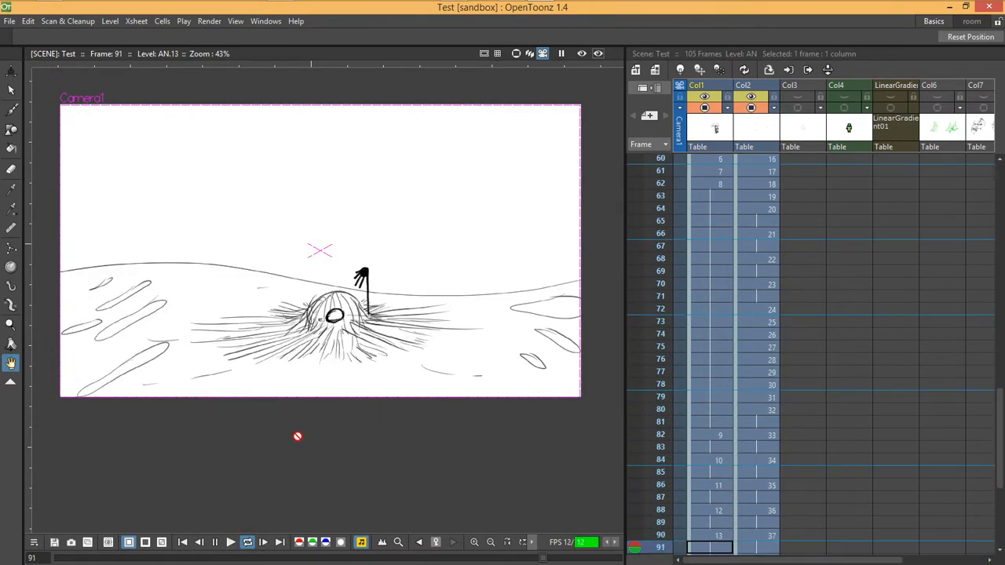
left_click(215, 542)
- Switch to the Edge browser and open Twitter in a new tab
mouse_move(469, 2)
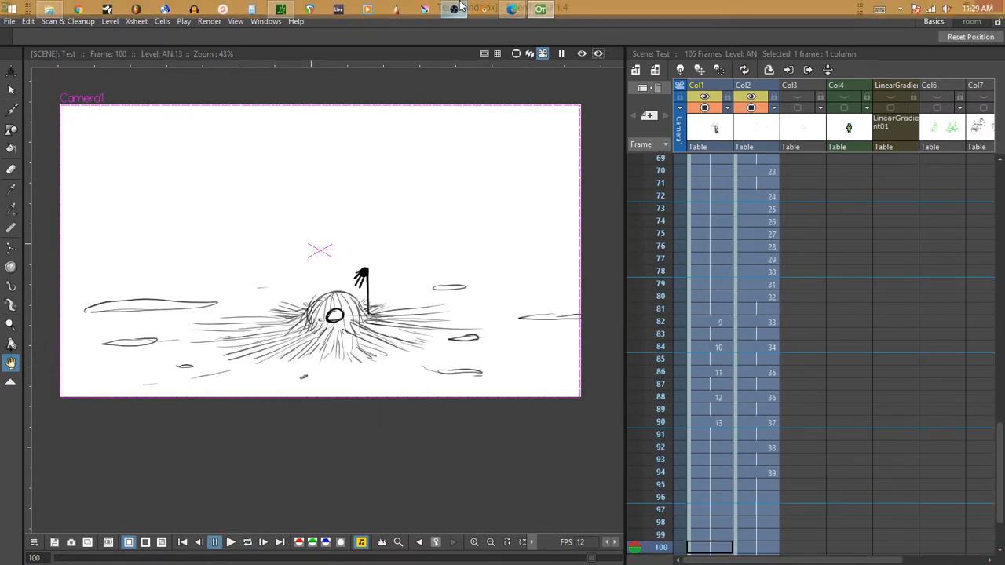
left_click(512, 6)
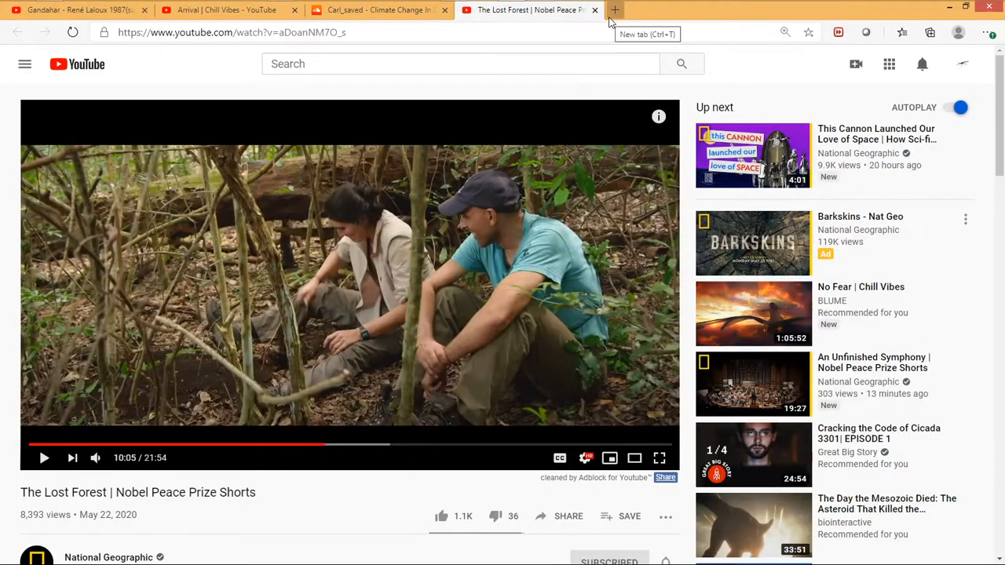
left_click(612, 11)
type("tw")
key("Return")
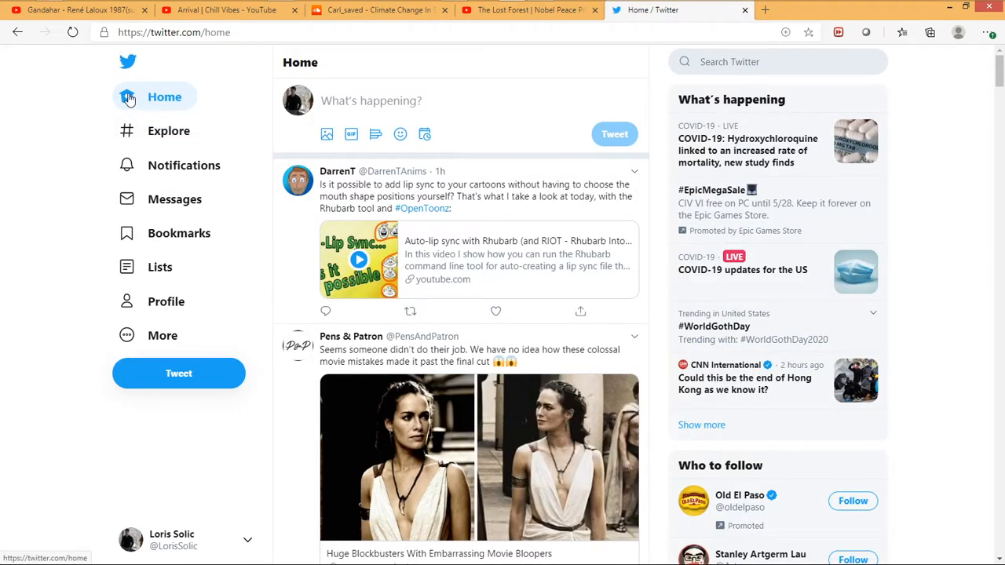
- Watch the May 20 #animorningchallenge water effects video full screen from the account's own profile, and exit full screen
left_click(181, 300)
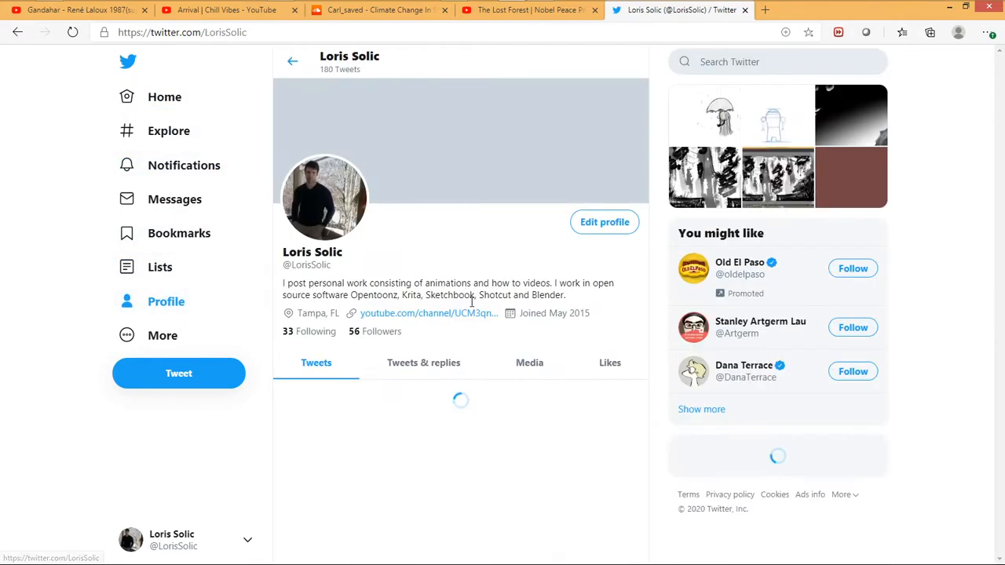
scroll(534, 330, "down", 2)
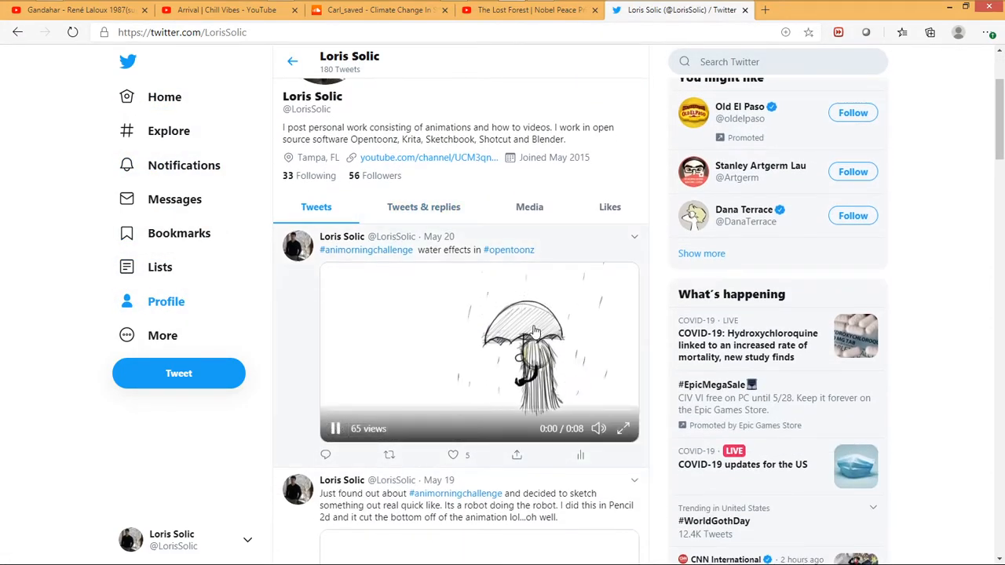
left_click(622, 428)
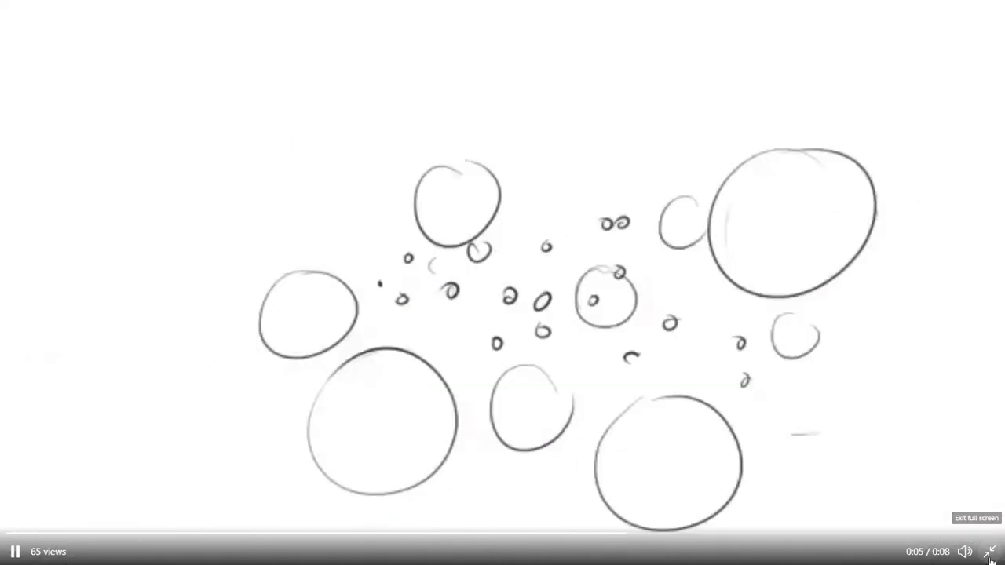
left_click(990, 554)
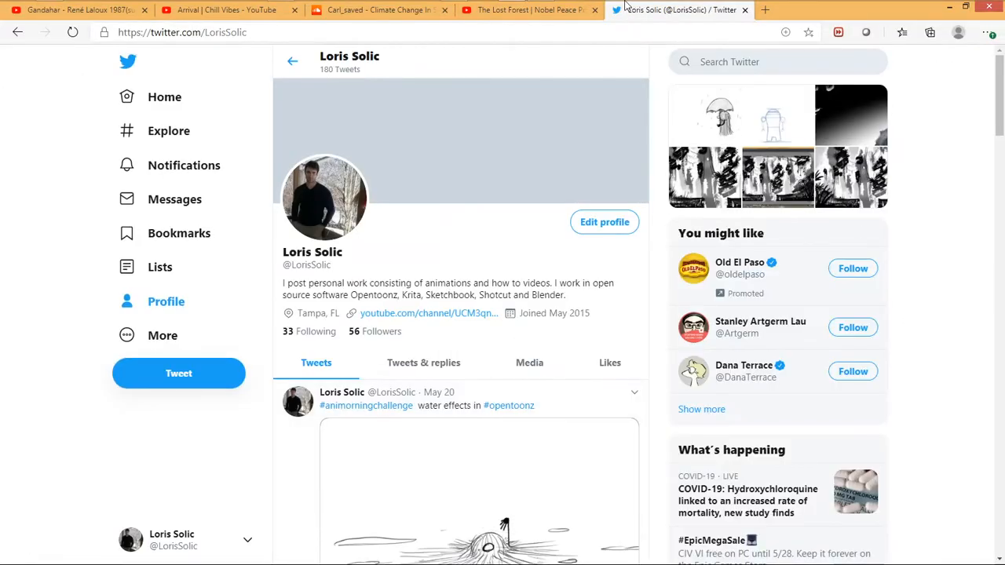
- Switch back to OpenToonz and view frame 1 of the character level AN in Col1 and the rain level AP in Col2
left_click(546, 10)
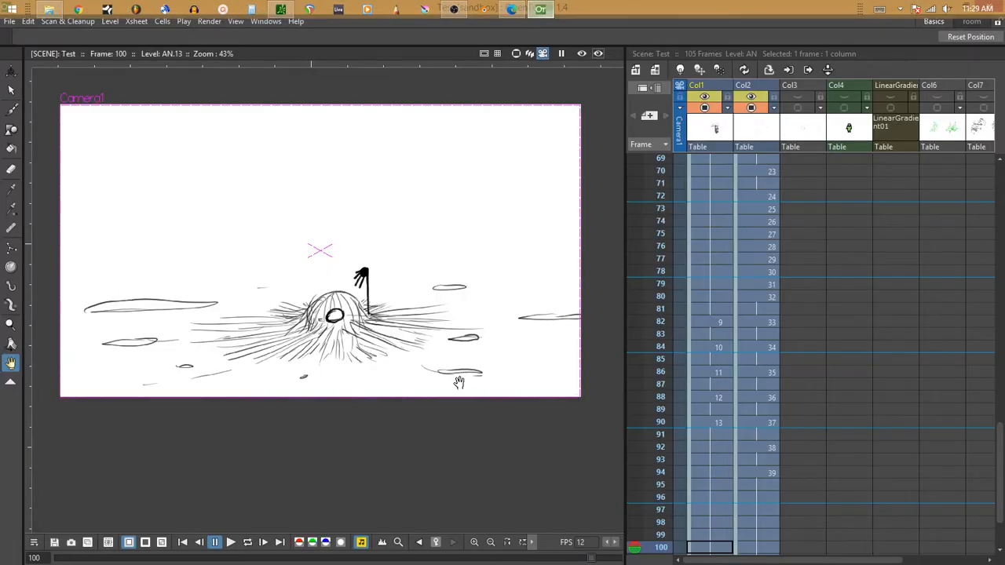
scroll(708, 245, "up", 10)
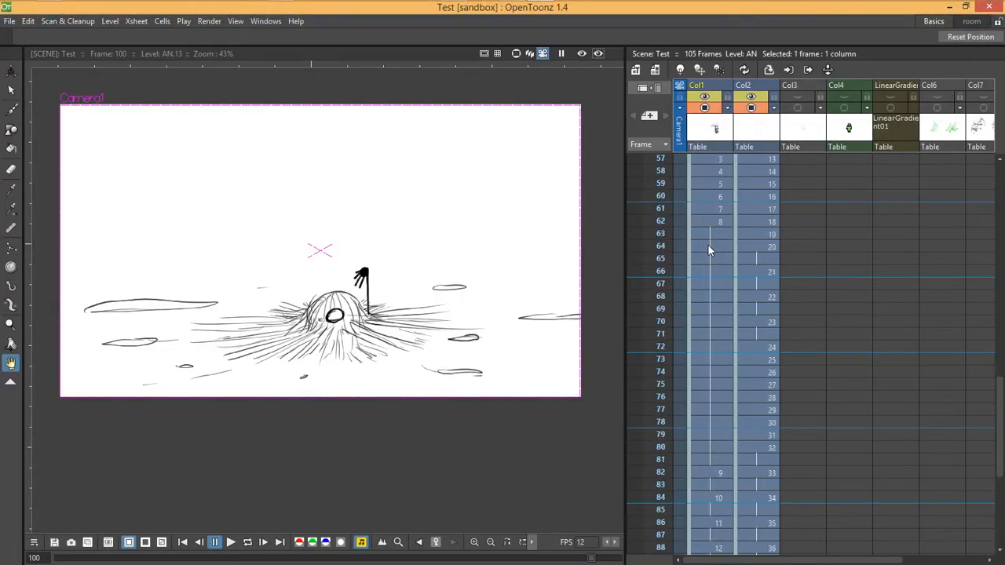
scroll(708, 245, "up", 5)
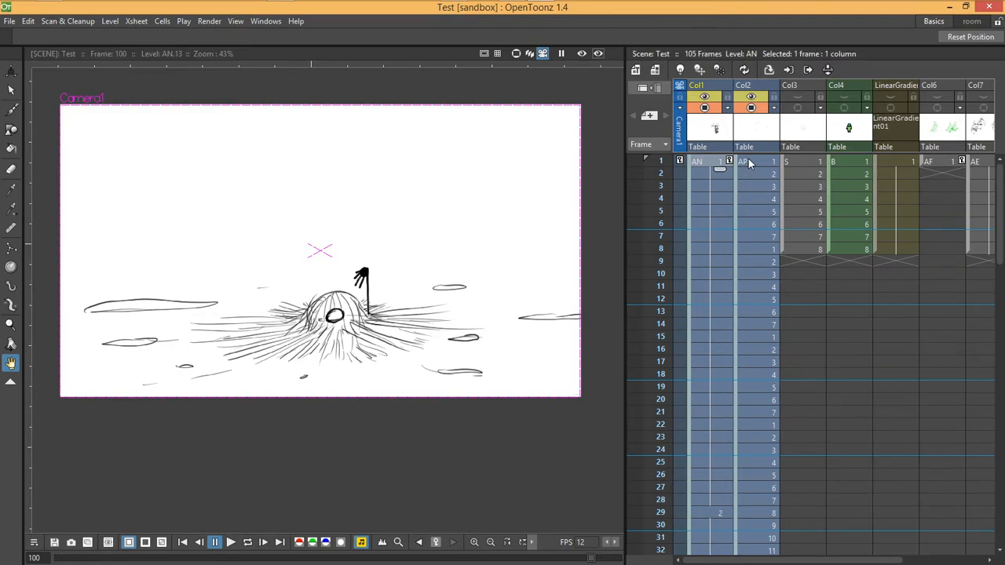
left_click(706, 162)
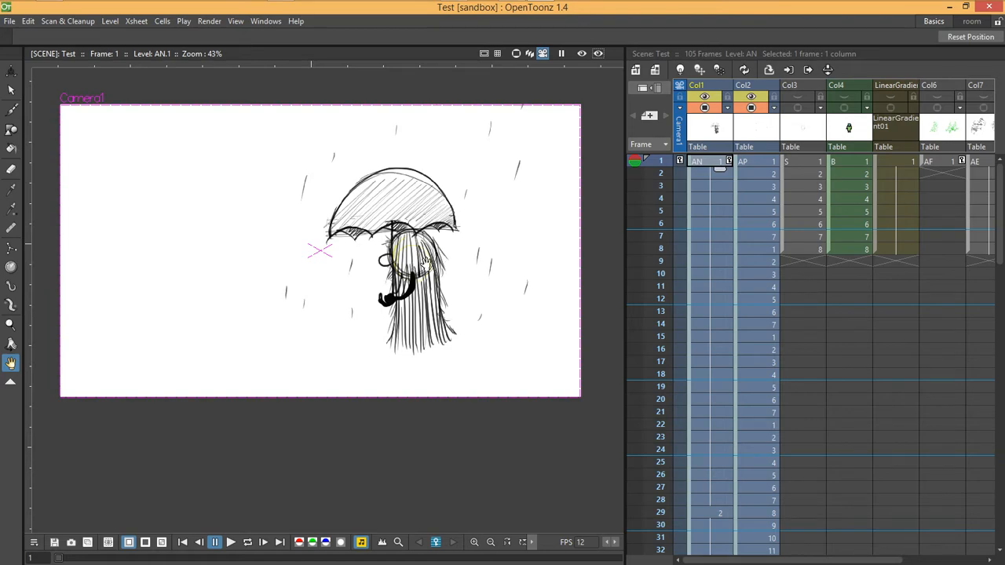
left_click(752, 162)
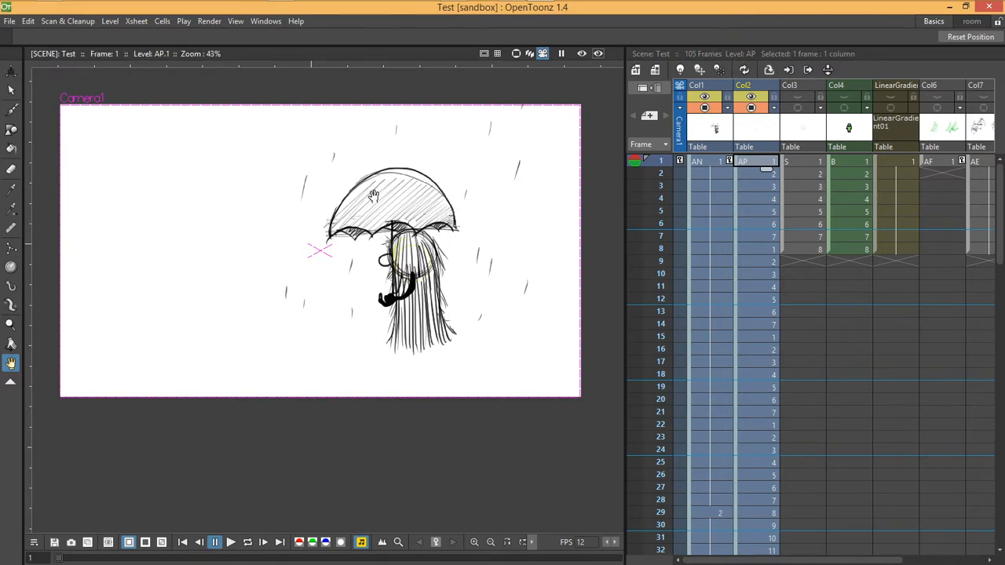
- View the character level's drawings 2 and 3 in Col1, at frames 29 and 57
scroll(700, 223, "down", 6)
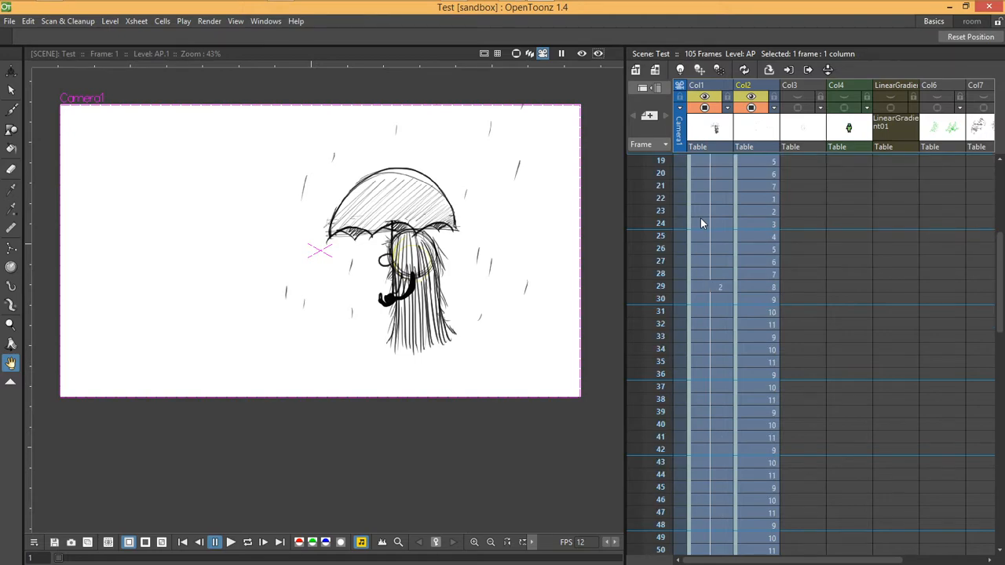
left_click(710, 286)
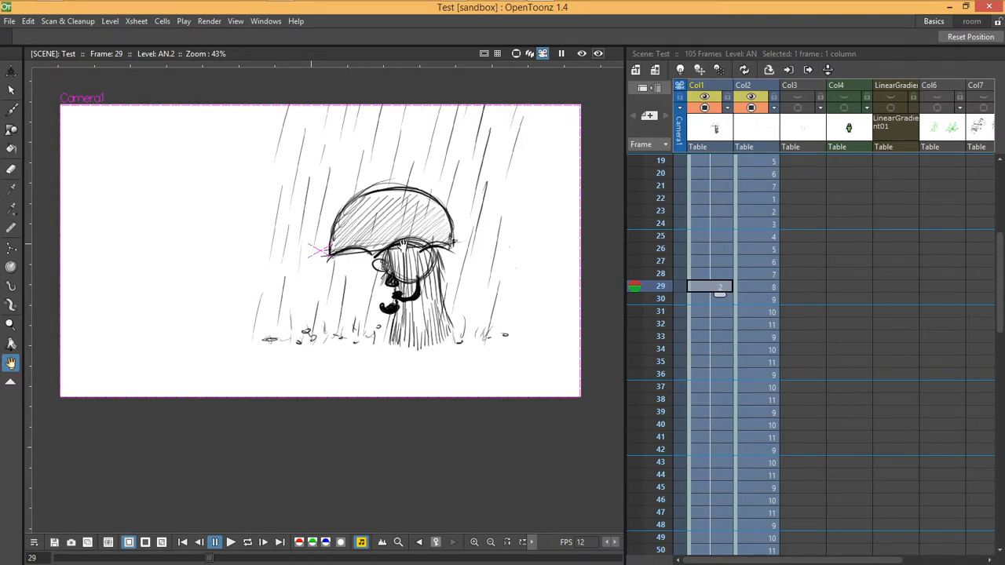
scroll(712, 259, "down", 8)
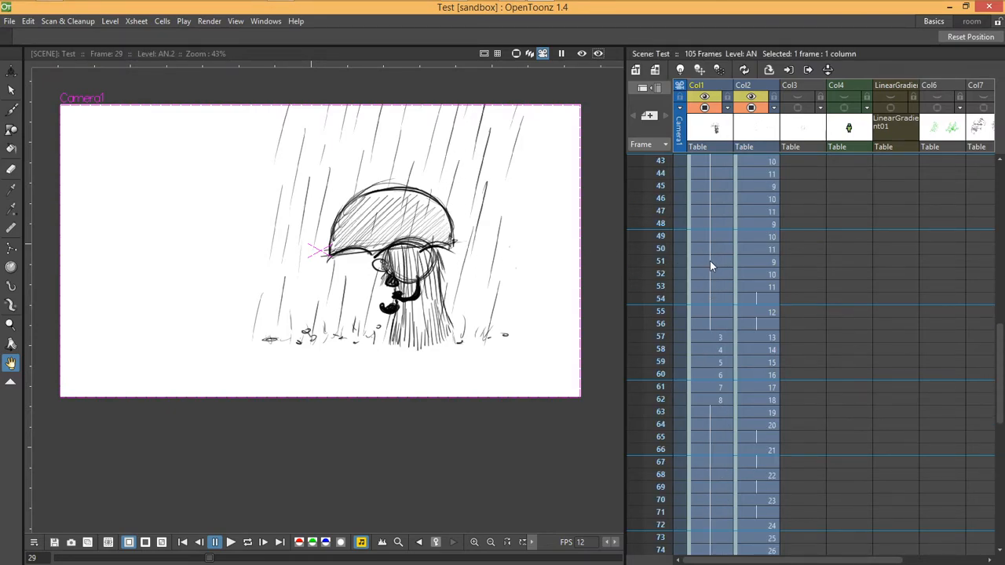
left_click(715, 337)
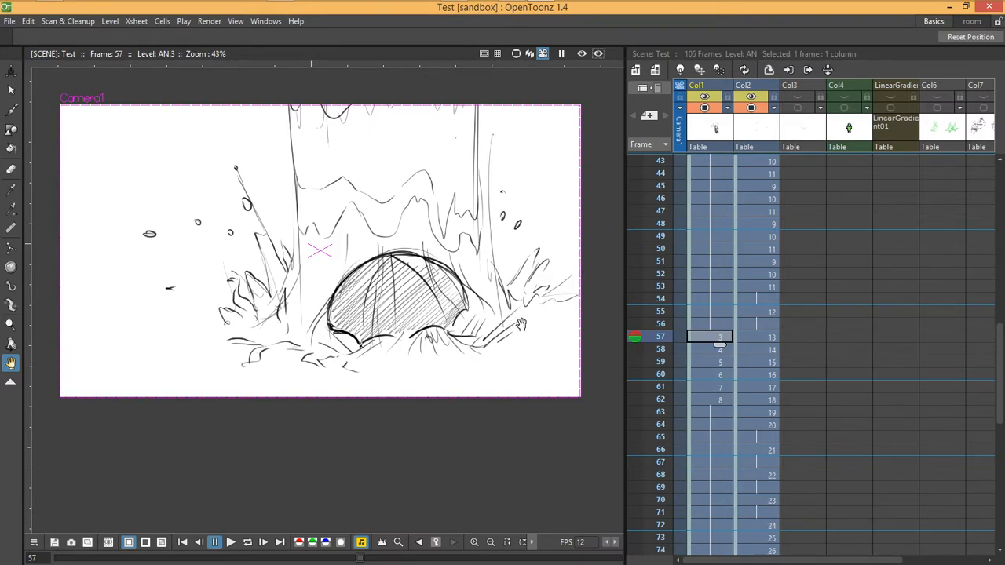
- Compare the first and last drawings of the opening rain cycle in Col2, at frames 1 and 7
scroll(715, 288, "up", 10)
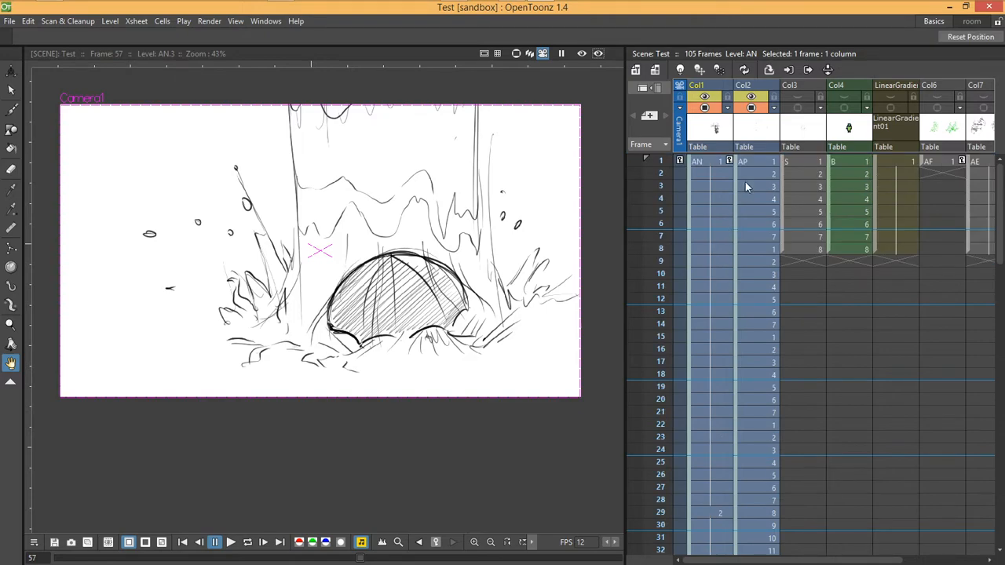
left_click(751, 163)
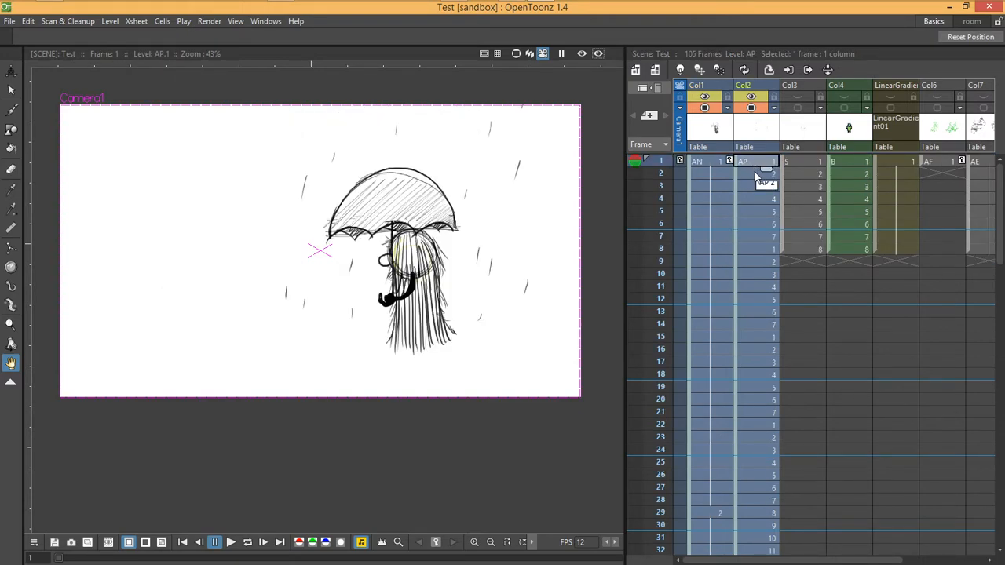
left_click(774, 236)
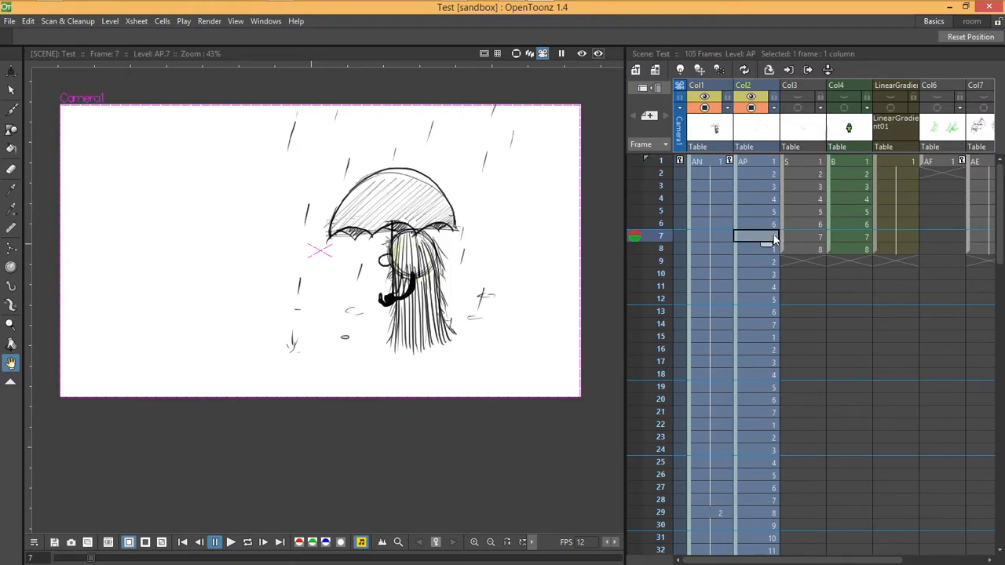
left_click(747, 164)
mouse_move(637, 166)
left_mouse_down()
mouse_move(639, 238)
mouse_move(639, 161)
left_mouse_up()
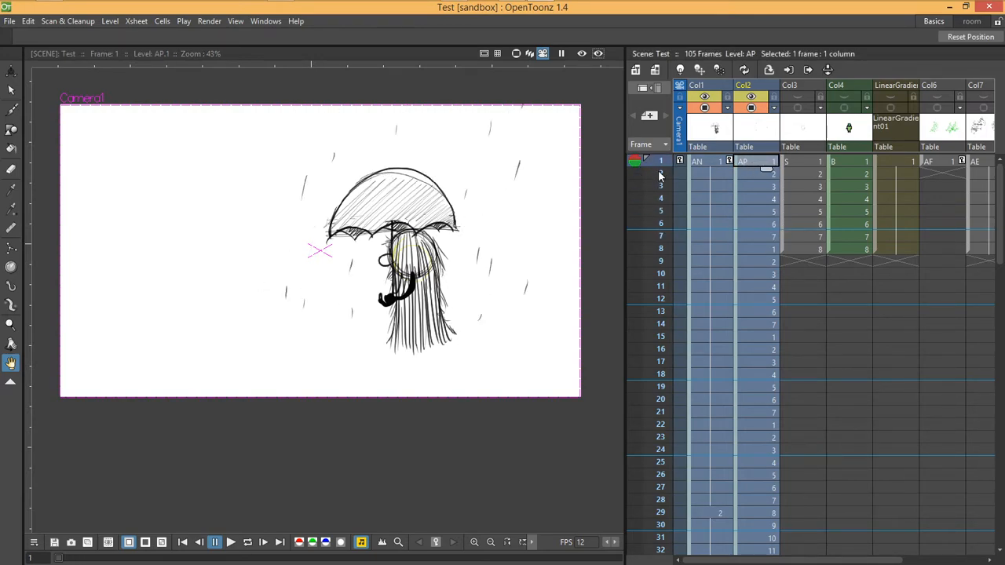
- Step through the rain drawings at frames 2, 3 and 4 of Col2 and return to frame 1
left_click(750, 174)
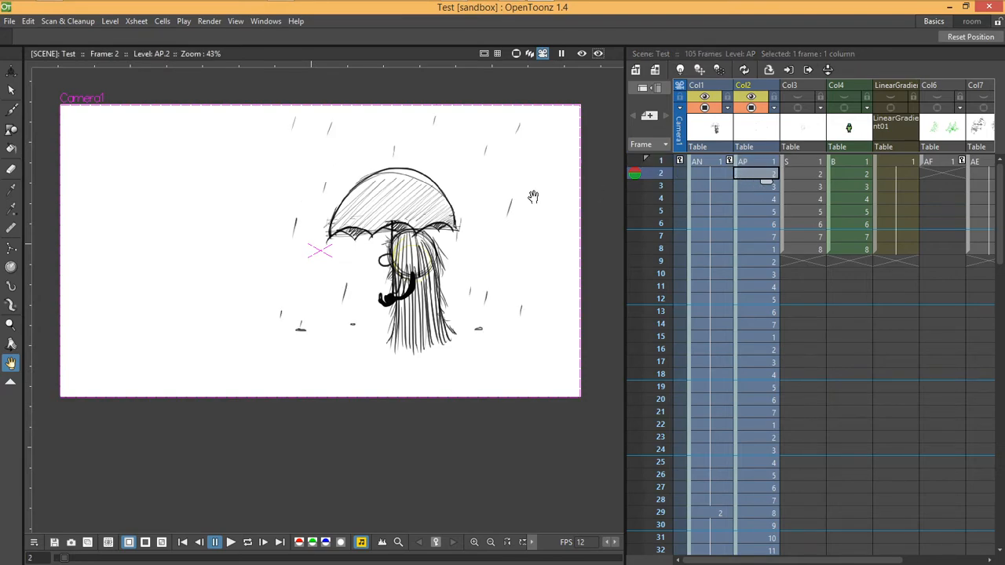
left_click(756, 185)
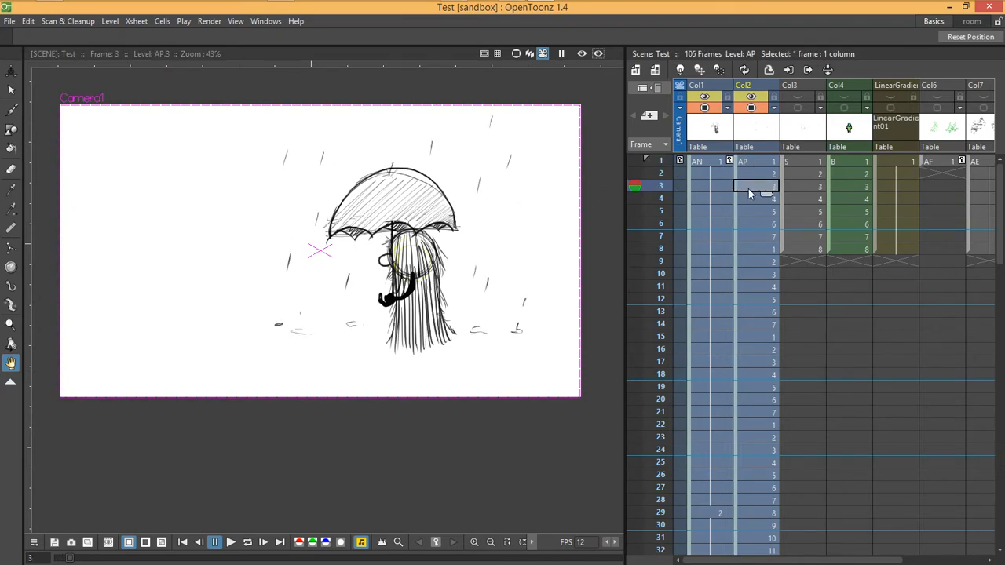
left_click(750, 199)
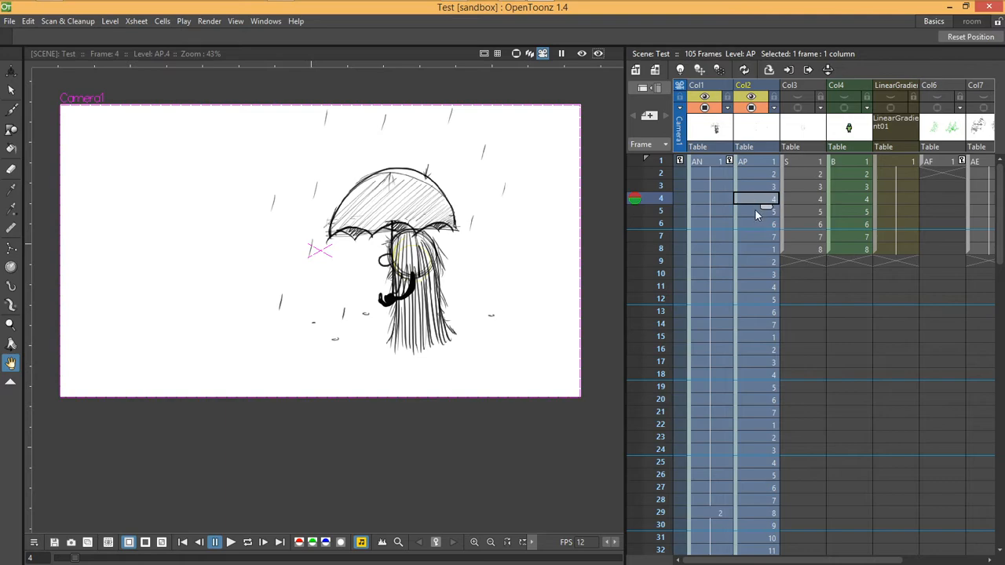
left_click(749, 164)
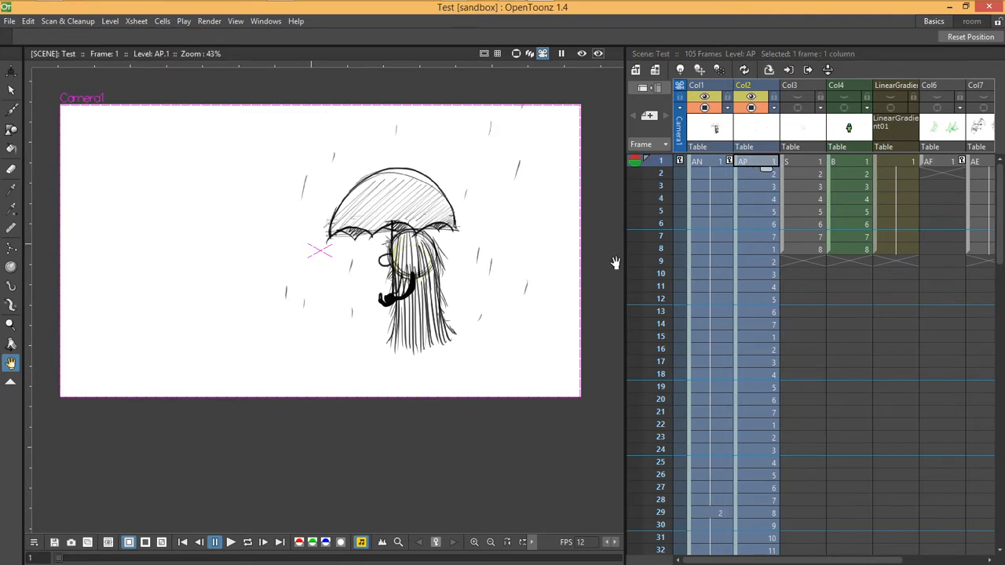
- Examine close up how the raindrop splashes beside the character develop across frames 2 to 5 of Col2
left_click(750, 175)
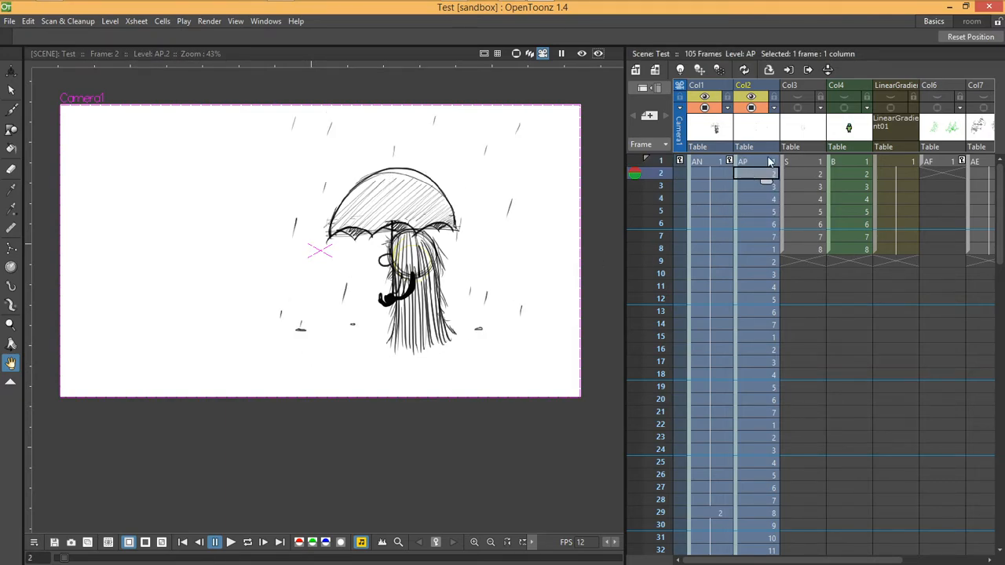
left_click(756, 183)
scroll(475, 333, "up", 1)
scroll(475, 333, "up", 2)
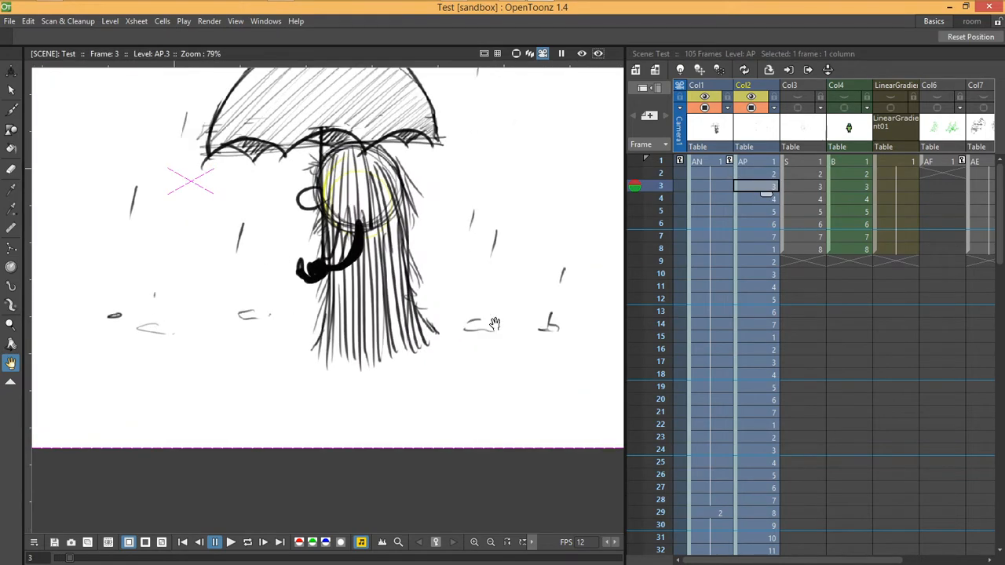
left_click(756, 175)
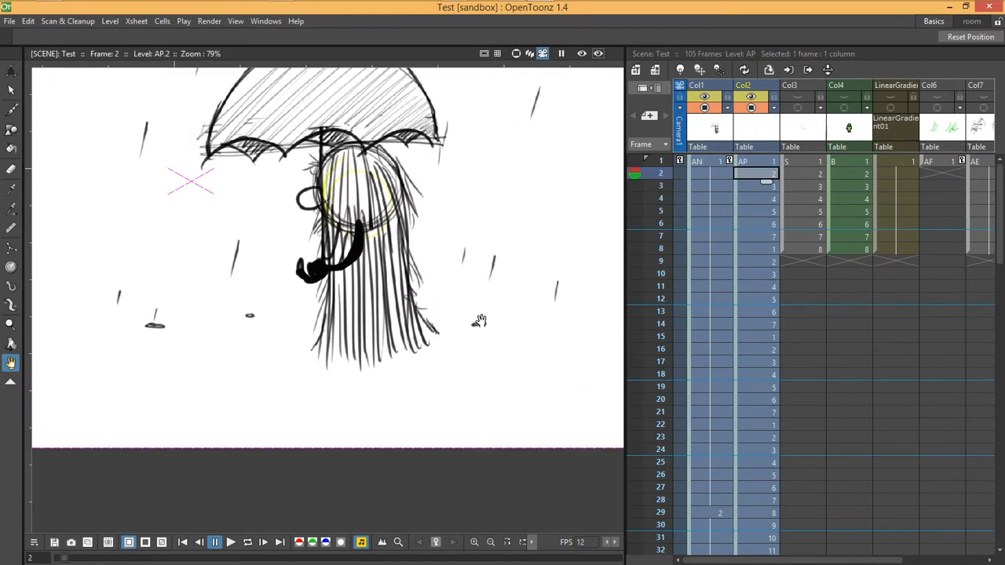
left_click(741, 185)
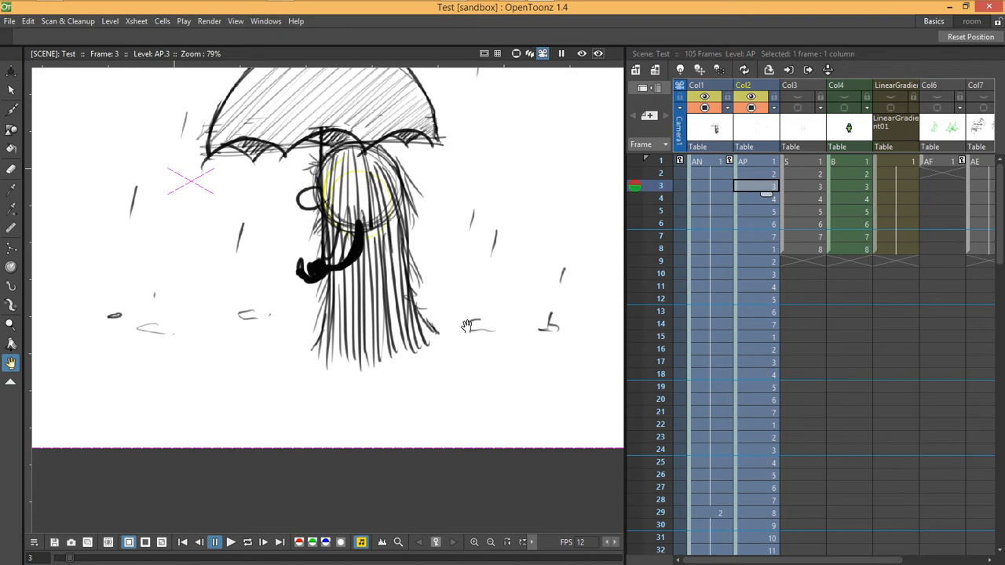
left_click(753, 199)
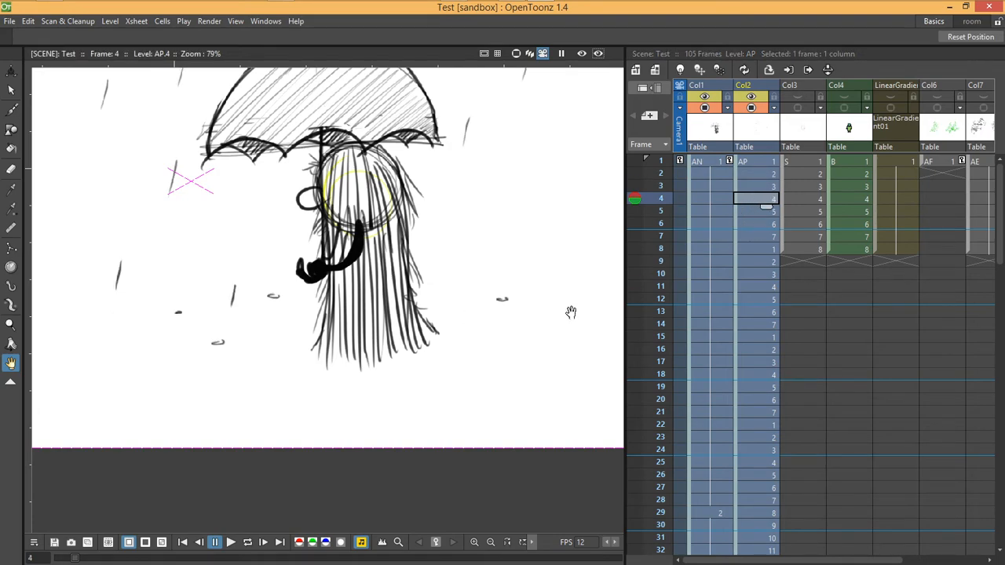
left_click(752, 206)
scroll(270, 321, "down", 2)
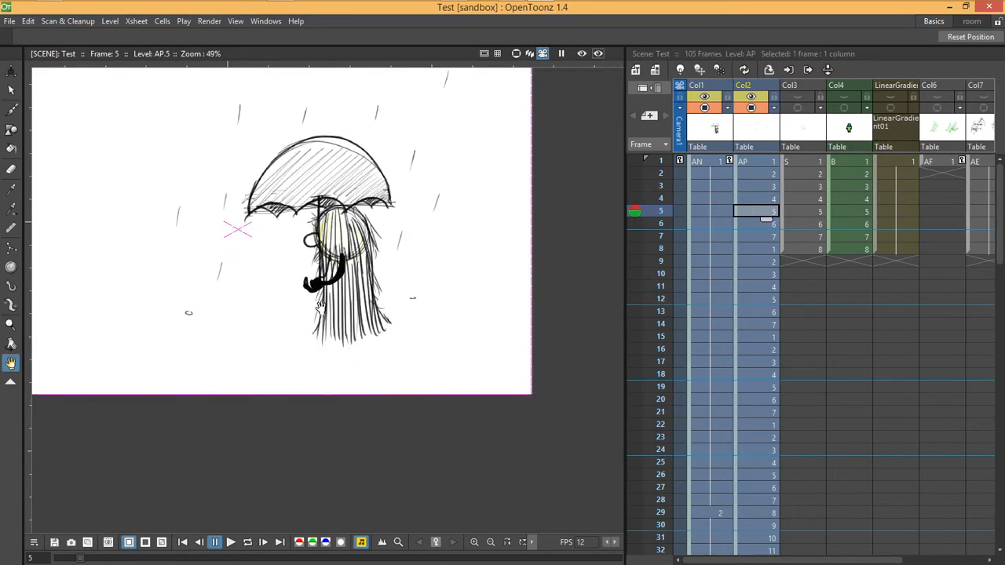
- View the rain drawings at frames 6 and 7 of Col2, and examine drawings 4 and 3 close up
left_click(753, 225)
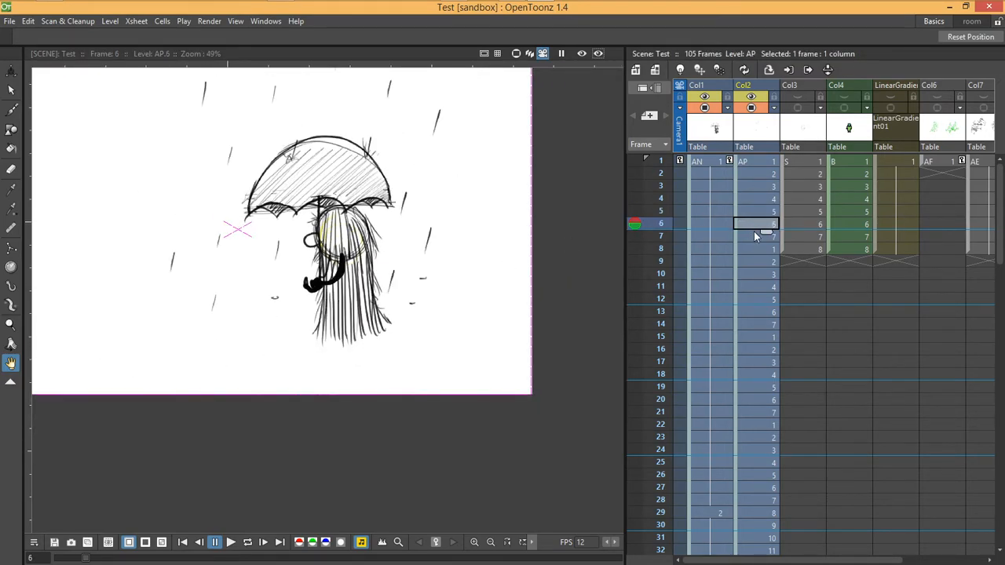
left_click(754, 236)
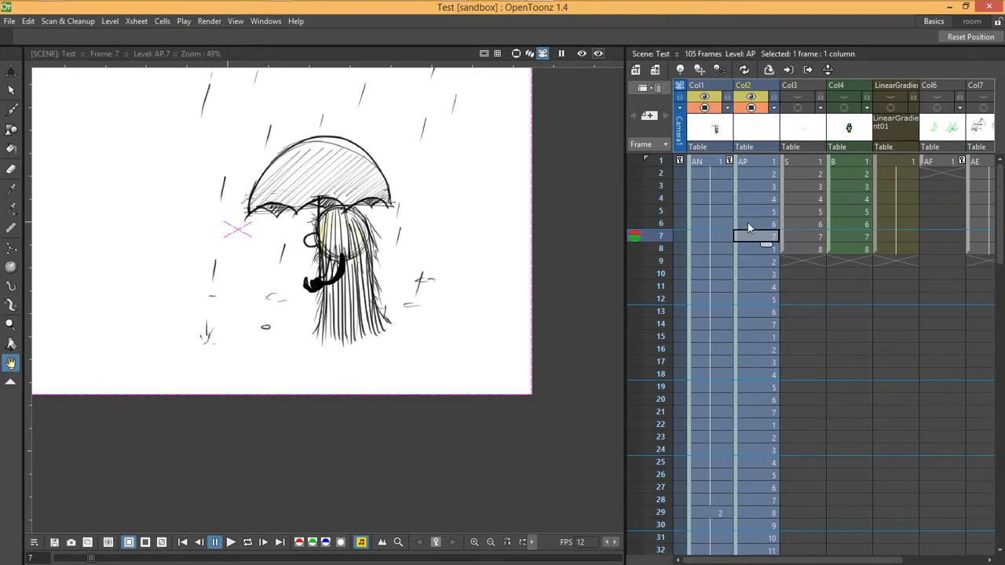
left_click(759, 200)
scroll(320, 153, "up", 1)
scroll(320, 153, "up", 2)
left_click(748, 184)
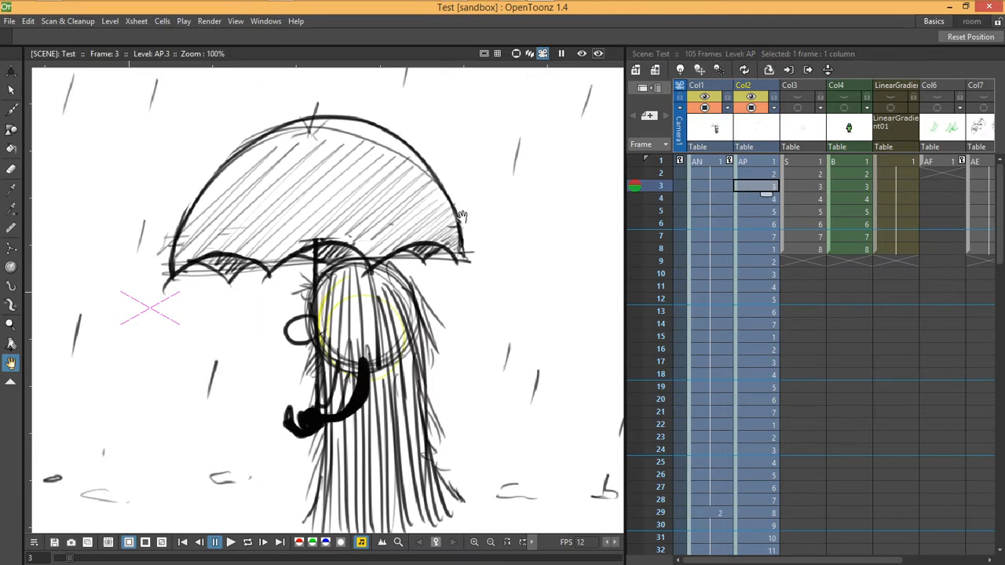
scroll(388, 204, "down", 5)
- Step through the rain drawings at frames 4 to 7 of Col2 with the whole picture in view
left_click(752, 199)
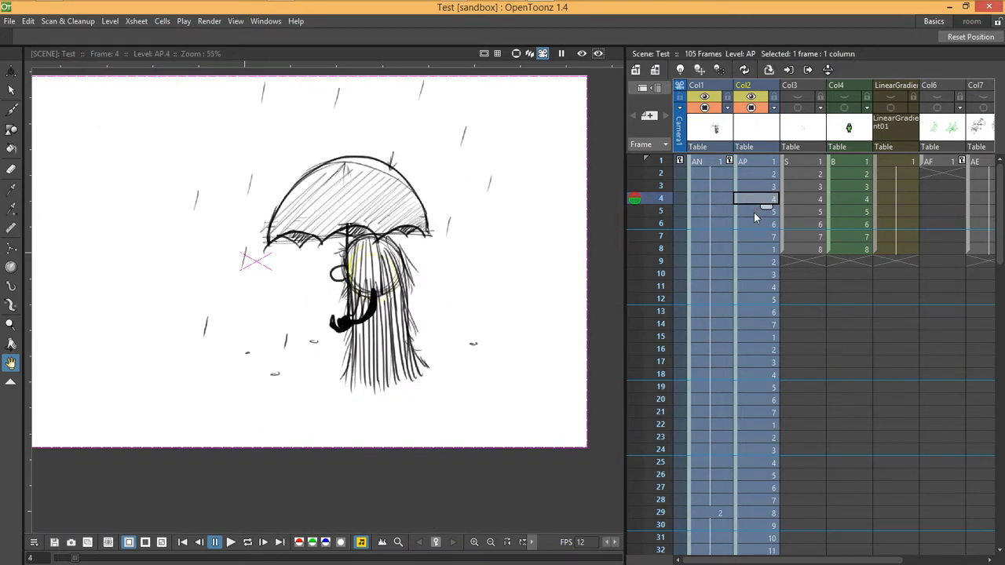
left_click(749, 211)
left_click(751, 222)
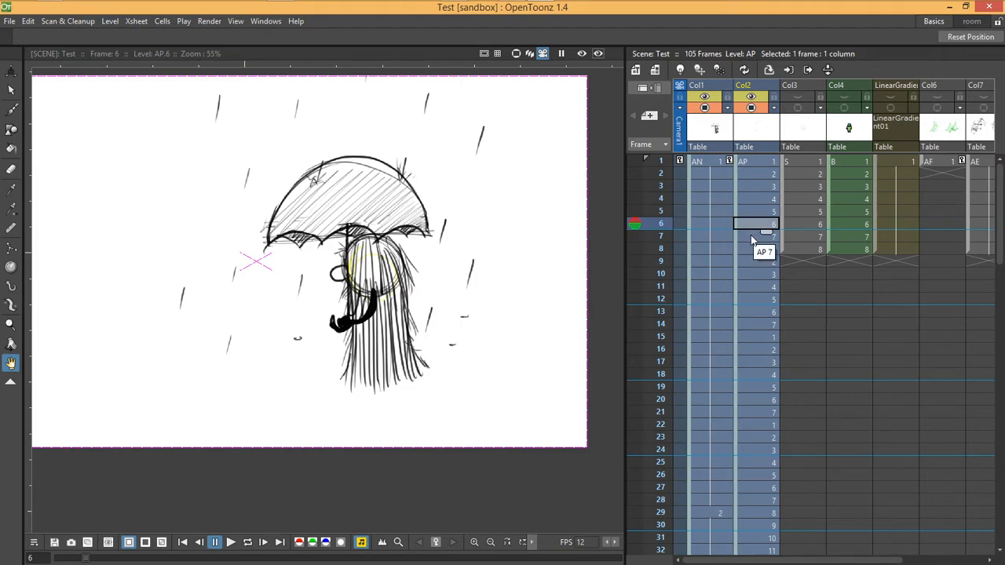
left_click(751, 235)
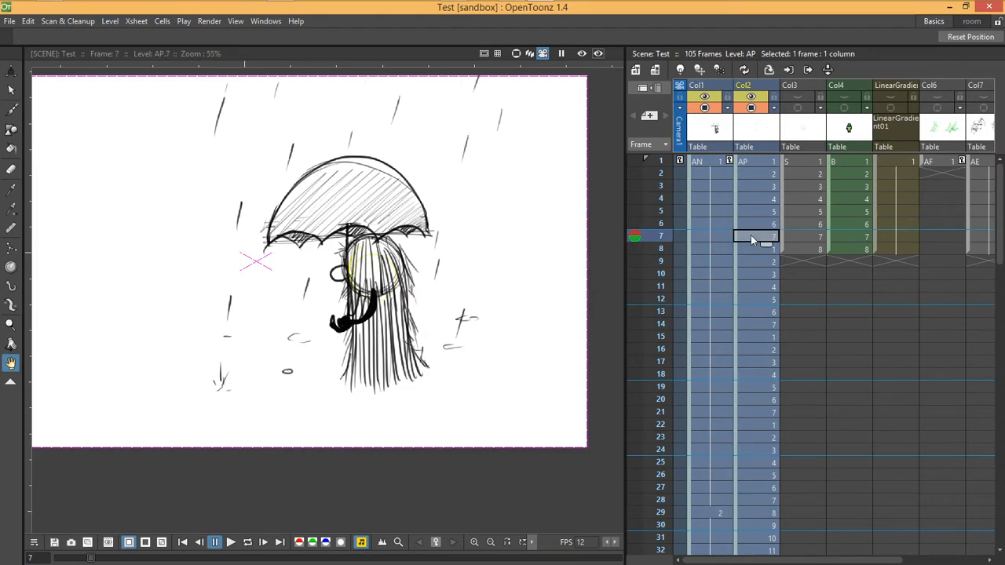
- Compare the first and last drawings of the repeated light rain cycles in Col2 between frames 1 and 28
left_click(708, 161)
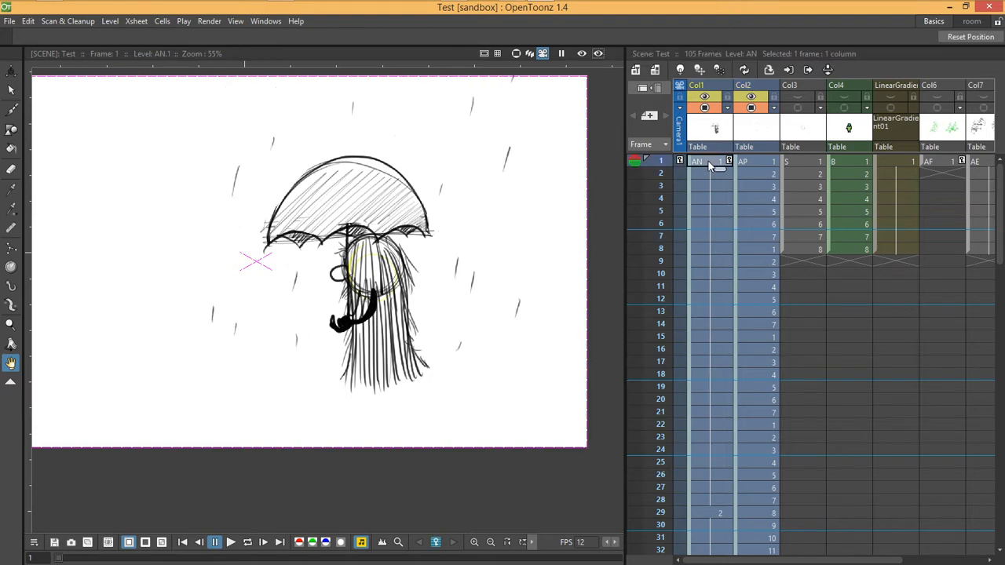
left_click(759, 164)
left_click(758, 249)
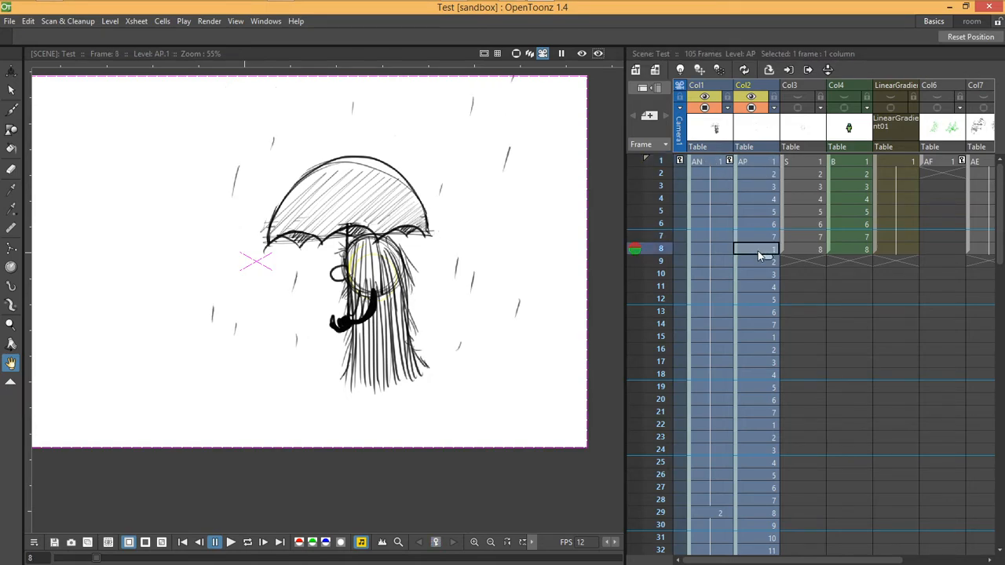
left_click(762, 324)
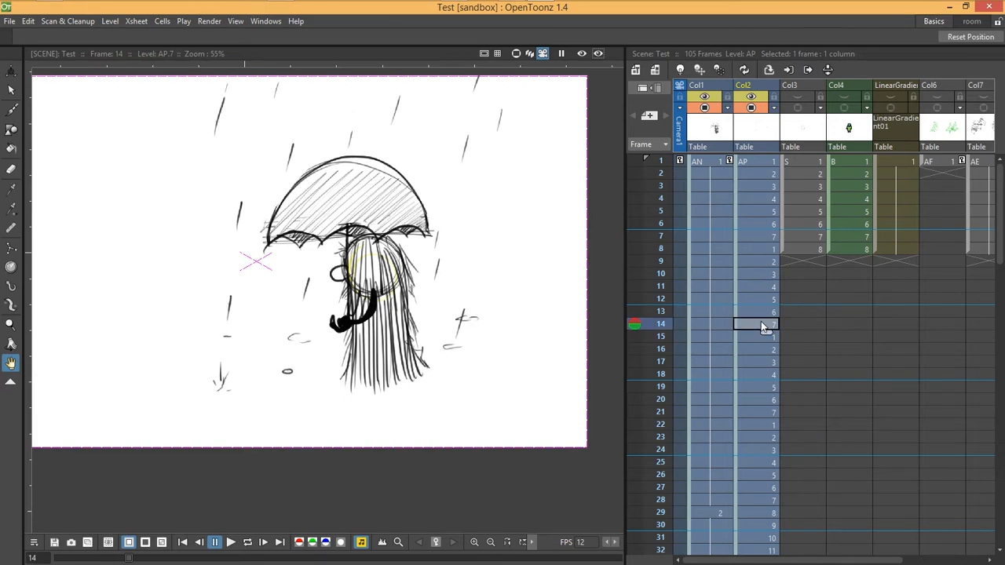
left_click(762, 412)
scroll(761, 413, "down", 3)
left_click(766, 275)
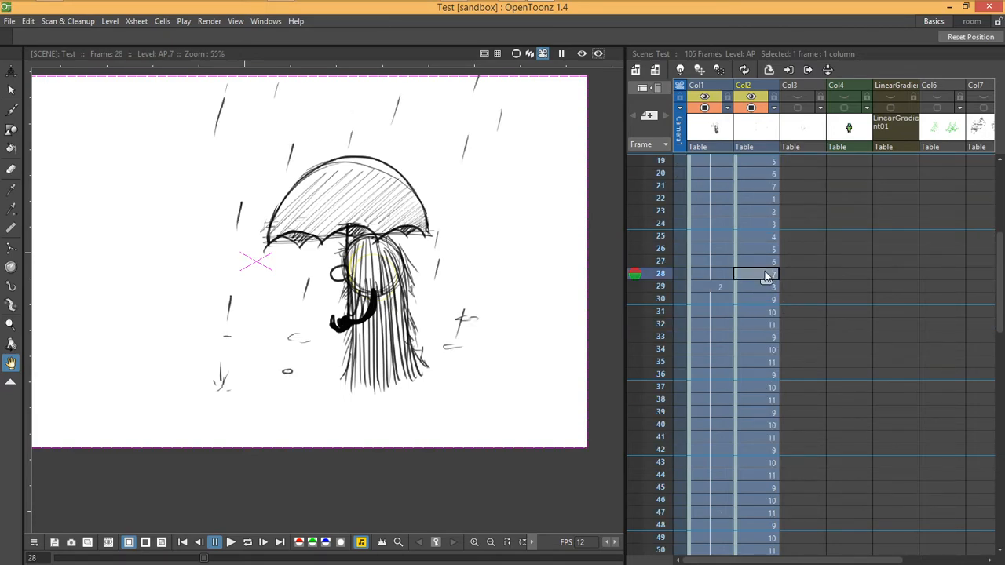
scroll(762, 280, "up", 4)
scroll(756, 235, "up", 2)
scroll(746, 267, "down", 2)
scroll(738, 310, "up", 2)
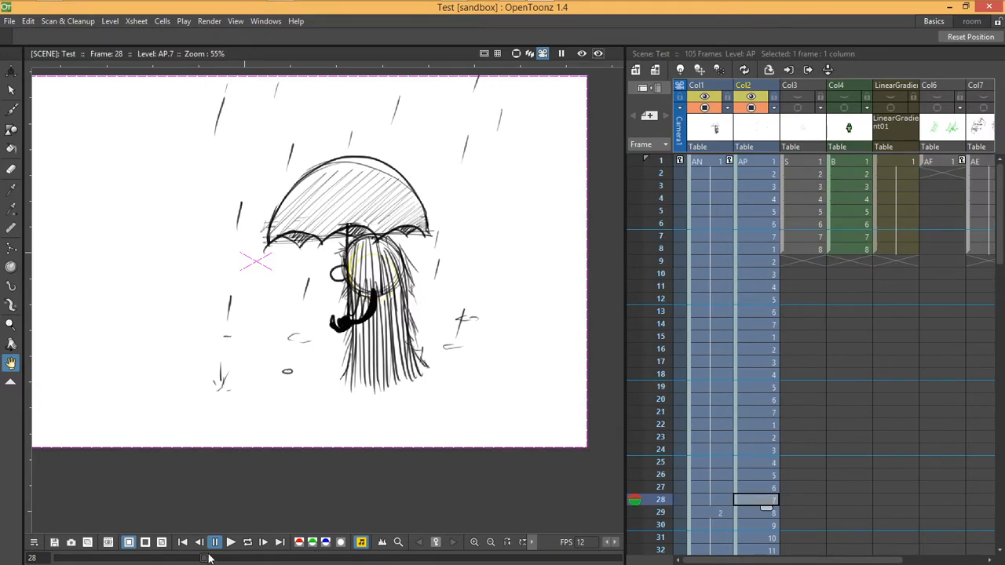
mouse_move(204, 560)
left_mouse_down()
mouse_move(59, 560)
mouse_move(203, 555)
left_mouse_up()
- Examine the heavy rain and ground splashes around the character's second drawing at frame 29
left_click(710, 513)
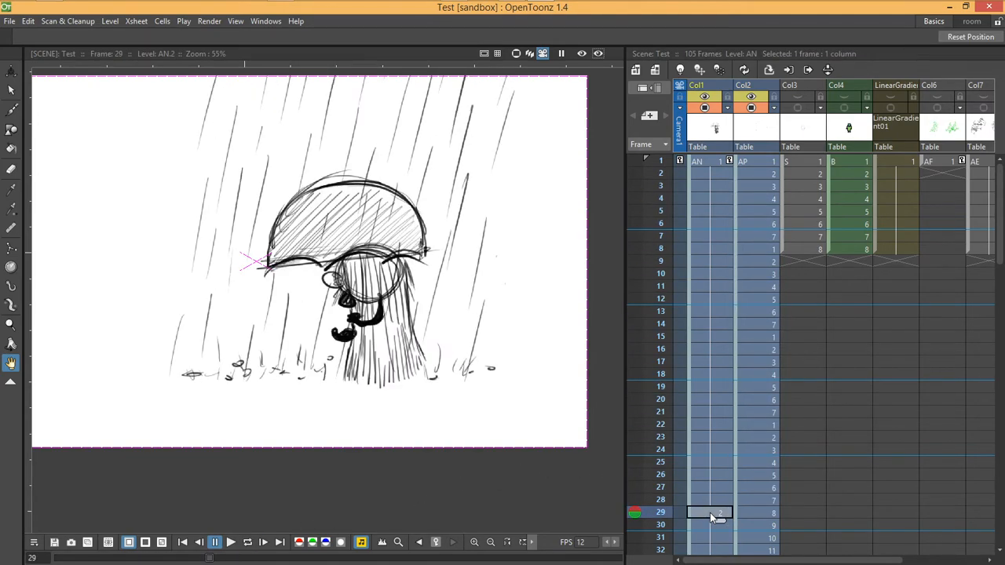
scroll(774, 315, "down", 4)
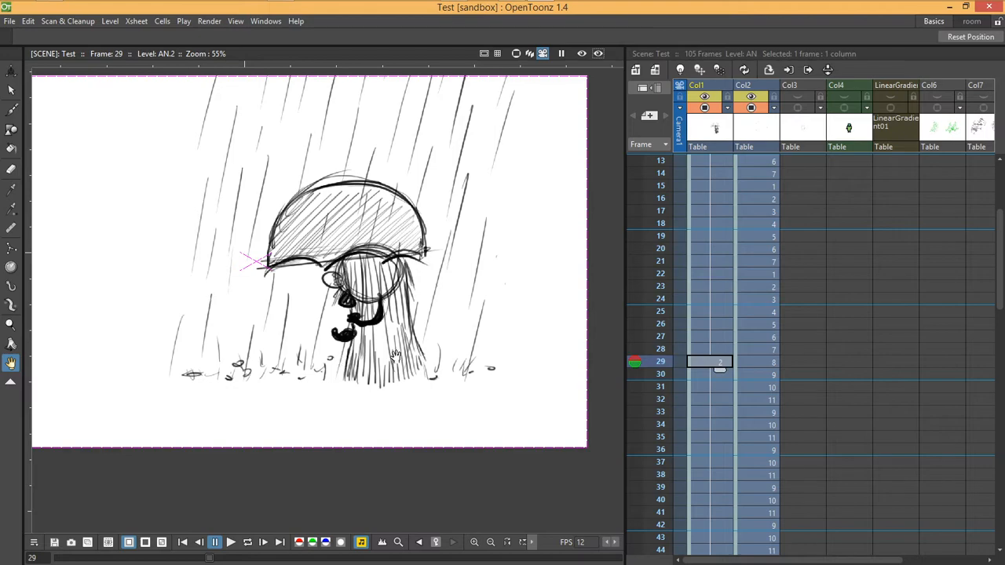
scroll(456, 364, "up", 1)
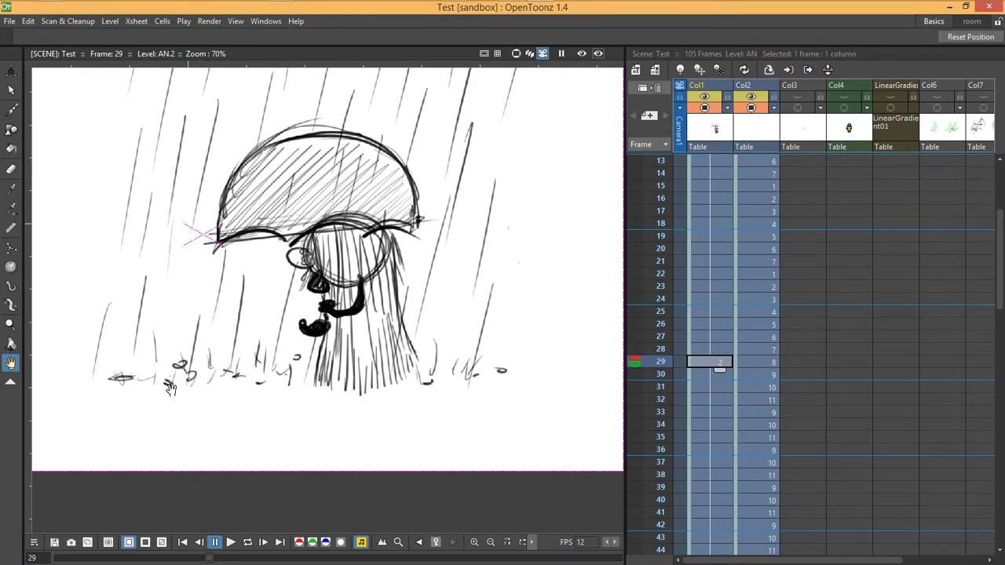
- Step through the heavy rain drawings 8 to 11 at frames 29 to 32 of Col2
left_click(773, 362)
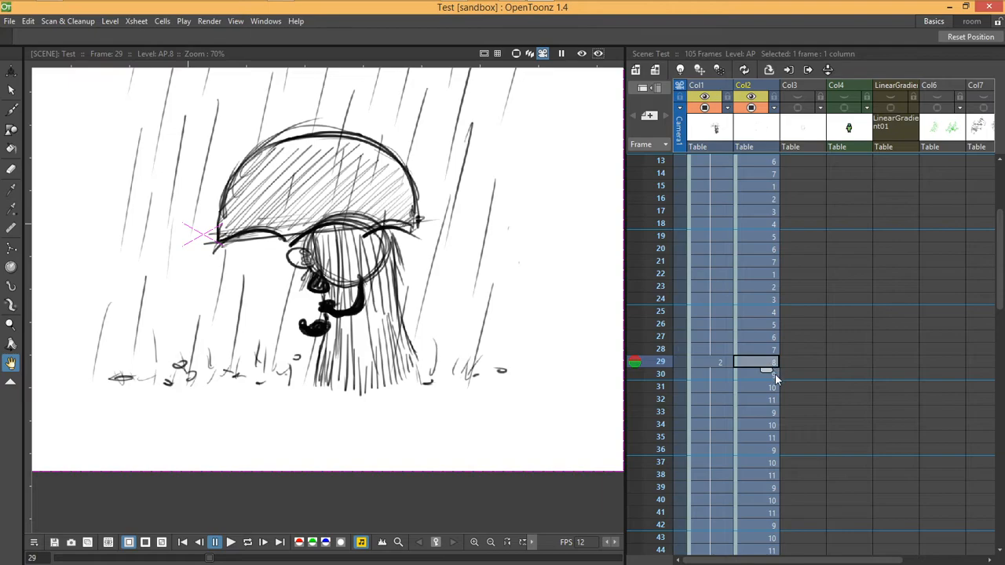
key("Down")
key("Down")
key("Down")
left_click(773, 367)
left_click(773, 378)
left_click(774, 390)
left_click(772, 401)
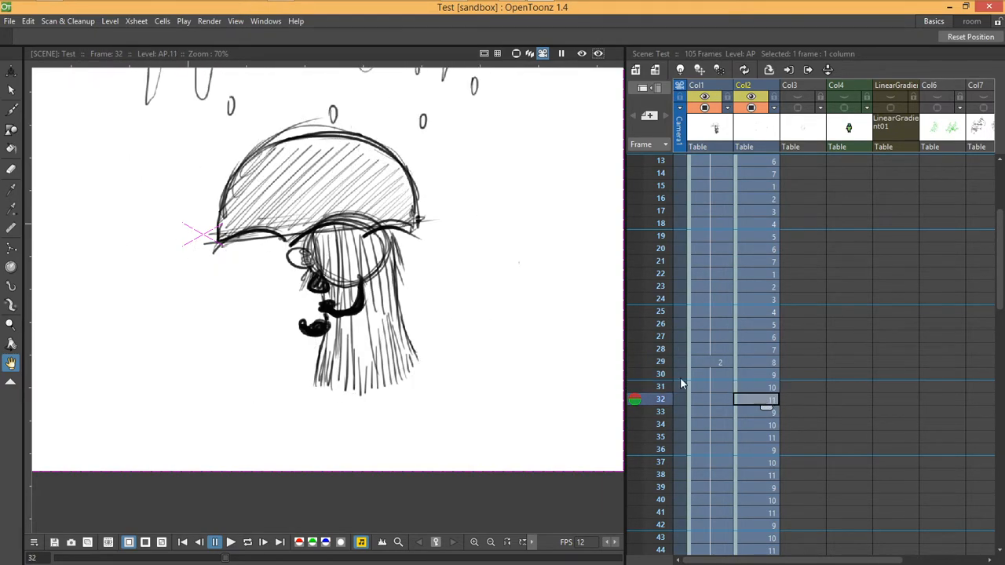
- Examine the falling water mass at frame 32 of Col2 and scrub the heavy rain cycle between frames 31 and 33
scroll(486, 263, "down", 5)
scroll(412, 128, "up", 5)
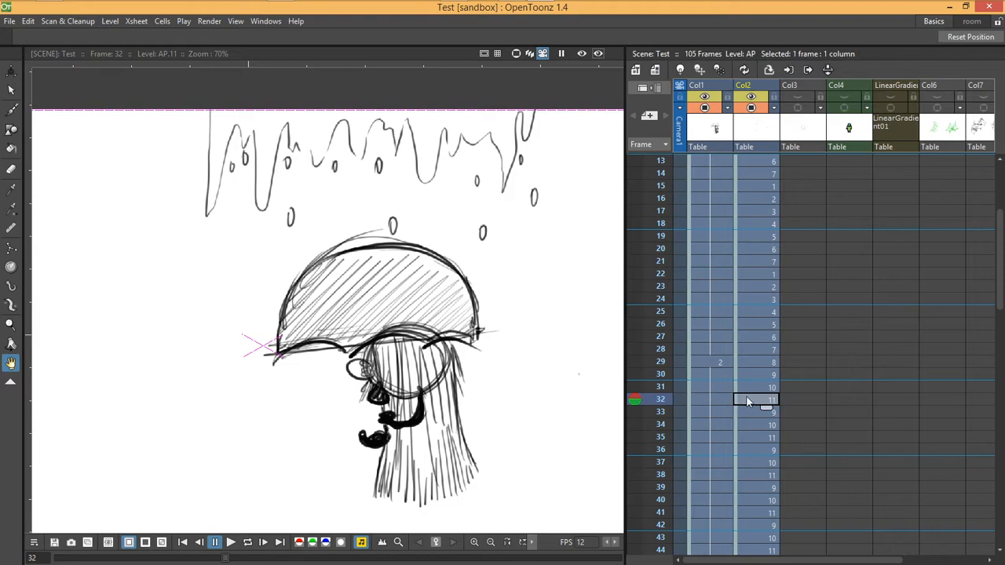
left_click(765, 415)
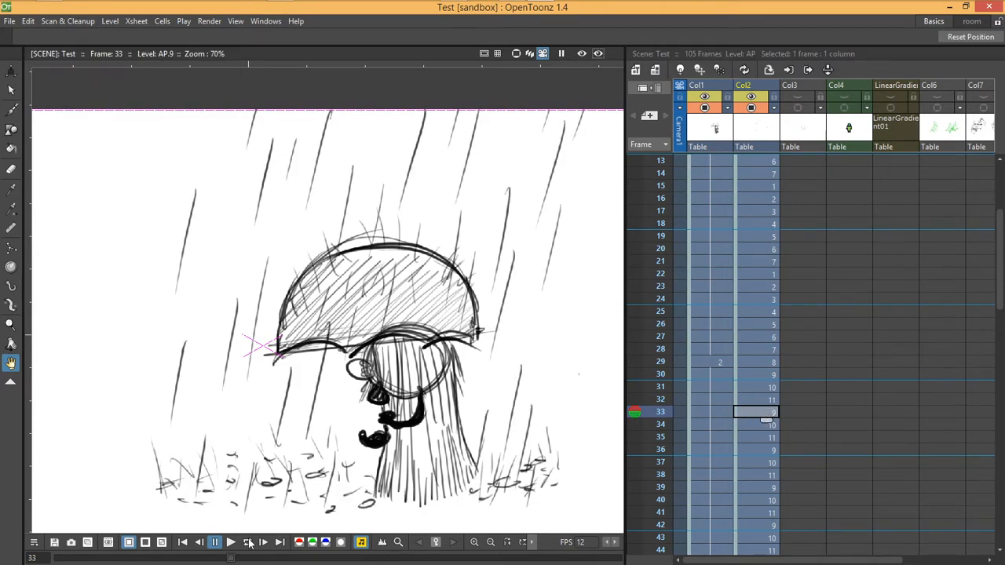
scroll(319, 408, "down", 4)
scroll(758, 407, "down", 4)
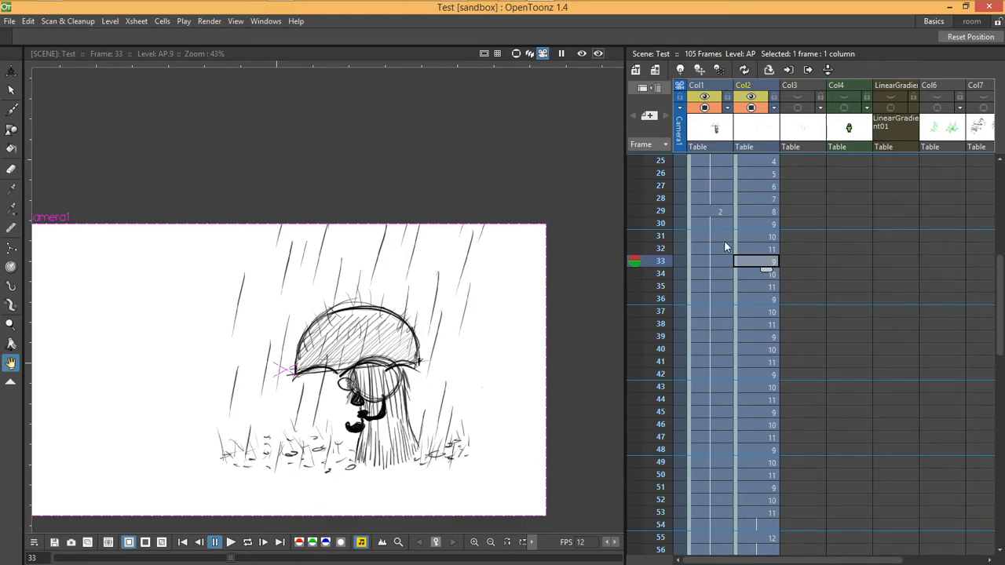
scroll(344, 349, "up", 1)
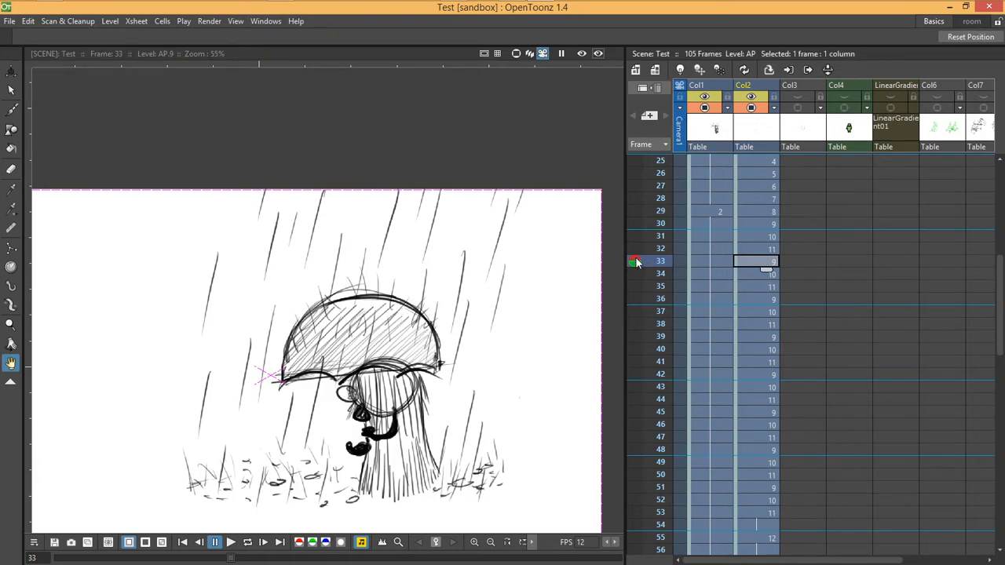
mouse_move(637, 264)
left_mouse_down()
mouse_move(639, 253)
mouse_move(648, 305)
mouse_move(646, 239)
mouse_move(657, 272)
mouse_move(658, 237)
mouse_move(664, 328)
mouse_move(663, 236)
left_mouse_up()
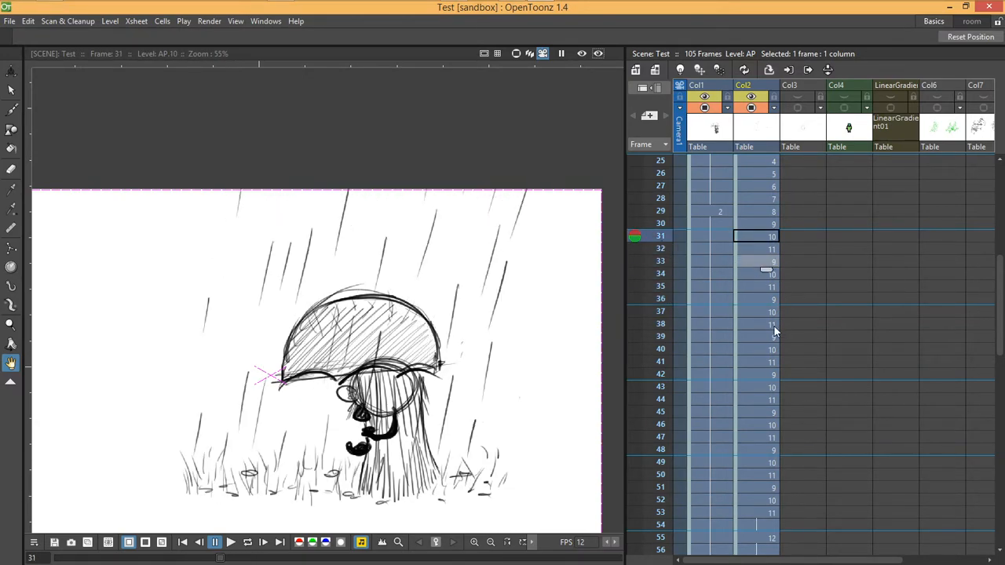
- Compare the Col2 drawings at frames 53, 55 and 57 where the water mass falls onto the umbrella
scroll(775, 329, "down", 4)
left_click(762, 363)
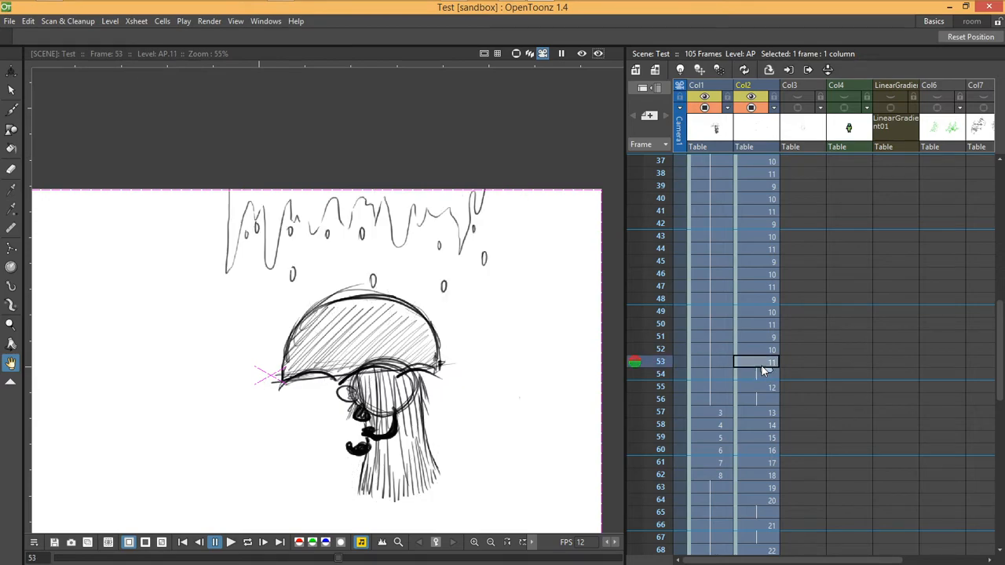
left_click(769, 386)
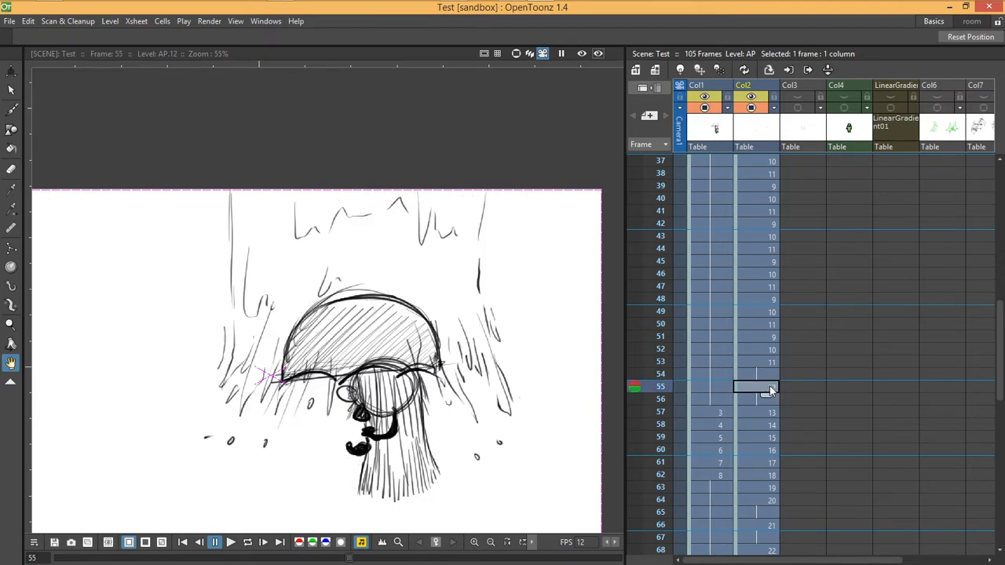
left_click(770, 363)
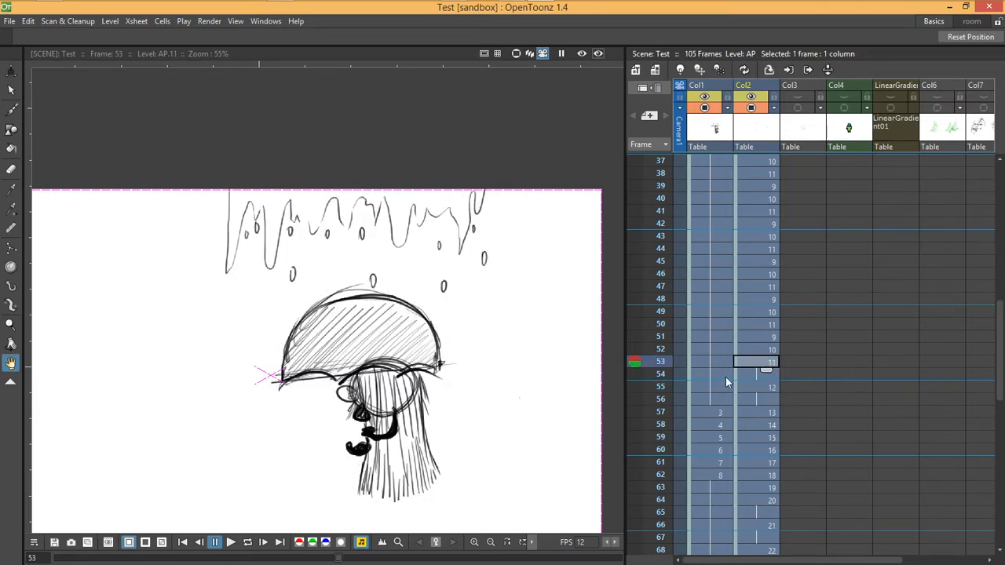
left_click(755, 384)
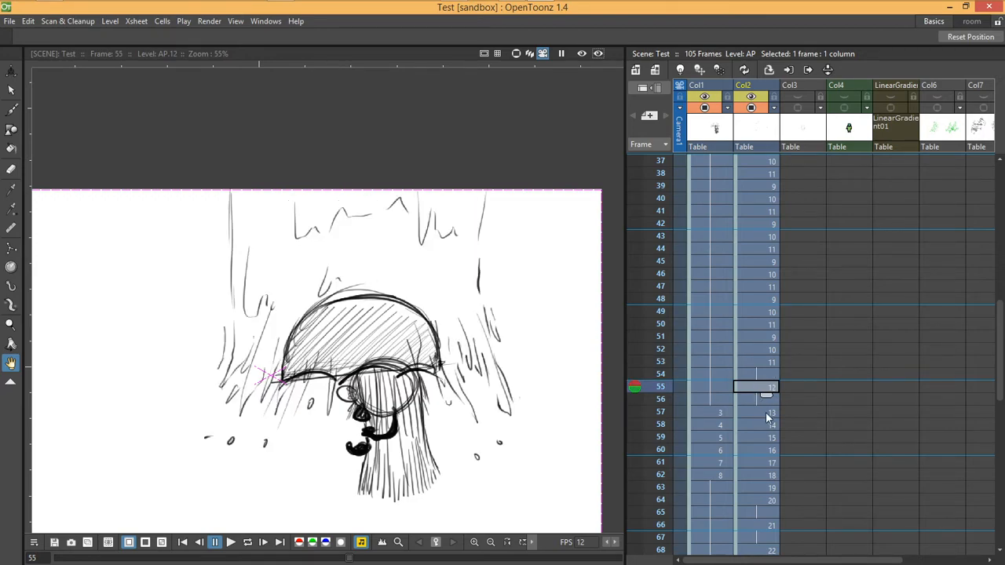
left_click(770, 410)
left_click(767, 363)
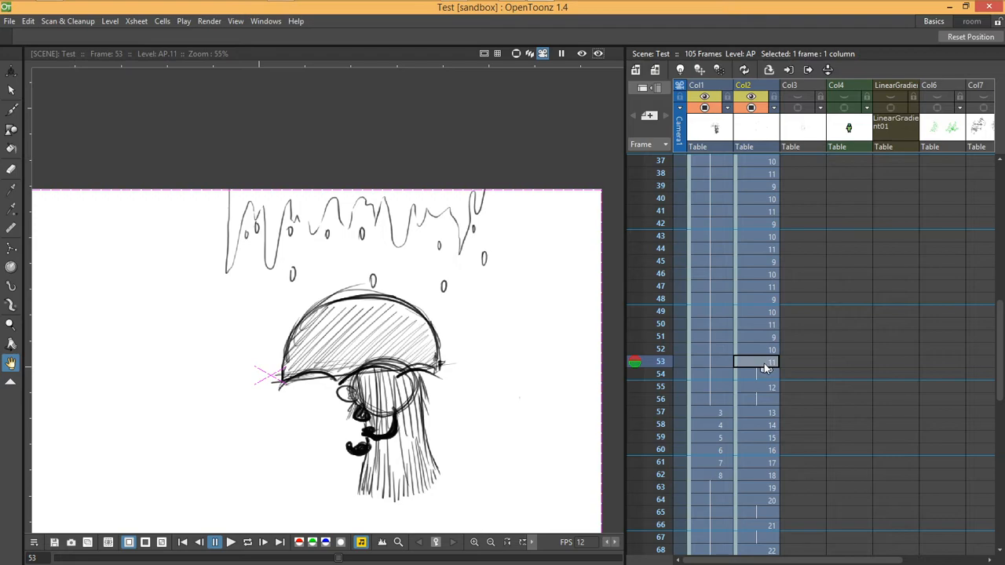
- Check the repeats of drawing 11 in Col2 at frames 50, 47 and 44, and scrub forward to frame 53
left_click(772, 326)
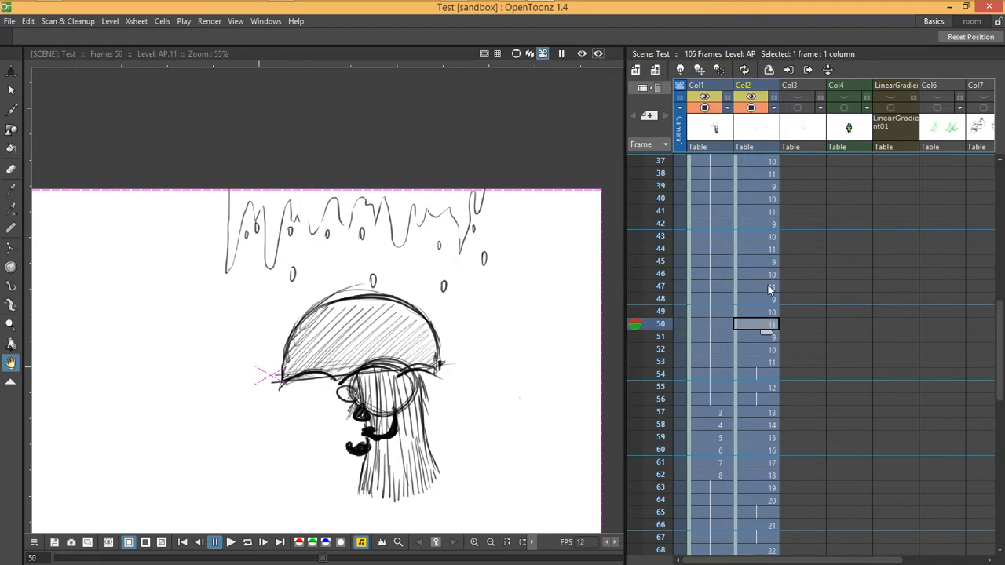
left_click(769, 289)
left_click(769, 250)
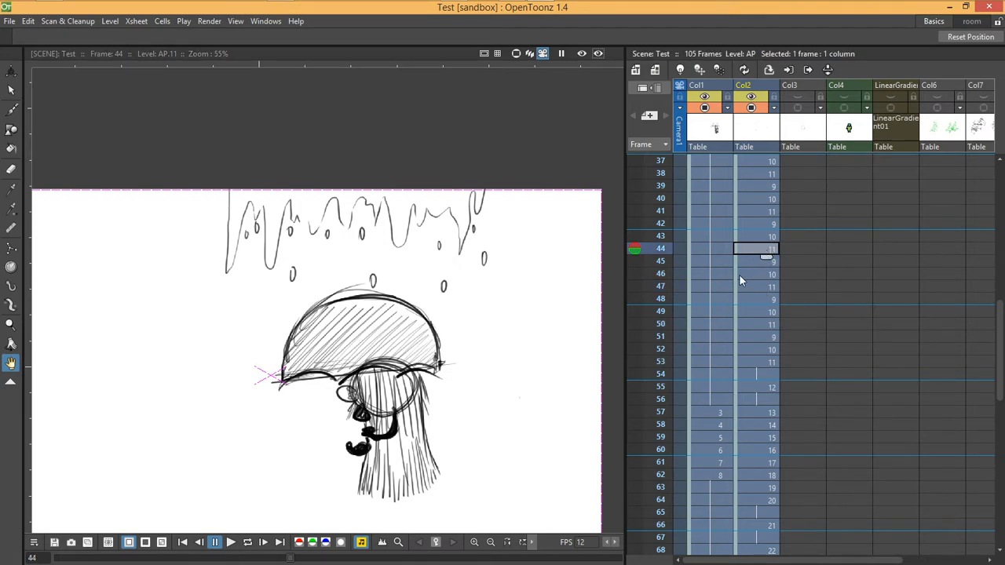
mouse_move(637, 253)
left_mouse_down()
mouse_move(640, 283)
mouse_move(640, 209)
mouse_move(655, 263)
mouse_move(656, 334)
mouse_move(658, 251)
mouse_move(664, 261)
mouse_move(674, 361)
left_mouse_up()
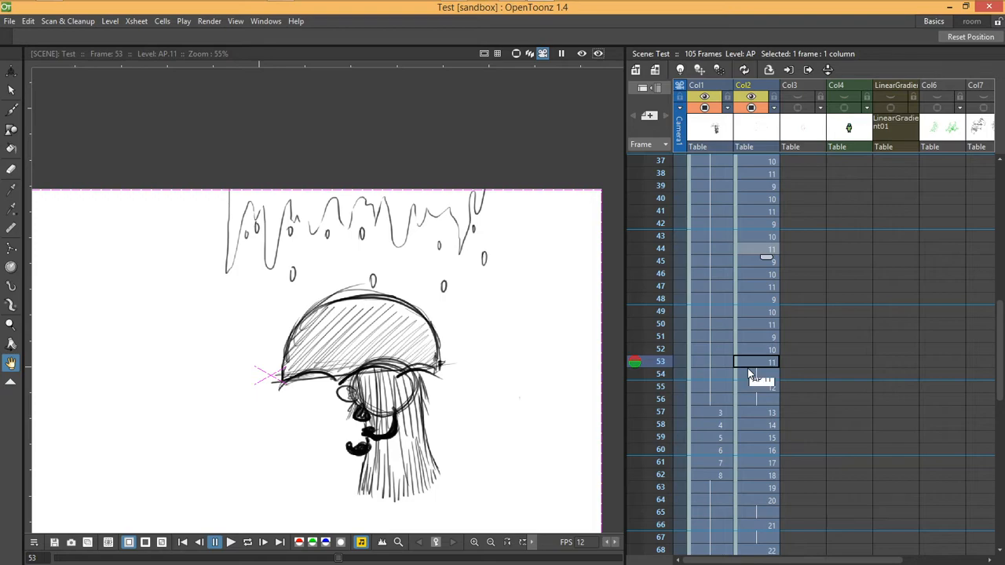
- Brush thin rain streaks around the umbrella and down behind the character on Col2's drawing 11 at frame 53
key("b")
left_click_drag(462, 299, 462, 319)
left_click_drag(271, 294, 271, 322)
left_click_drag(247, 285, 246, 347)
left_click_drag(249, 428, 248, 461)
left_click_drag(231, 425, 229, 452)
left_click_drag(366, 251, 363, 286)
left_click_drag(420, 232, 417, 305)
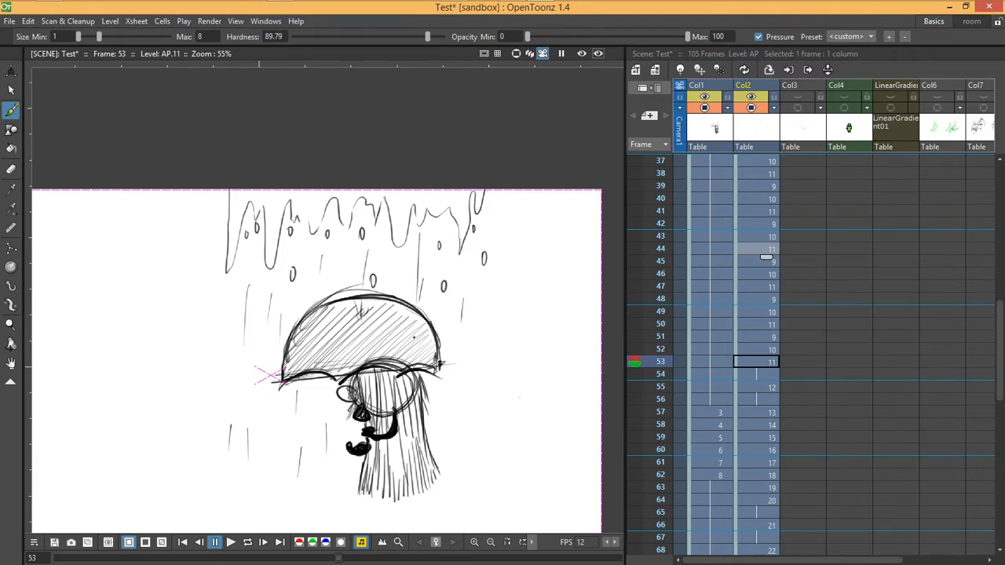
left_click_drag(454, 359, 453, 414)
left_click_drag(461, 380, 459, 440)
left_click_drag(456, 335, 439, 463)
left_click_drag(468, 403, 464, 470)
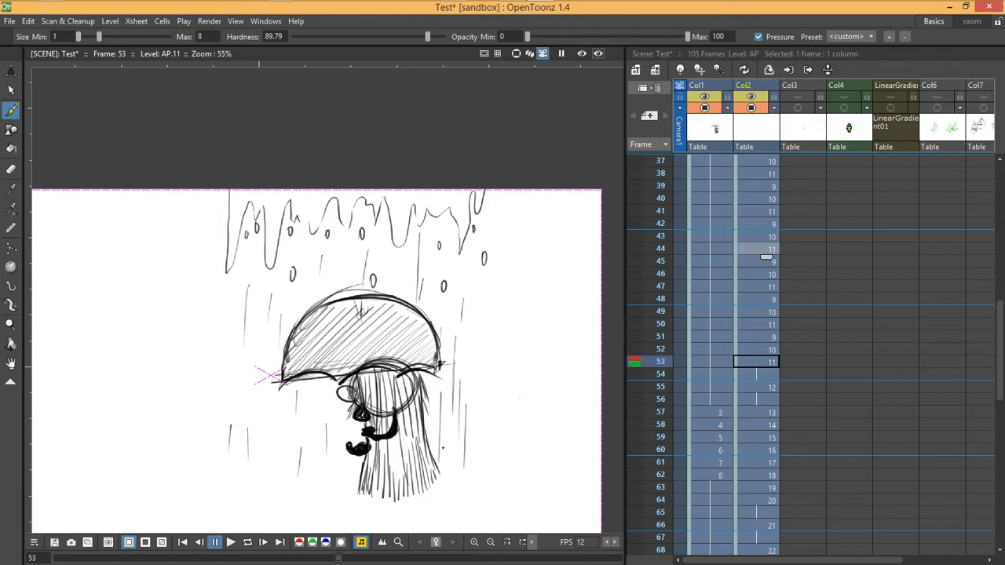
- Brush more long rain streaks in front of the character and across the umbrella and body on drawing 11
left_click_drag(301, 393, 296, 462)
left_click_drag(269, 370, 259, 461)
left_click_drag(262, 287, 251, 365)
left_click_drag(245, 278, 238, 355)
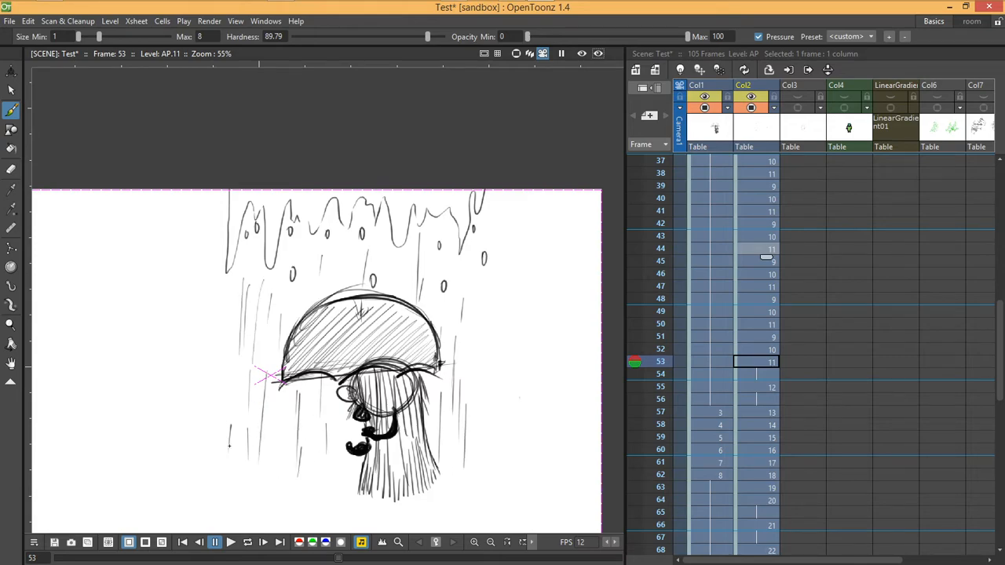
left_click_drag(295, 397, 288, 473)
left_click_drag(338, 418, 335, 479)
left_click_drag(439, 399, 434, 453)
mouse_move(415, 406)
left_mouse_down()
mouse_move(411, 452)
mouse_move(392, 481)
left_mouse_up()
mouse_move(414, 312)
left_mouse_down()
mouse_move(404, 363)
mouse_move(392, 345)
left_mouse_up()
left_click_drag(369, 318, 350, 426)
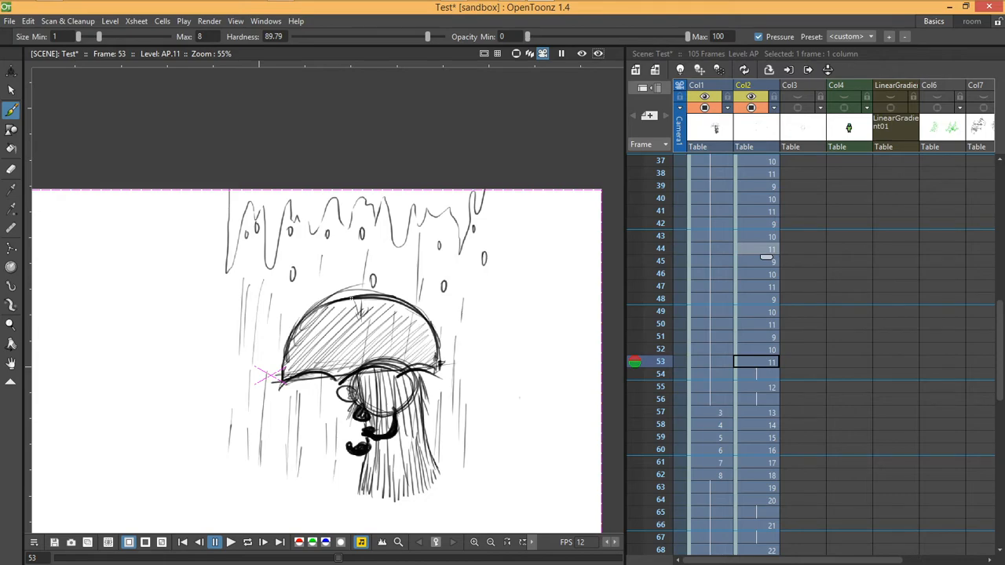
- Add rain streaks above and behind the umbrella and short splash marks along its upper edge on drawing 11
left_click_drag(410, 245, 407, 284)
left_click_drag(342, 273, 342, 300)
left_click_drag(459, 262, 452, 333)
key("a")
left_click_drag(338, 269, 347, 268)
key("b")
left_click_drag(452, 464, 442, 491)
mouse_move(383, 286)
left_mouse_down()
mouse_move(382, 277)
mouse_move(402, 308)
mouse_move(428, 314)
mouse_move(436, 348)
left_mouse_up()
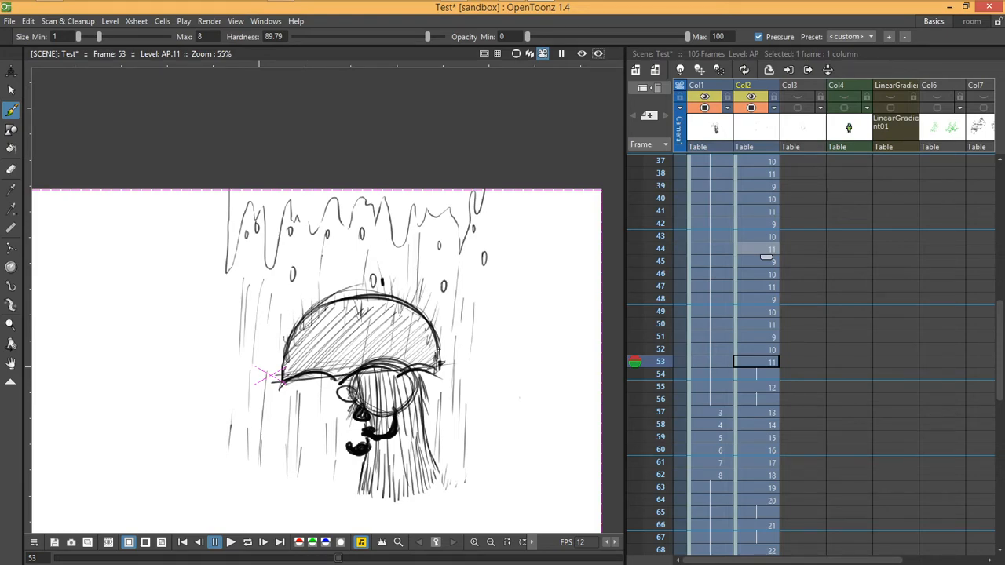
- Brush short rain strokes and splash marks along the ground in front of the character on drawing 11
left_click_drag(345, 452, 344, 500)
mouse_move(338, 464)
left_mouse_down()
mouse_move(311, 458)
mouse_move(312, 482)
left_mouse_up()
mouse_move(302, 466)
left_mouse_down()
mouse_move(298, 488)
mouse_move(285, 481)
left_mouse_up()
left_click_drag(275, 451, 269, 485)
left_click_drag(259, 431, 259, 496)
left_click_drag(248, 443, 234, 481)
left_click_drag(251, 471, 252, 484)
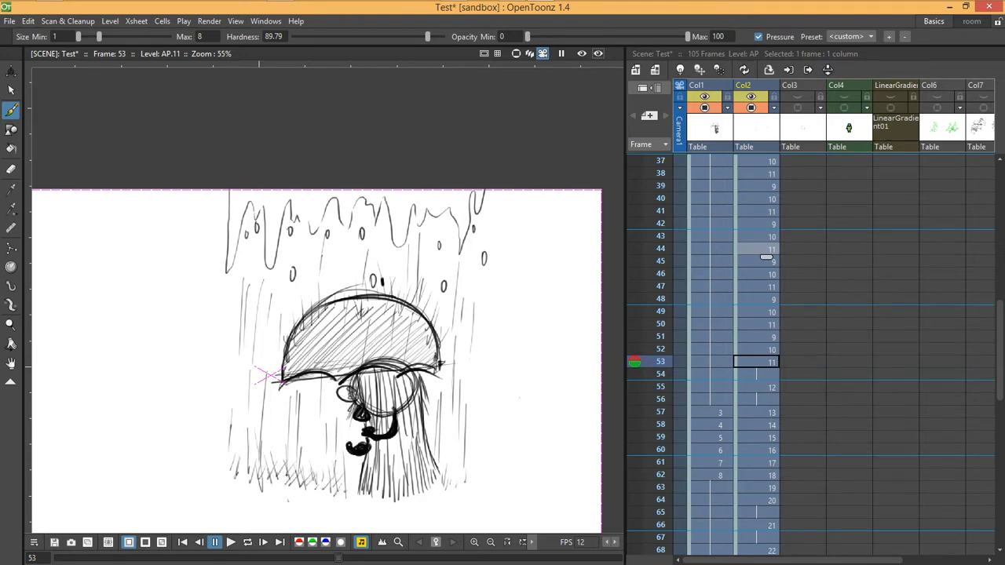
- Finish the ground splashes on drawing 11 and brush ground ripples, droplets and slanted rain lines around the umbrella on drawing 12 at frame 55
left_click_drag(235, 493, 245, 472)
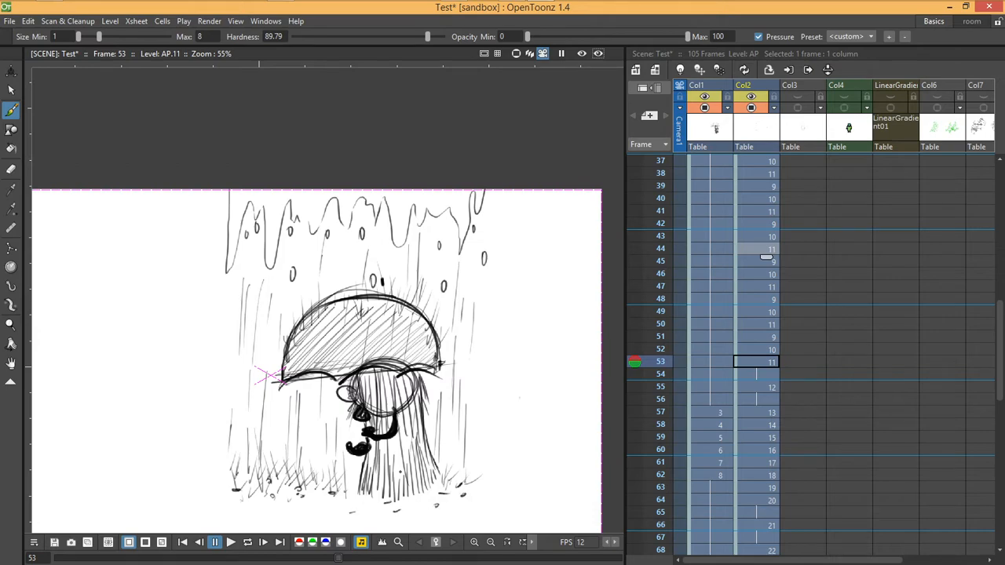
left_click(771, 386)
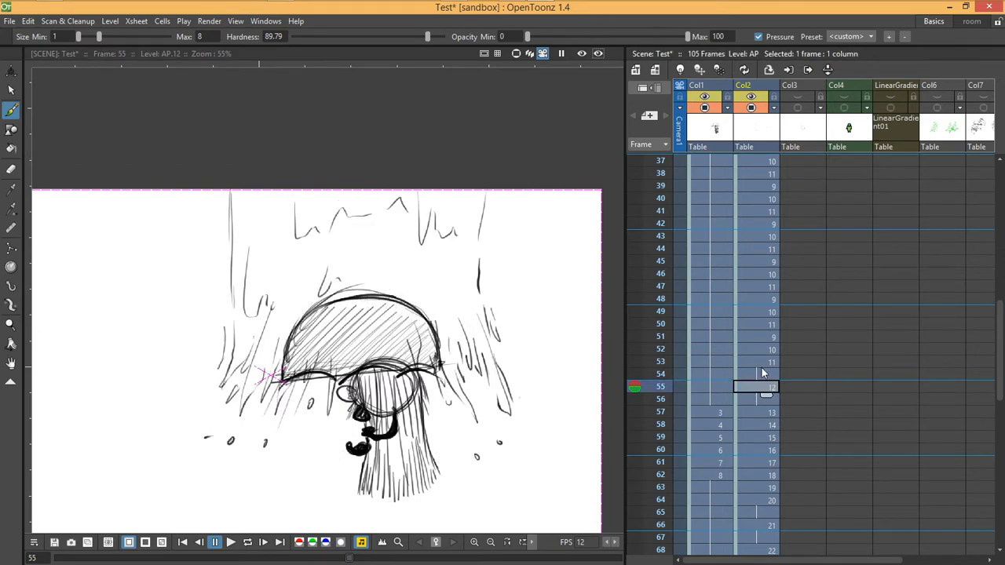
left_click_drag(303, 445, 303, 485)
left_click(267, 494)
mouse_move(231, 470)
left_mouse_down()
mouse_move(229, 487)
mouse_move(272, 476)
left_mouse_up()
left_click_drag(292, 468, 306, 478)
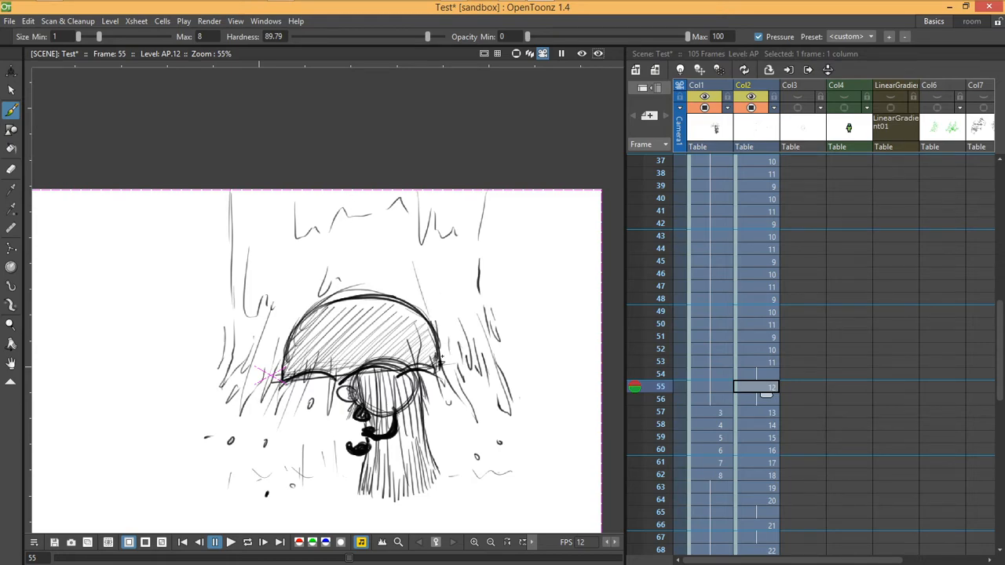
left_click_drag(314, 269, 285, 343)
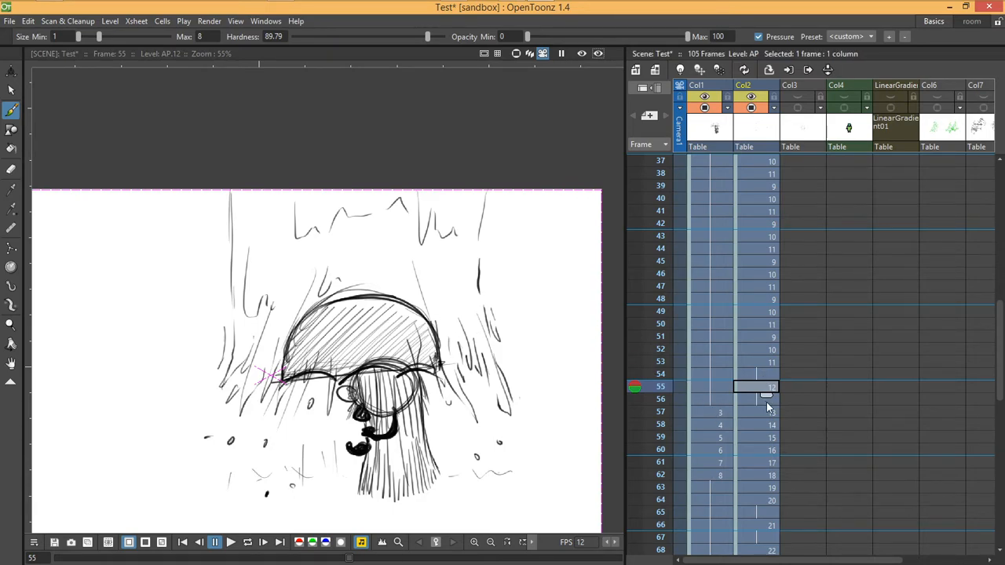
- Compare the falling water and splashes between drawings 12, 13 and 14 at frames 55, 57 and 58
left_click(723, 414)
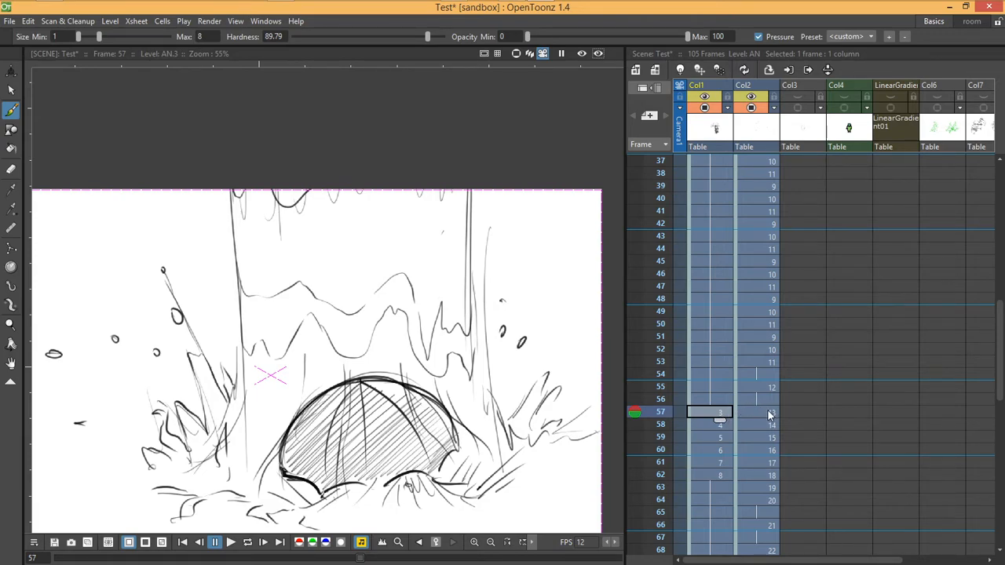
left_click(758, 413)
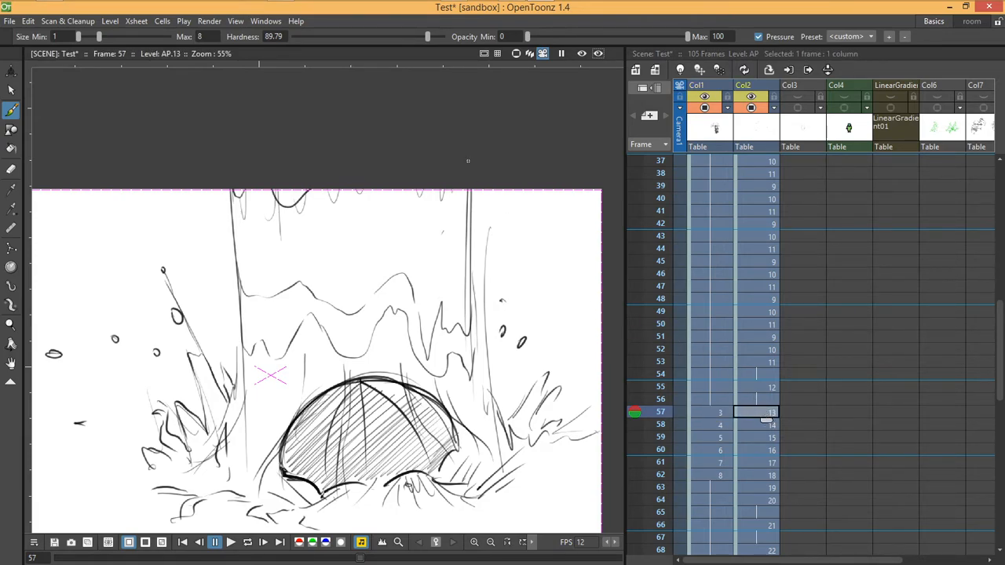
left_click(754, 385)
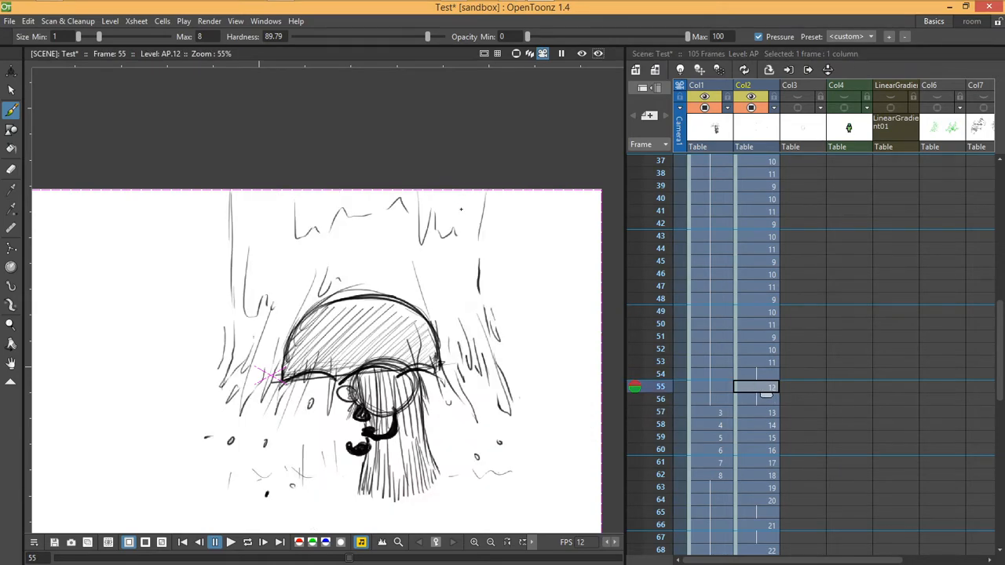
left_click(758, 412)
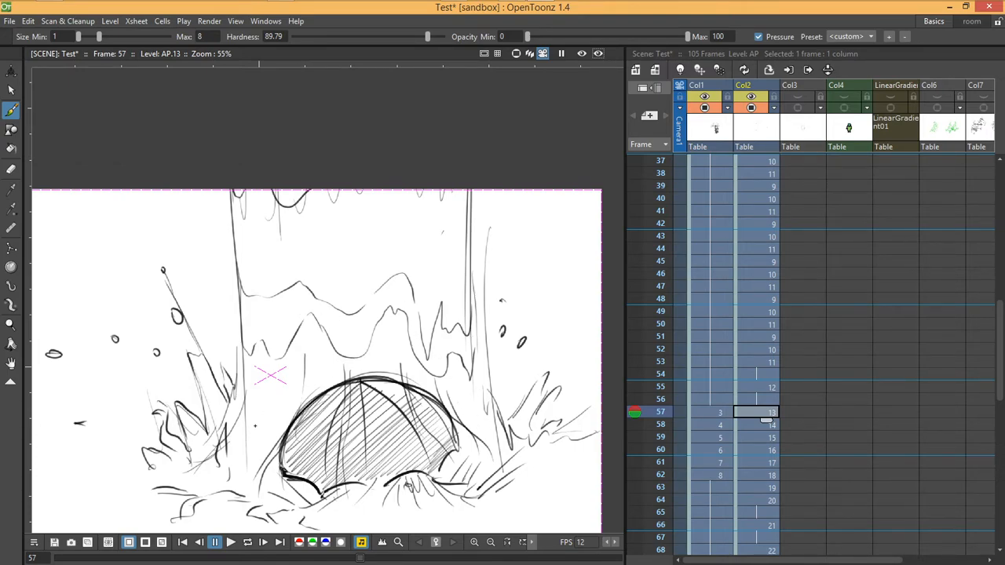
left_click(757, 425)
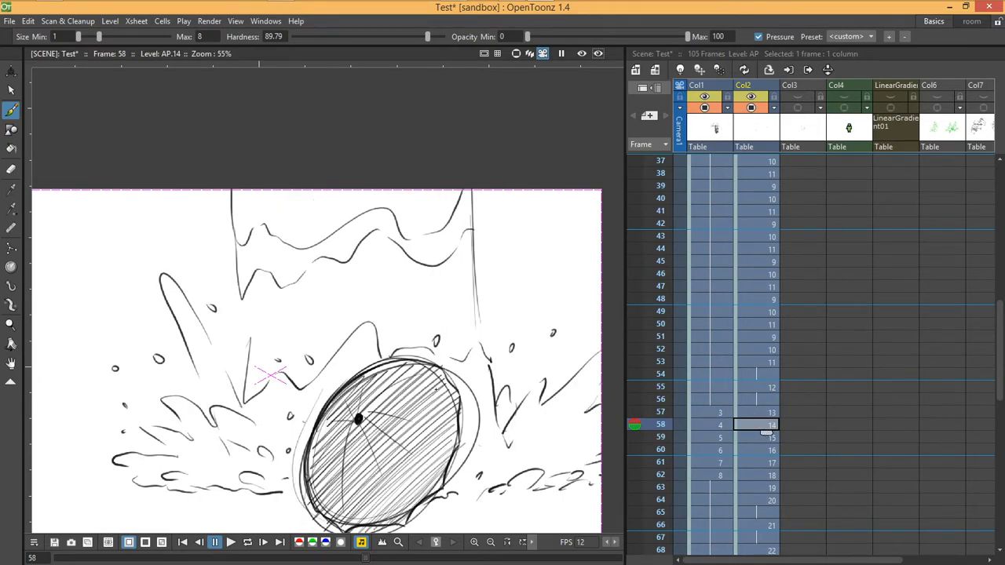
left_click(764, 413)
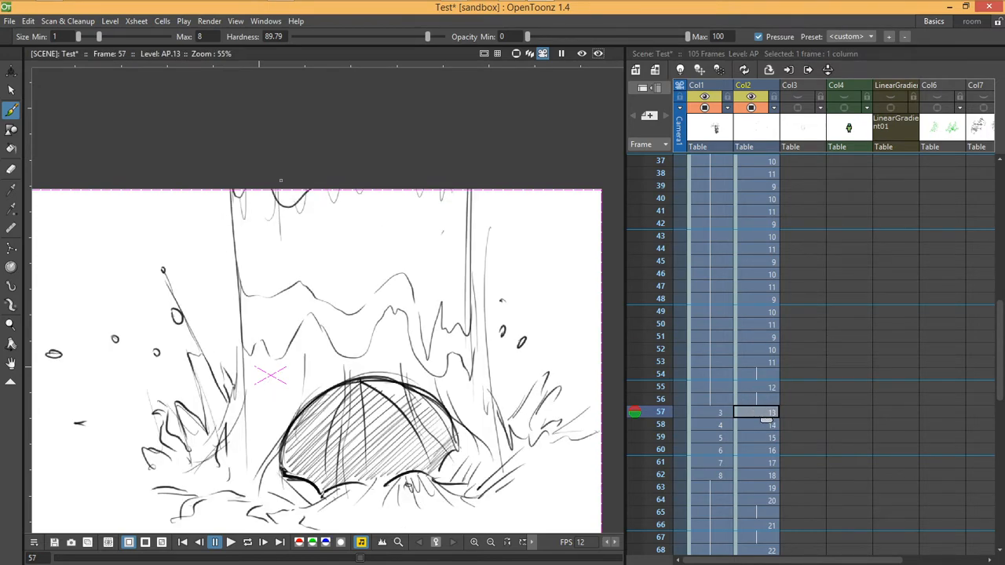
left_click(766, 428)
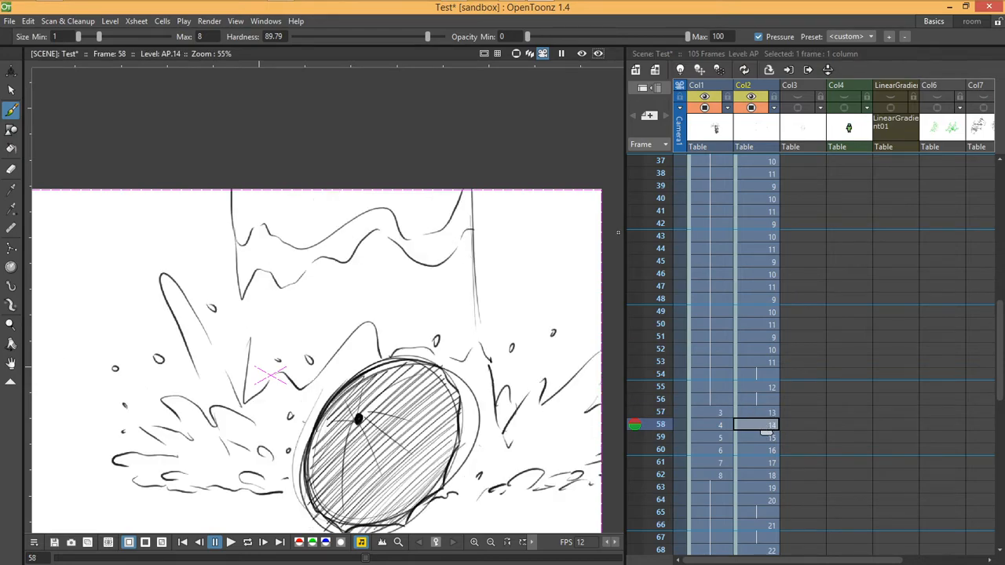
left_click(766, 414)
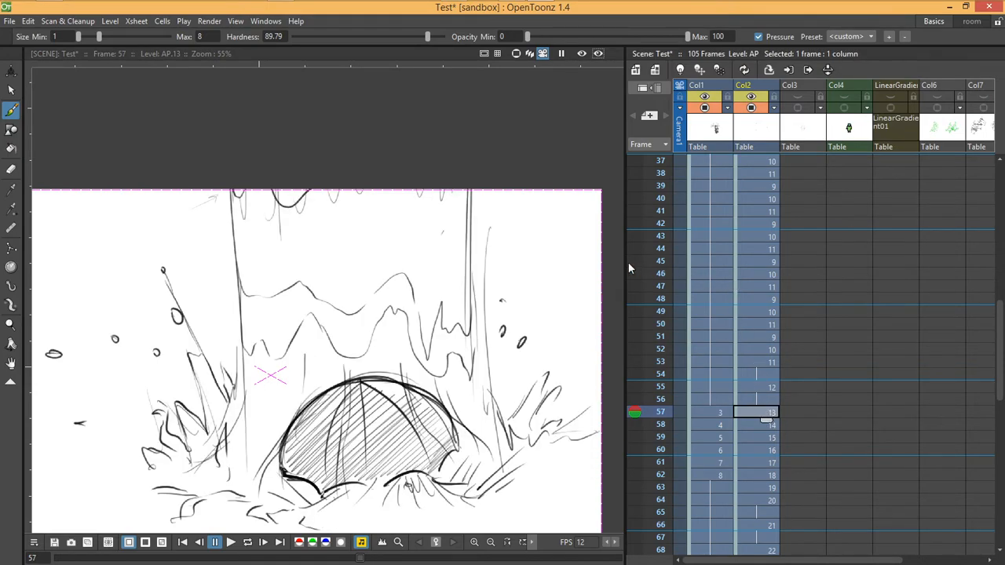
- Widen the viewer beside the Xsheet and reposition the drawing so the whole camera frame fits in it
left_click_drag(626, 258, 798, 237)
key("space")
left_click_drag(534, 361, 585, 272)
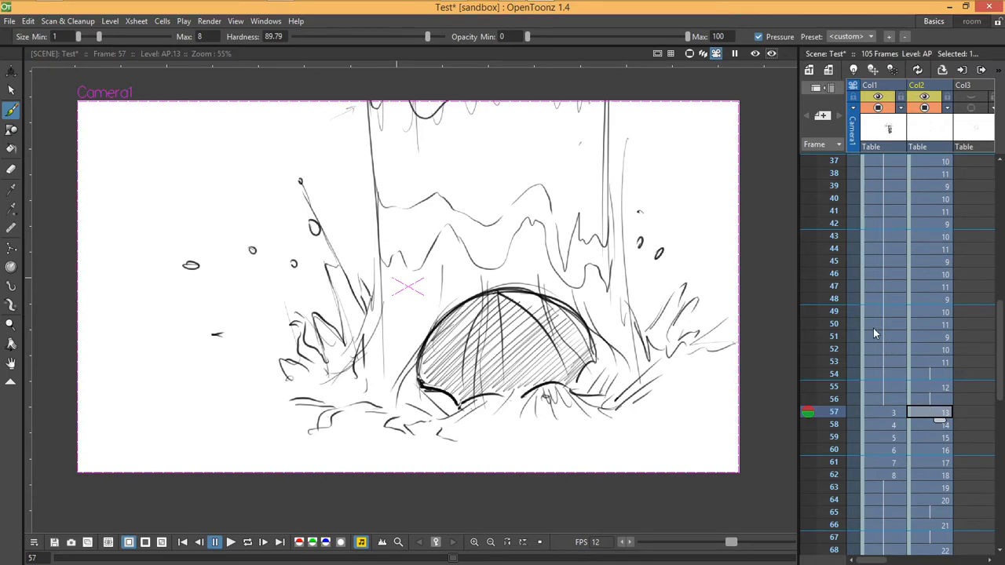
key("space")
left_click_drag(718, 197, 694, 199)
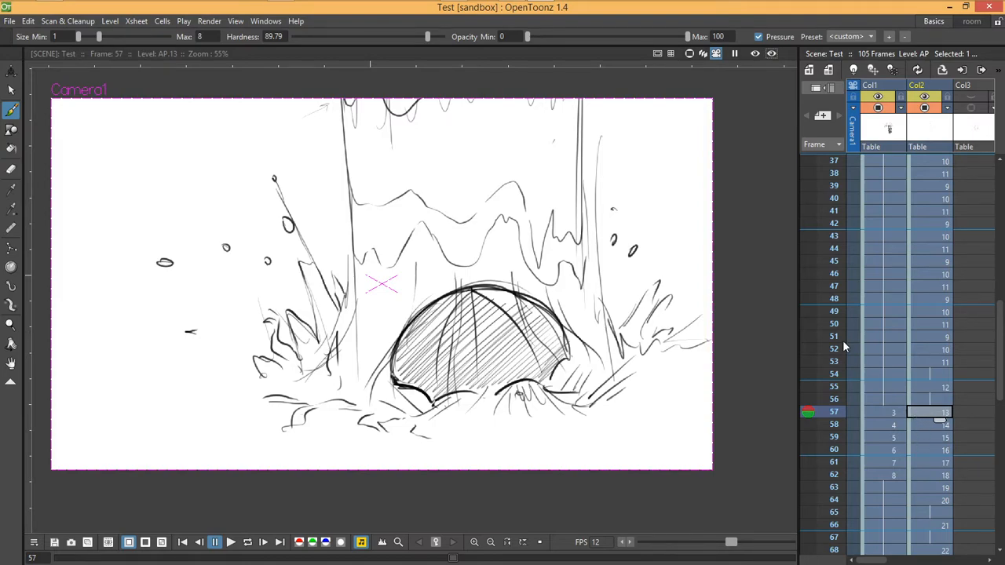
left_click_drag(797, 210, 831, 202)
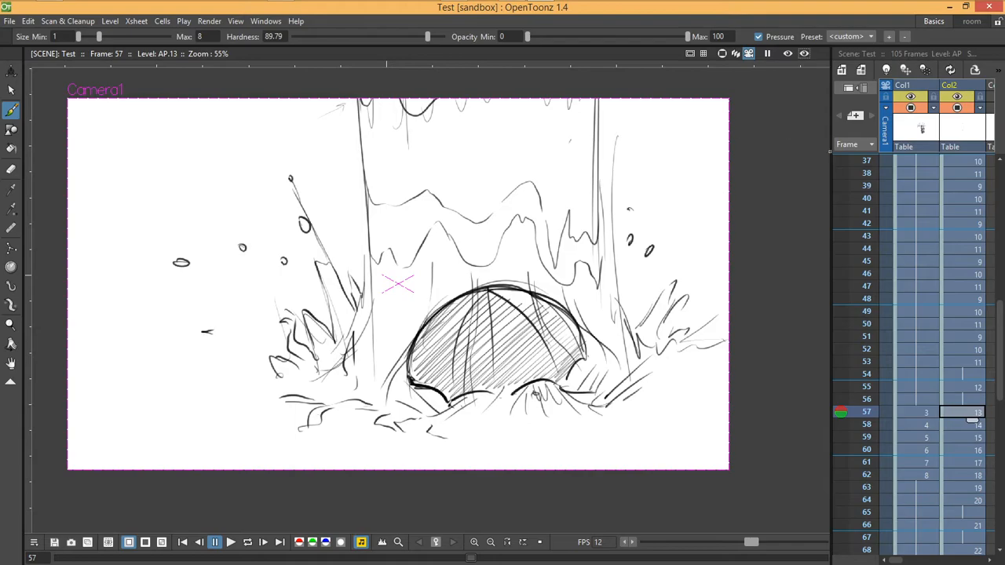
key("period")
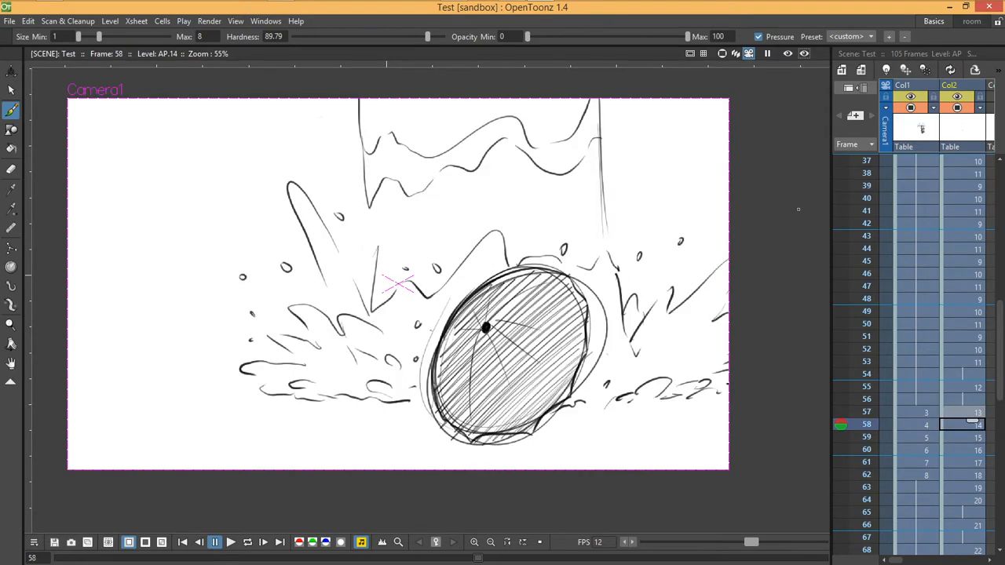
left_click_drag(673, 201, 643, 202)
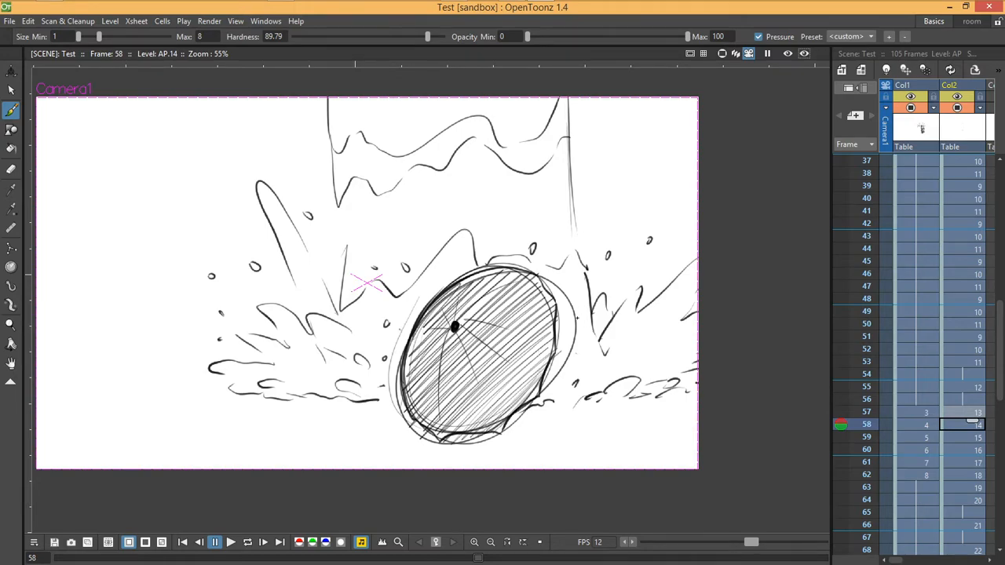
- Flip between drawings 13 and 14 to compare the falling water's edges and the splash around the umbrella
key("comma")
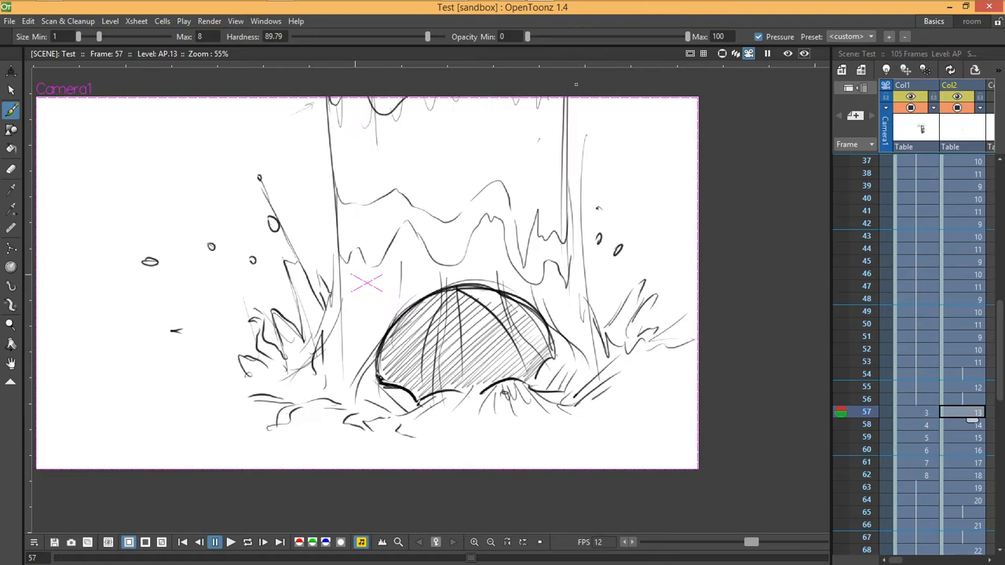
left_click_drag(538, 233, 543, 235)
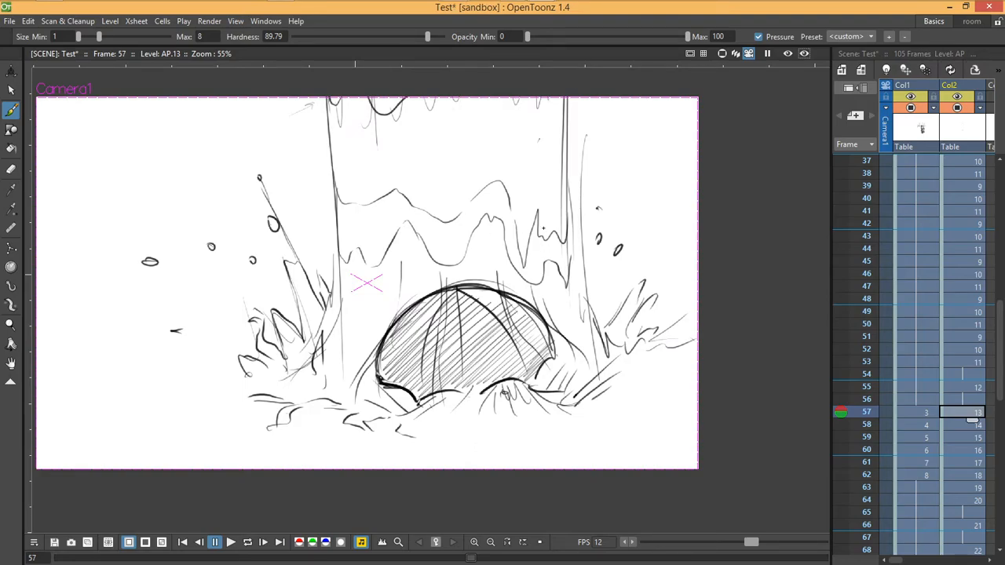
key("period")
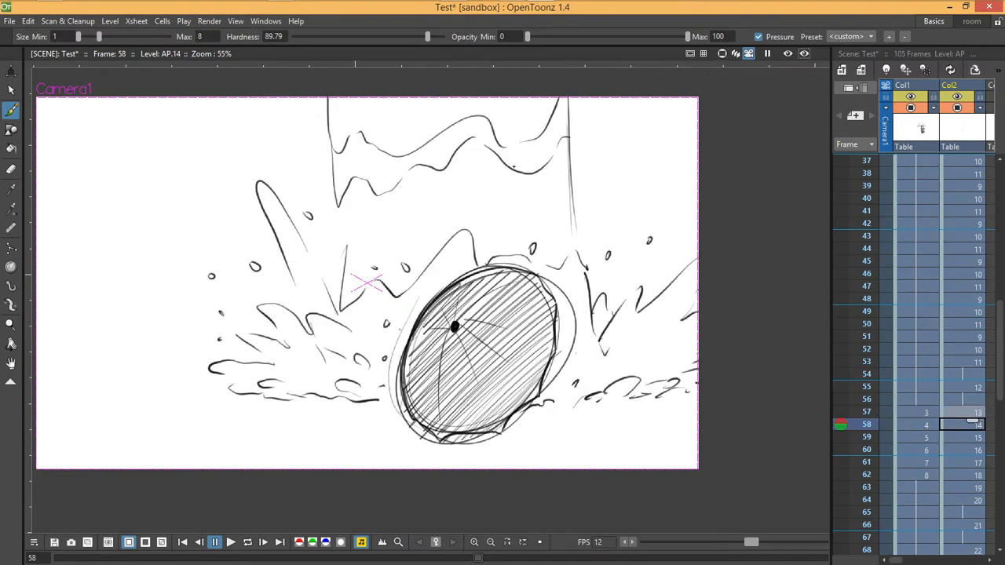
key("comma")
key("period")
key("comma")
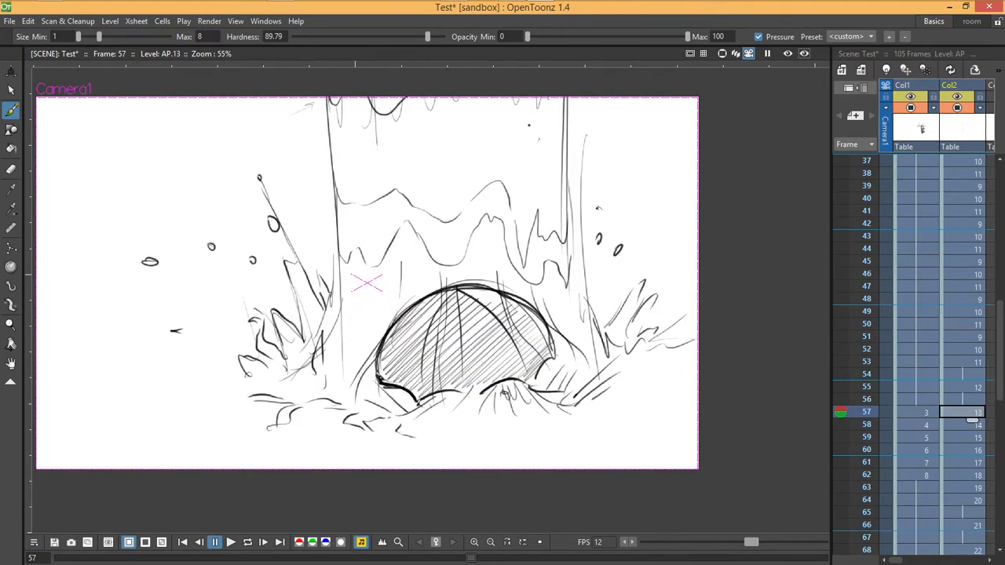
- Flip back and forth through the drawings from frame 55 onward to study how the water drops and the splash grows
key("period")
key("period")
key("period")
key("comma")
key("comma")
key("comma")
key("comma")
key("period")
key("period")
key("period")
key("period")
key("comma")
key("comma")
key("comma")
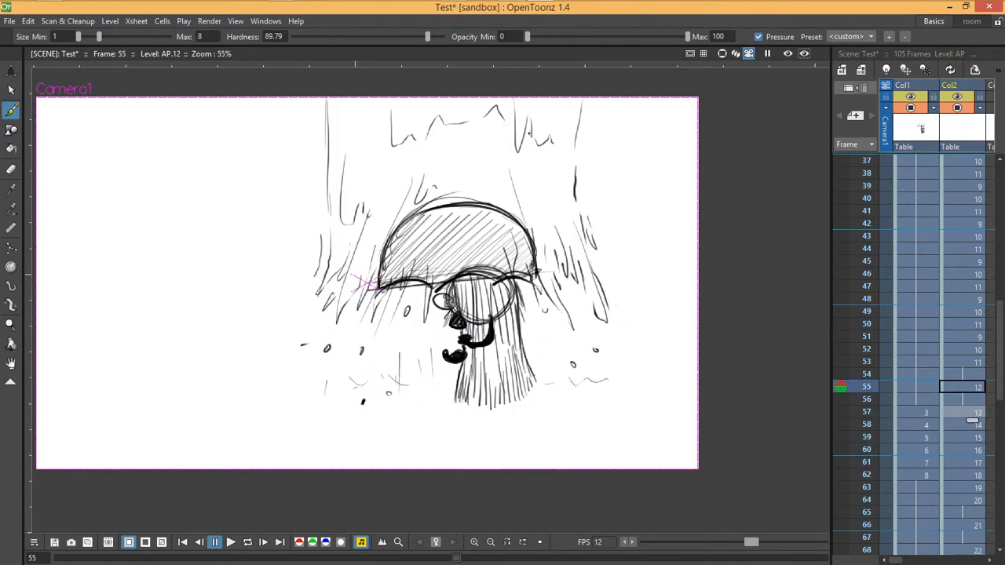
key("period")
key("period")
key("comma")
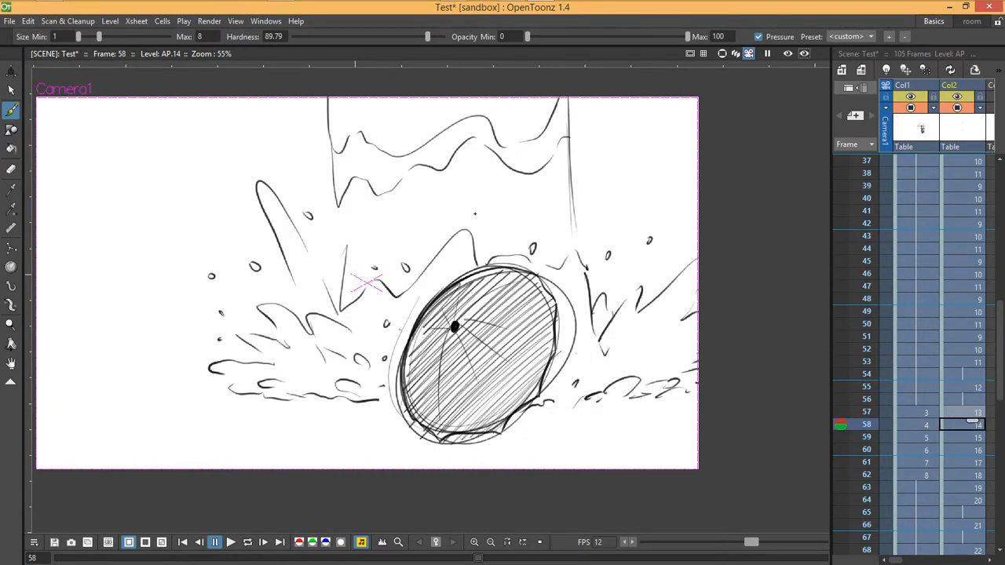
- Brush a short faint stroke above the splash on the right of the umbrella on drawing 13 at frame 57
key("comma")
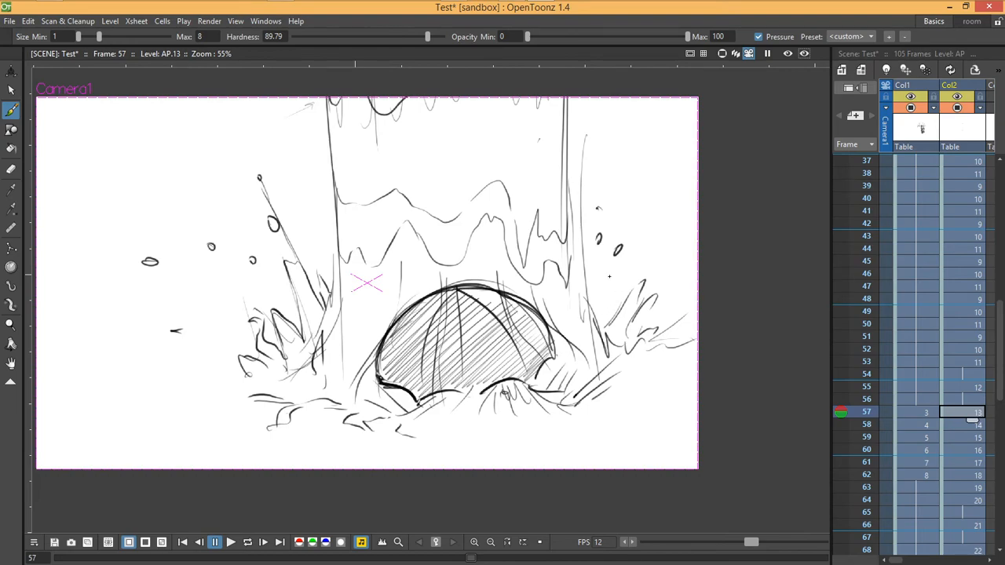
left_click_drag(640, 228, 636, 238)
key("period")
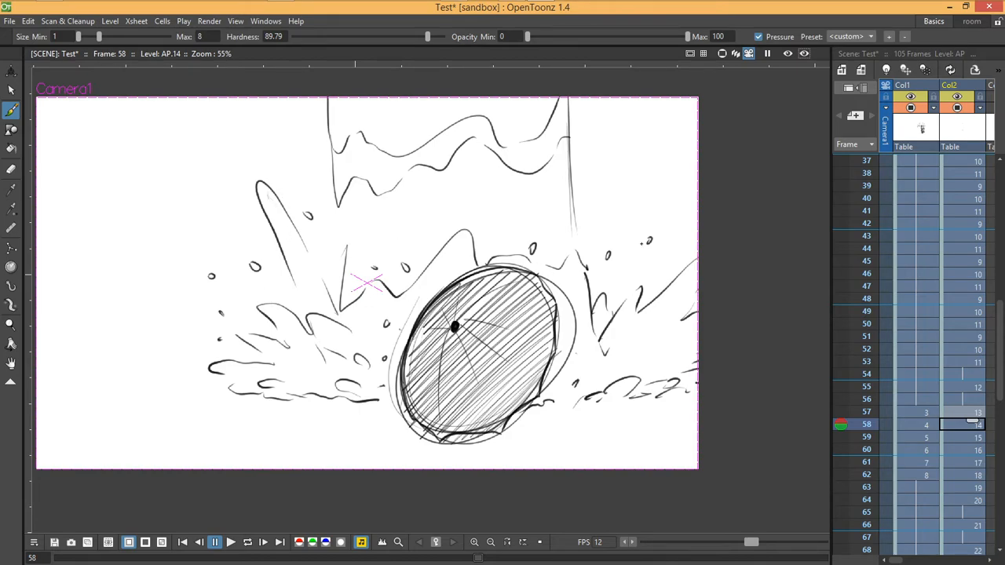
- Brush a downward arrow above the left splash and hatch the water between that splash and the umbrella on drawing 15 at frame 59
key("period")
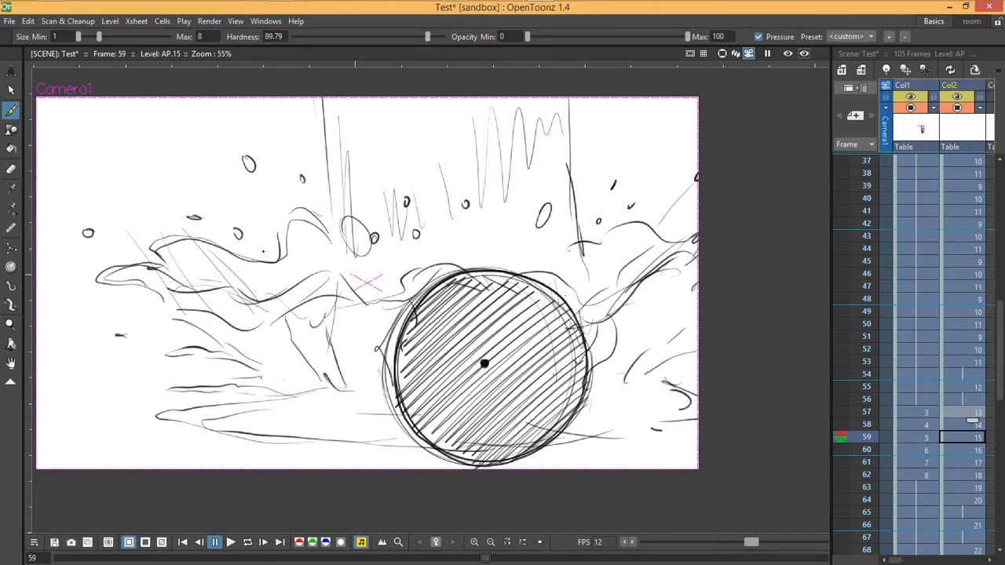
mouse_move(205, 105)
left_mouse_down()
mouse_move(200, 167)
mouse_move(210, 166)
left_mouse_up()
mouse_move(392, 311)
left_mouse_down()
mouse_move(353, 392)
mouse_move(373, 316)
mouse_move(334, 348)
left_mouse_up()
left_click_drag(361, 312, 314, 386)
mouse_move(342, 310)
left_mouse_down()
mouse_move(302, 385)
mouse_move(284, 392)
left_mouse_up()
mouse_move(317, 312)
left_mouse_down()
mouse_move(275, 372)
mouse_move(267, 363)
left_mouse_up()
mouse_move(291, 319)
left_mouse_down()
mouse_move(258, 345)
mouse_move(237, 356)
left_mouse_up()
mouse_move(246, 331)
left_mouse_down()
mouse_move(228, 350)
mouse_move(220, 336)
left_mouse_up()
left_click_drag(373, 366, 361, 389)
mouse_move(381, 370)
left_mouse_down()
mouse_move(367, 389)
mouse_move(378, 388)
left_mouse_up()
- Hatch the splash on the right of the umbrella and the gap along the umbrella's left edge on drawing 15
left_click_drag(597, 311, 588, 331)
left_click_drag(608, 309, 590, 369)
left_click_drag(645, 297, 607, 365)
left_click_drag(659, 281, 618, 344)
left_click_drag(658, 283, 605, 378)
left_click_drag(664, 303, 622, 368)
mouse_move(682, 297)
left_mouse_down()
mouse_move(644, 350)
mouse_move(648, 364)
left_mouse_up()
mouse_move(698, 315)
left_mouse_down()
mouse_move(657, 360)
mouse_move(667, 360)
left_mouse_up()
left_click_drag(698, 320, 650, 348)
left_click_drag(698, 297, 652, 318)
mouse_move(690, 278)
left_mouse_down()
mouse_move(653, 303)
mouse_move(643, 295)
left_mouse_up()
left_click_drag(676, 272, 617, 350)
left_click_drag(659, 322, 619, 374)
left_click_drag(632, 350, 596, 372)
left_click_drag(386, 358, 380, 375)
left_click_drag(383, 346, 374, 377)
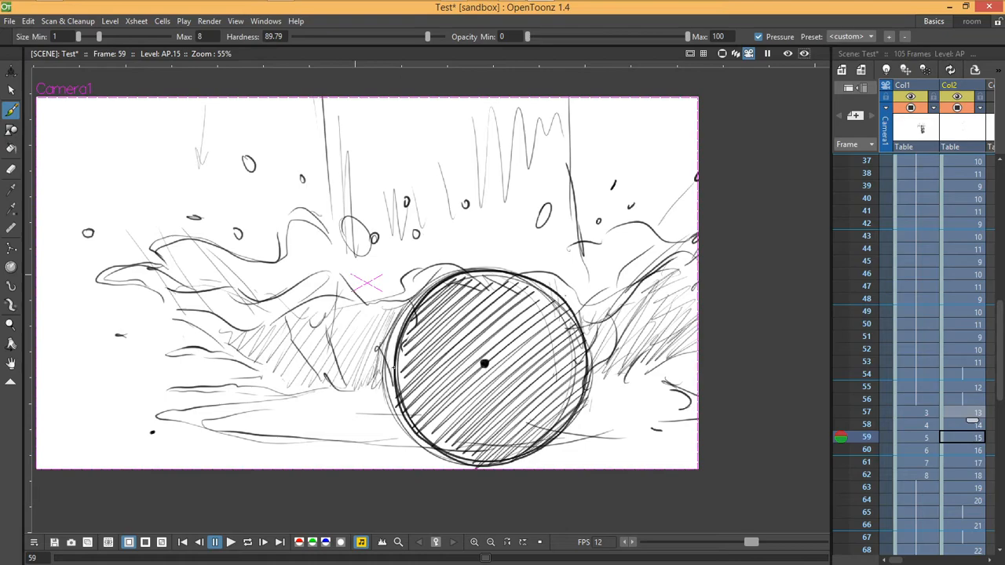
- Hatch the water on the right of the umbrella, around its handle, on drawing 16 at frame 60
key("Up")
key("Up")
key("Down")
key("Down")
key("Down")
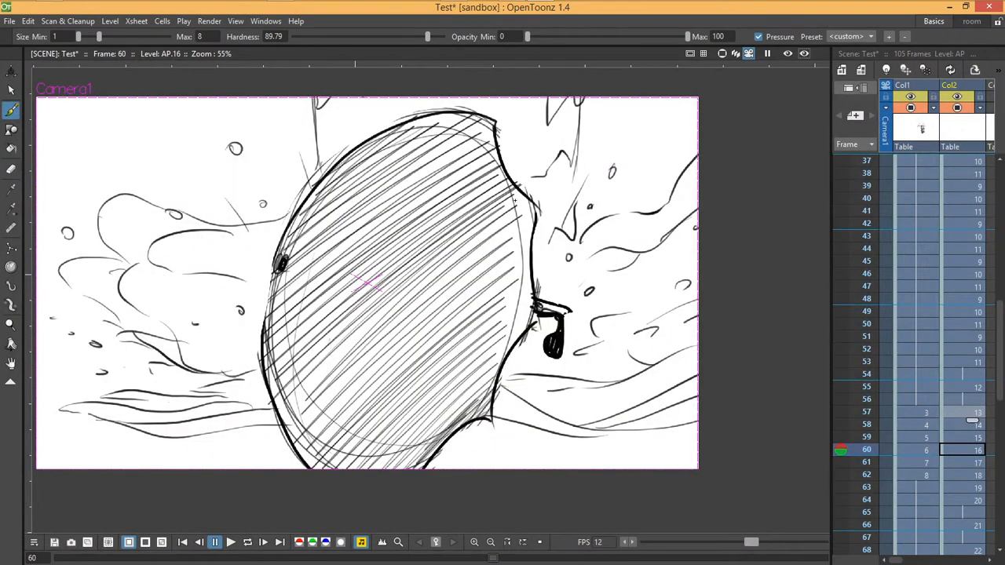
left_click_drag(677, 345, 626, 374)
mouse_move(694, 309)
left_mouse_down()
mouse_move(603, 375)
mouse_move(581, 371)
left_mouse_up()
left_click_drag(625, 316, 586, 346)
left_click_drag(609, 321, 564, 341)
left_click_drag(607, 294, 564, 324)
left_click_drag(599, 289, 570, 309)
mouse_move(600, 276)
left_mouse_down()
mouse_move(556, 305)
mouse_move(543, 300)
left_mouse_up()
left_click_drag(694, 277, 645, 317)
left_click_drag(569, 363, 545, 364)
left_click_drag(549, 353, 517, 376)
left_click_drag(547, 326, 511, 369)
left_click_drag(544, 329, 504, 364)
- Hatch the splash on the left of the umbrella with slanted strokes on drawing 16
left_click_drag(259, 334, 223, 376)
mouse_move(254, 325)
left_mouse_down()
mouse_move(211, 372)
mouse_move(199, 370)
left_mouse_up()
mouse_move(237, 315)
left_mouse_down()
mouse_move(190, 365)
mouse_move(182, 344)
left_mouse_up()
mouse_move(205, 305)
left_mouse_down()
mouse_move(173, 340)
mouse_move(161, 338)
left_mouse_up()
mouse_move(179, 297)
left_mouse_down()
mouse_move(149, 318)
mouse_move(148, 299)
mouse_move(124, 303)
left_mouse_up()
left_click_drag(172, 340, 169, 369)
mouse_move(166, 322)
left_mouse_down()
mouse_move(160, 352)
mouse_move(149, 347)
left_mouse_up()
left_click_drag(149, 311, 141, 339)
mouse_move(149, 308)
left_mouse_down()
mouse_move(130, 341)
mouse_move(118, 333)
left_mouse_up()
mouse_move(113, 294)
left_mouse_down()
mouse_move(101, 315)
mouse_move(99, 307)
left_mouse_up()
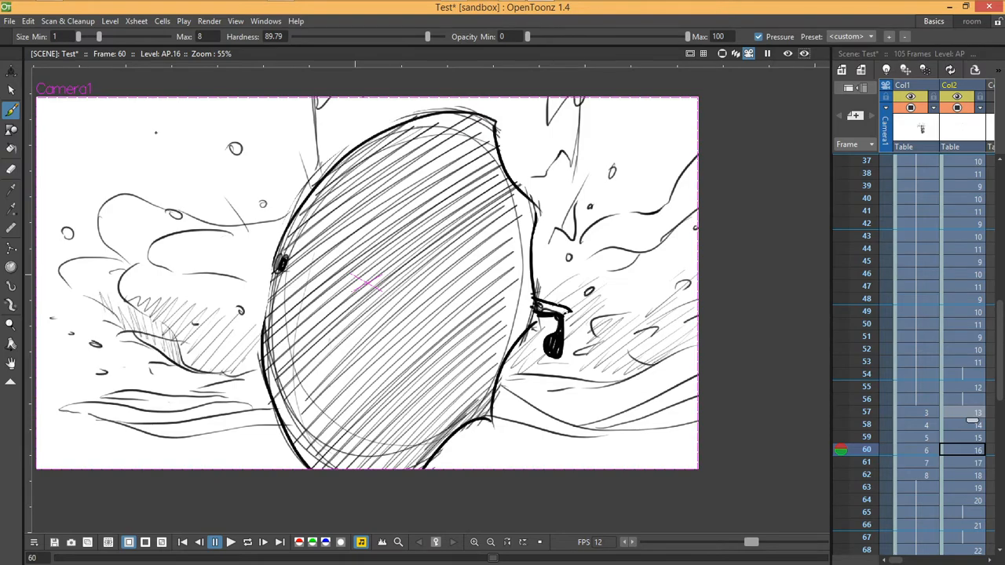
- Close the droplet outline near the right edge of drawing 16, checking it against drawing 15
left_click_drag(682, 290, 692, 278)
key("comma")
key("period")
key("comma")
key("period")
left_click_drag(686, 279, 677, 288)
- Flip repeatedly between drawings 15 and 16 to compare the hatched splash and the falling water, ending at frame 57
key("comma")
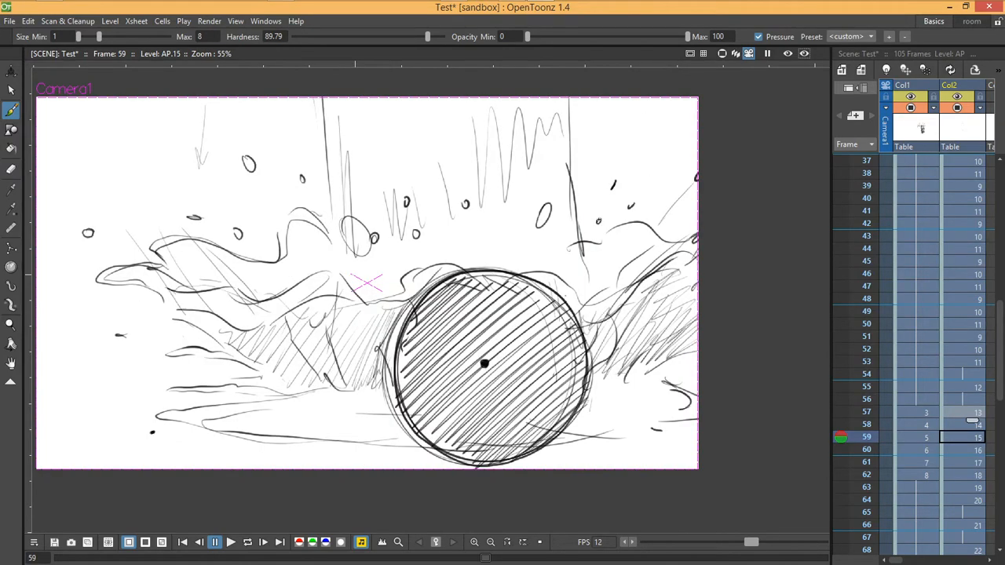
key("period")
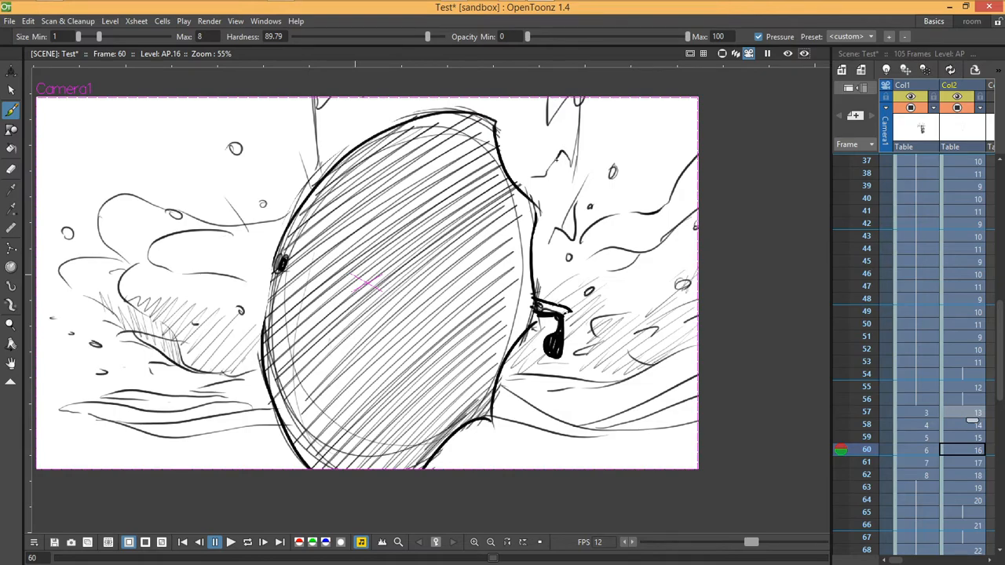
key("comma")
key("period")
key("comma")
key("period")
key("comma")
key("period")
key("comma")
key("period")
key("comma")
key("comma")
key("comma")
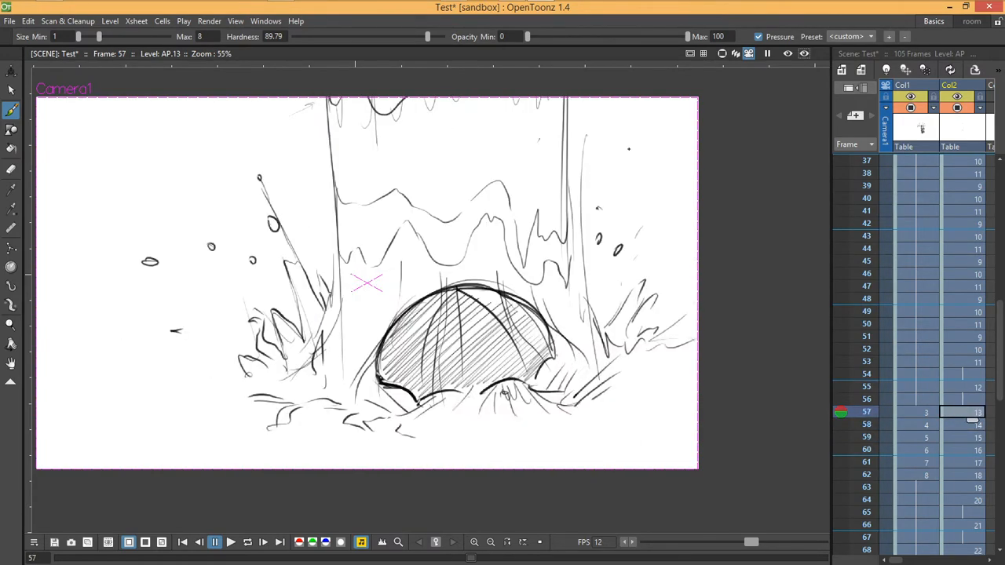
- Step back and forth through frames 57 to 61 to examine how the droplets and splashes move between drawings
key("period")
key("period")
key("period")
key("comma")
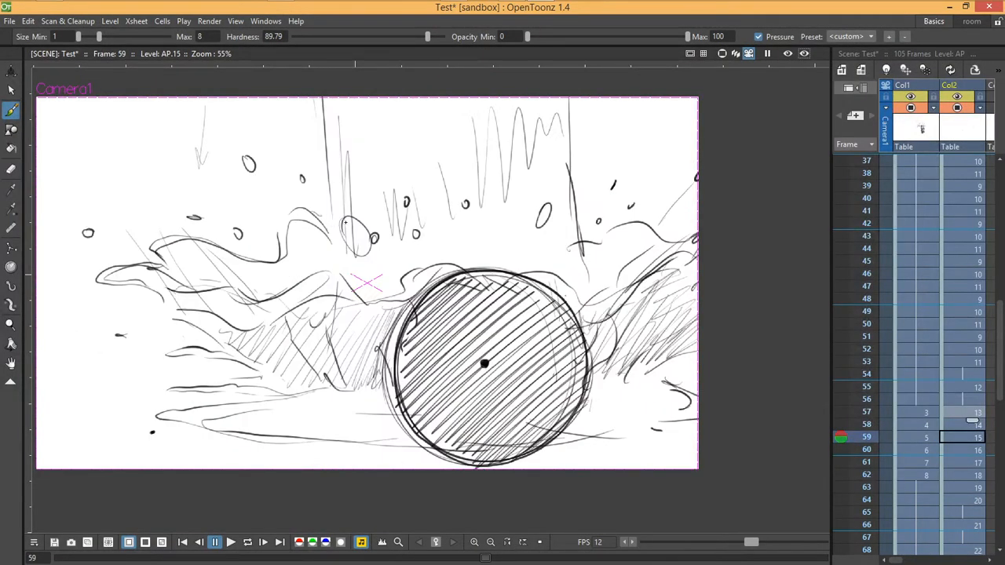
key("period")
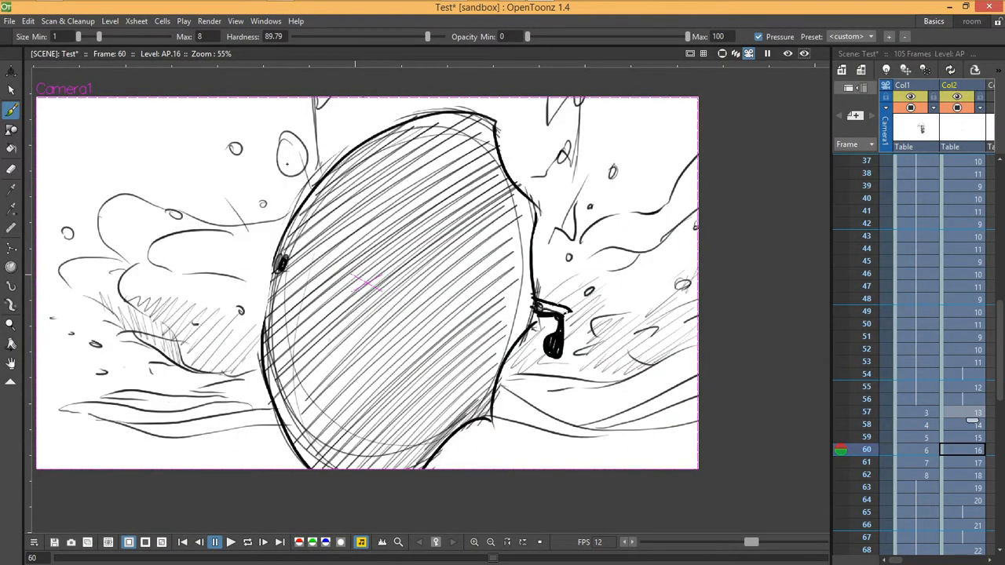
key("comma")
key("comma")
key("period")
key("period")
key("period")
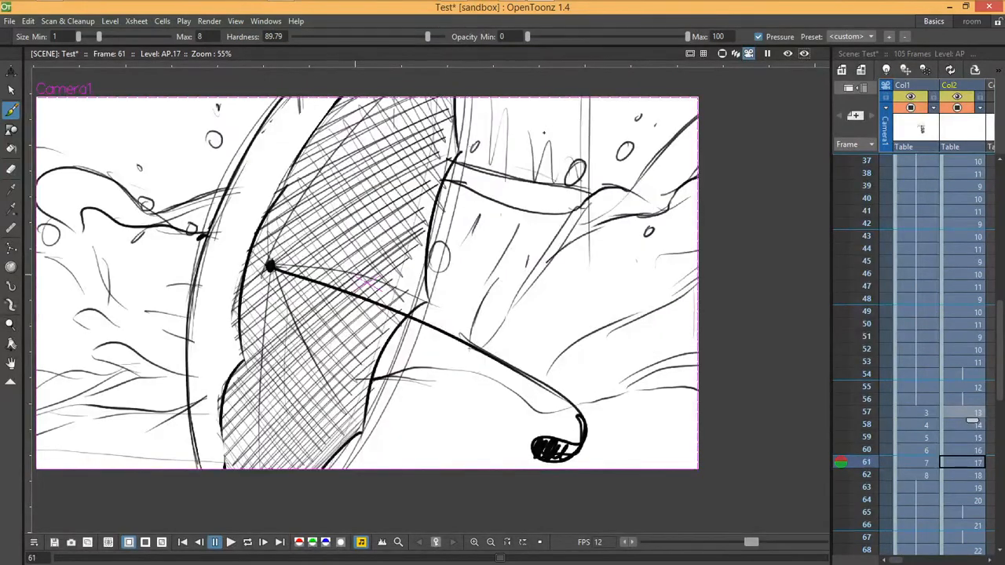
- Hatch the water slope to the right of the umbrella on drawing 17 with long slanted strokes
key("comma")
mouse_move(691, 277)
left_mouse_down()
mouse_move(709, 258)
mouse_move(646, 311)
left_mouse_up()
left_click_drag(697, 261, 608, 324)
left_click_drag(698, 235, 584, 338)
left_click_drag(684, 229, 563, 348)
left_click_drag(678, 226, 550, 355)
left_click_drag(643, 237, 530, 362)
mouse_move(625, 242)
left_mouse_down()
mouse_move(527, 360)
mouse_move(518, 355)
left_mouse_up()
left_click_drag(572, 257, 489, 346)
mouse_move(550, 251)
left_mouse_down()
mouse_move(480, 345)
mouse_move(470, 338)
left_mouse_up()
mouse_move(518, 248)
left_mouse_down()
mouse_move(460, 336)
mouse_move(451, 322)
left_mouse_up()
left_click_drag(502, 231, 441, 318)
left_click_drag(488, 227, 429, 312)
left_click_drag(468, 226, 452, 249)
left_click_drag(448, 258, 432, 291)
- Hatch the splash to the left of the umbrella on drawing 17 with strokes slanting the opposite way
left_click_drag(188, 243, 173, 274)
left_click_drag(187, 229, 146, 310)
mouse_move(183, 242)
left_mouse_down()
mouse_move(138, 328)
mouse_move(121, 326)
left_mouse_up()
left_click_drag(158, 229, 107, 338)
mouse_move(116, 234)
left_mouse_down()
mouse_move(95, 278)
mouse_move(118, 336)
left_mouse_up()
left_click_drag(126, 223, 93, 314)
left_click_drag(118, 236, 79, 327)
left_click_drag(102, 237, 72, 311)
left_click_drag(86, 253, 66, 309)
left_click_drag(75, 259, 63, 307)
mouse_move(61, 249)
left_mouse_down()
mouse_move(44, 305)
mouse_move(38, 286)
left_mouse_up()
- Reinforce the upper wave edge near the right border of drawing 17 and add a short falling stroke above it
left_click_drag(635, 186, 694, 120)
mouse_move(700, 177)
left_mouse_down()
mouse_move(668, 208)
mouse_move(576, 243)
left_mouse_up()
mouse_move(581, 206)
left_mouse_down()
mouse_move(566, 214)
mouse_move(569, 191)
left_mouse_up()
left_click_drag(603, 132, 606, 180)
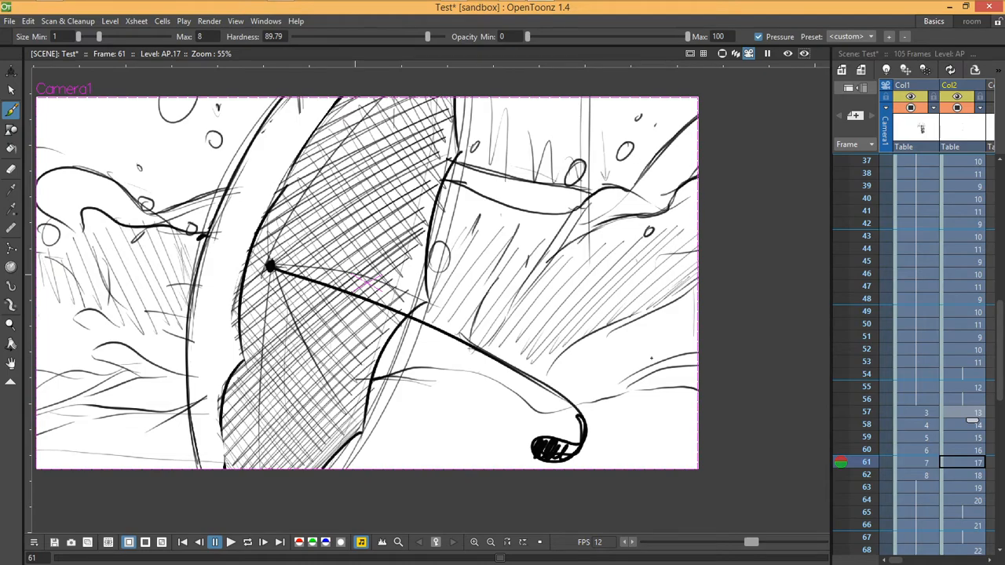
- Retrace the lower wave contours on both sides of the umbrella on drawing 17, checking them against drawing 16
mouse_move(704, 386)
left_mouse_down()
mouse_move(555, 413)
mouse_move(482, 377)
mouse_move(397, 365)
left_mouse_up()
left_click_drag(187, 409, 57, 405)
key("comma")
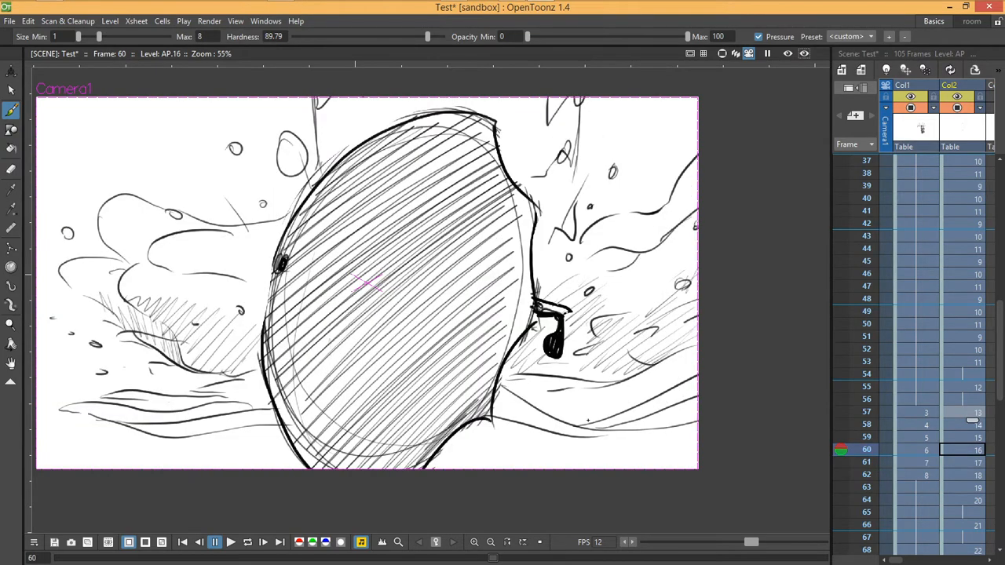
key("period")
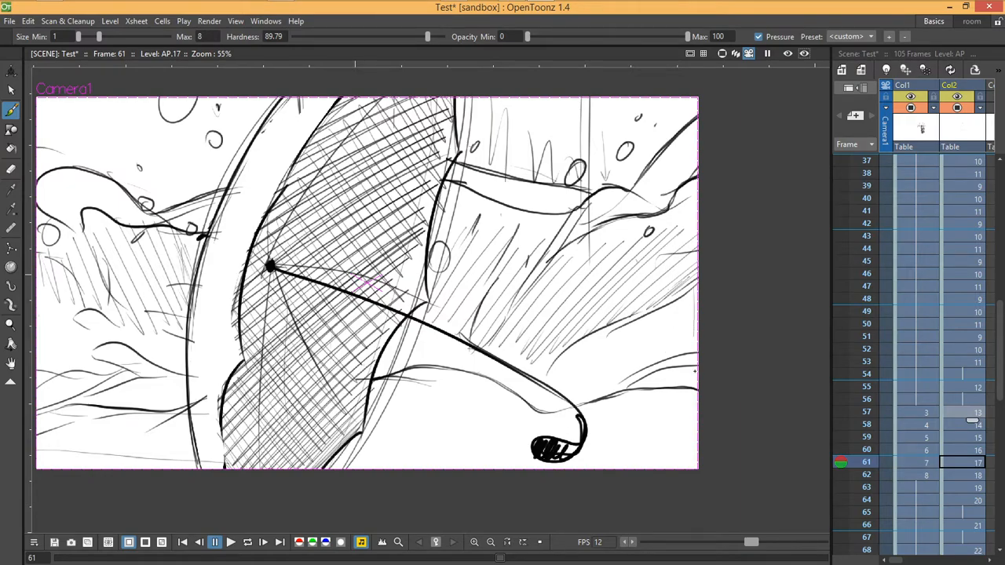
left_click_drag(695, 352, 585, 399)
mouse_move(605, 341)
left_mouse_down()
mouse_move(680, 299)
mouse_move(545, 375)
left_mouse_up()
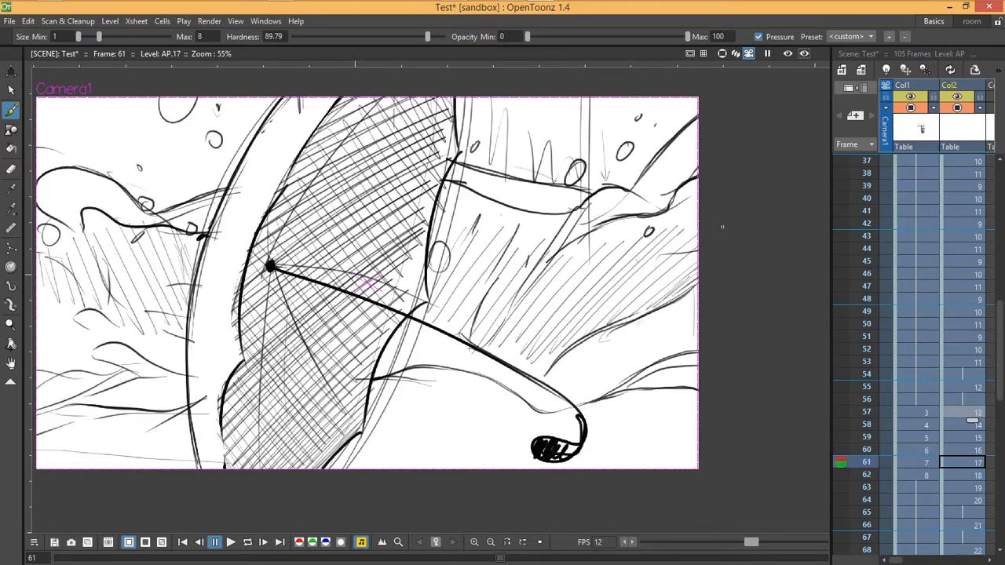
- Flip back and forth between frames 57 and 62 to compare the hatched water with the neighbouring drawings
key("space")
left_click_drag(655, 290, 688, 290)
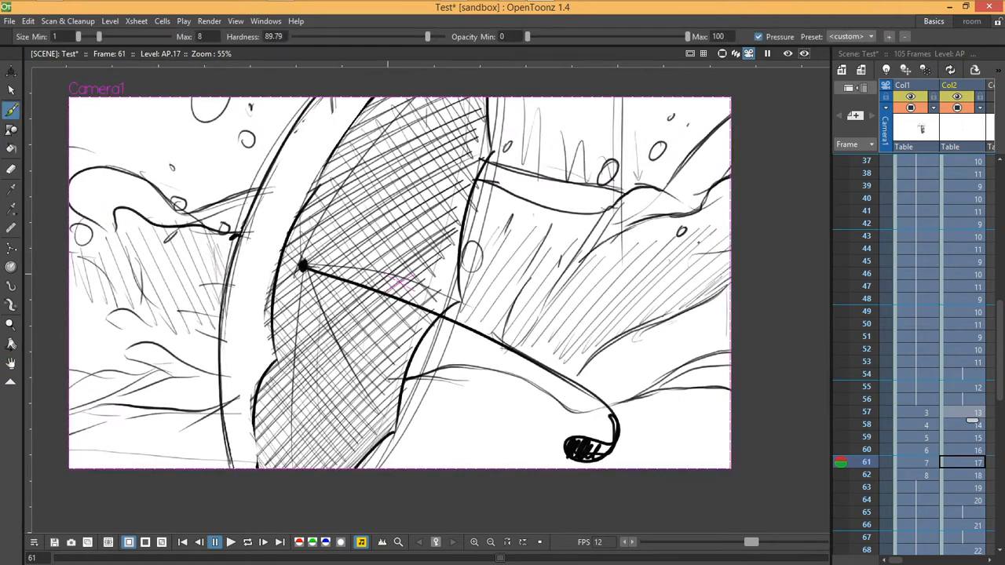
key("period")
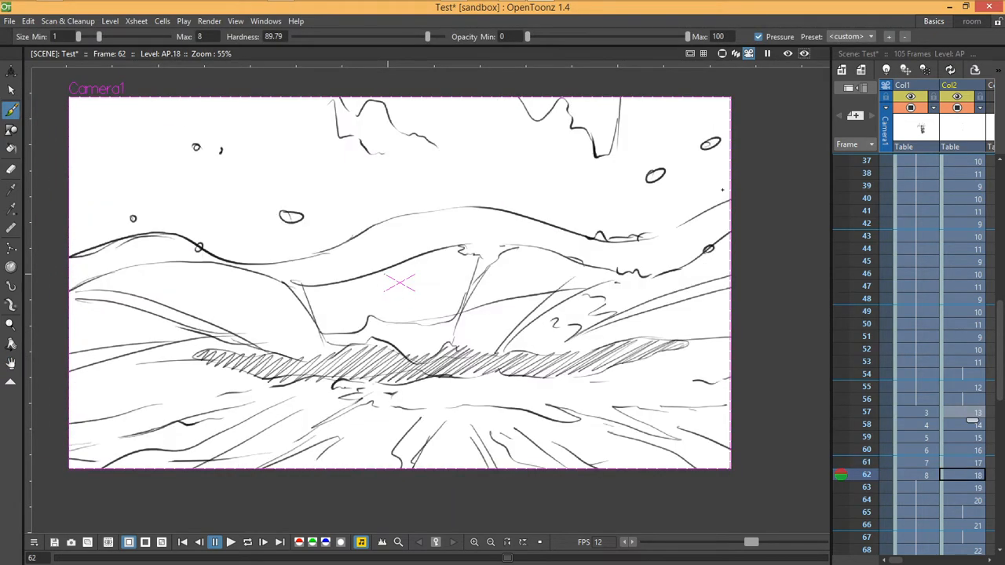
key("comma")
key("comma")
key("comma")
key("period")
key("period")
key("comma")
key("comma")
key("comma")
key("comma")
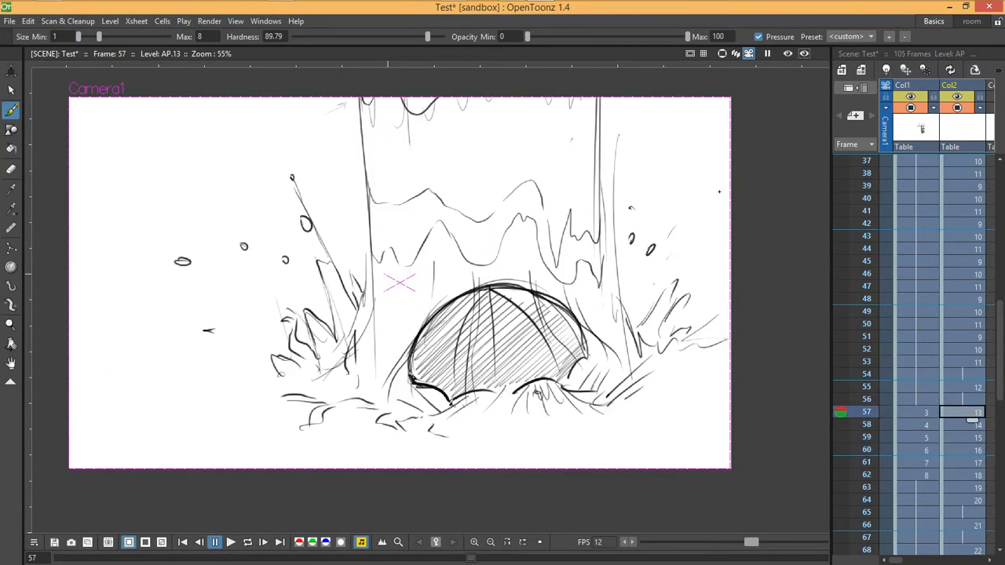
- Trace the vertical edges of the falling water column on drawings 14, 15 and 16
key("period")
left_click_drag(600, 102, 602, 204)
left_click_drag(355, 100, 369, 201)
key("period")
left_click_drag(603, 100, 603, 223)
key("period")
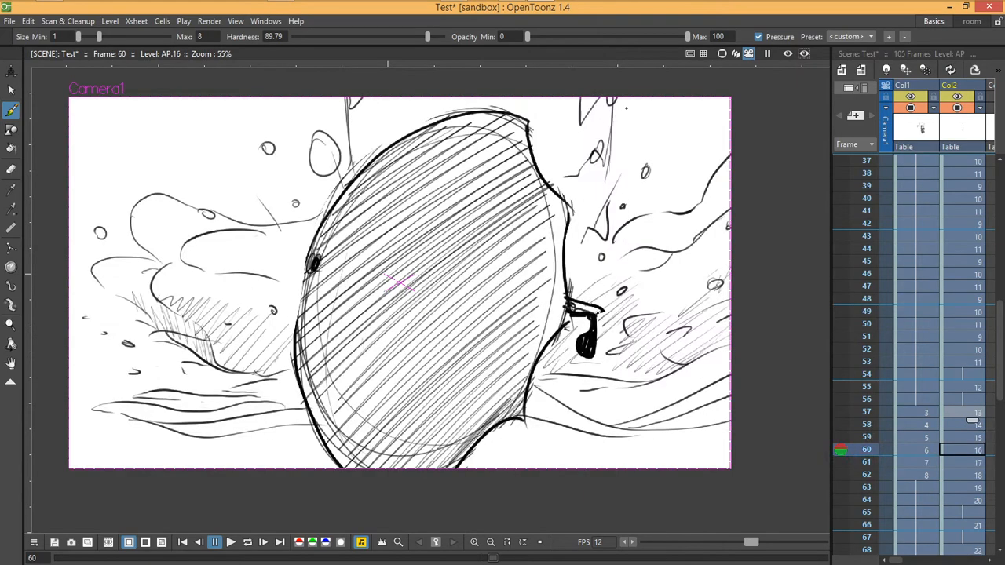
left_click_drag(615, 102, 617, 174)
- Step through the drawings from frame 57 onward to examine how the falling water and waves develop, ending at frame 62
key("comma")
key("comma")
key("comma")
key("period")
key("period")
key("period")
key("period")
key("period")
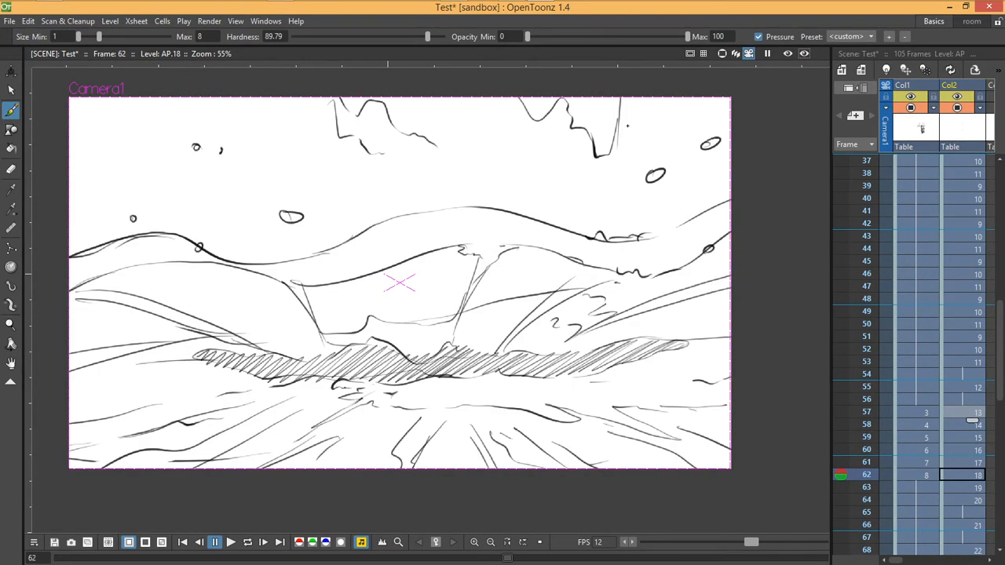
key("period")
key("comma")
key("comma")
key("comma")
key("comma")
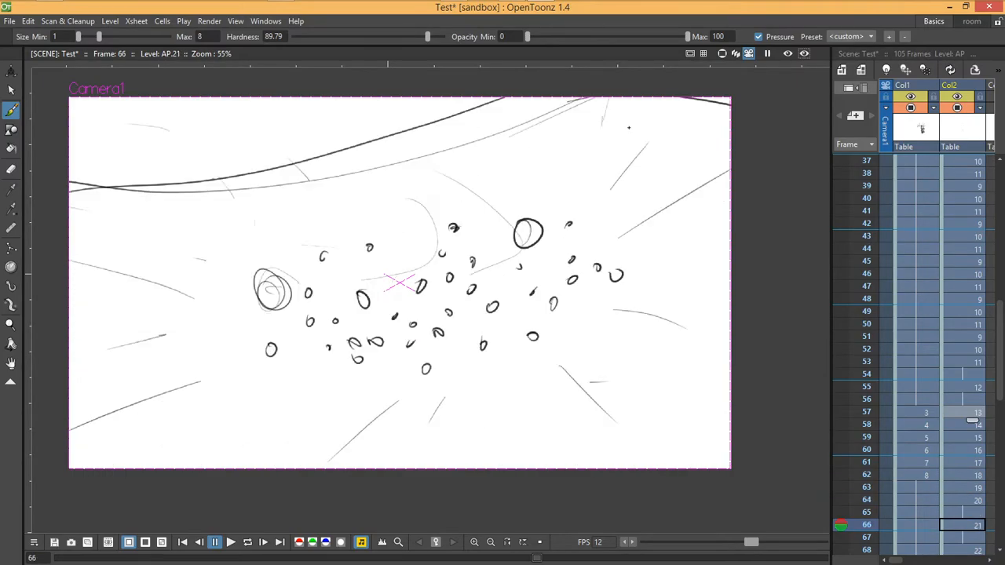
key("comma")
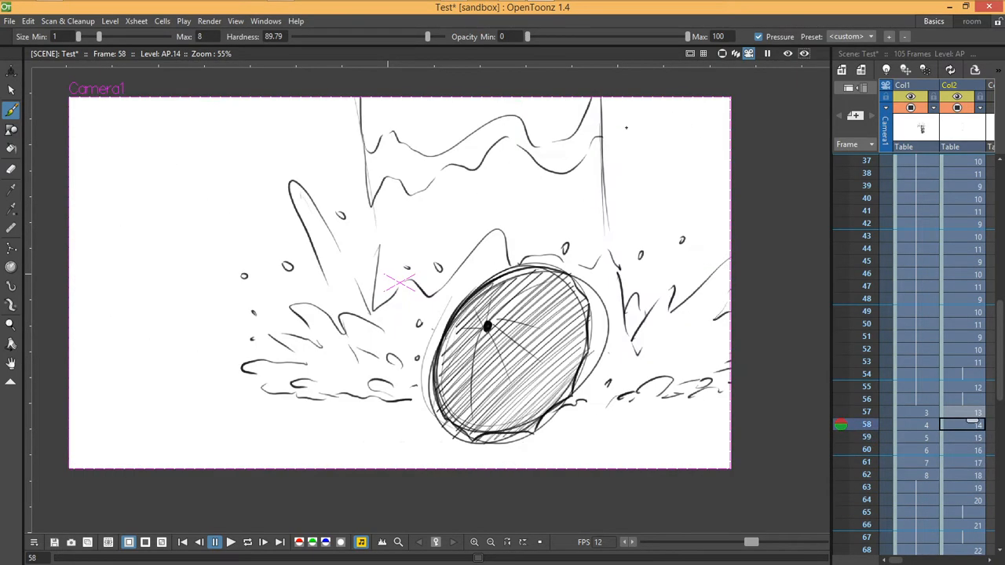
key("period")
key("period")
key("period")
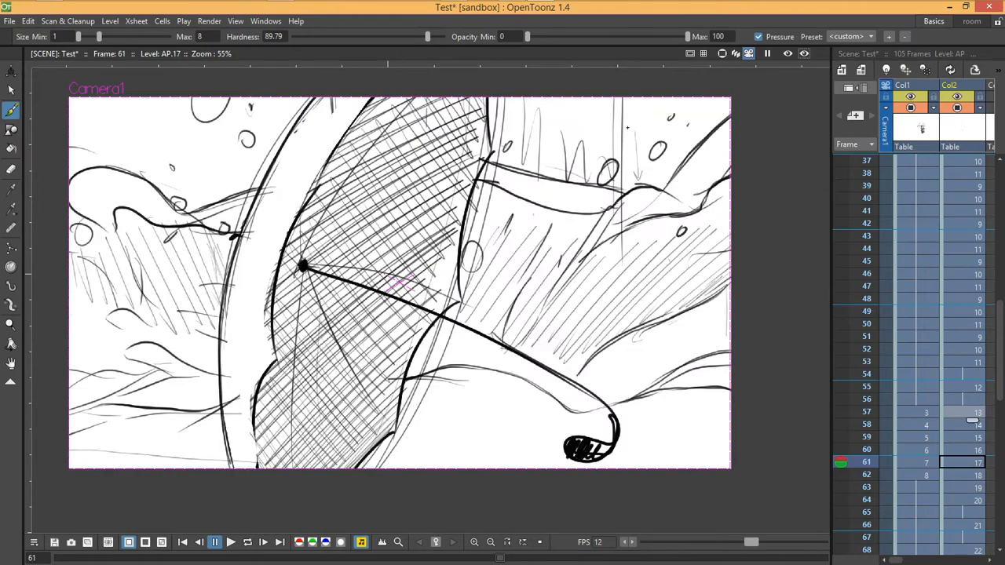
key("period")
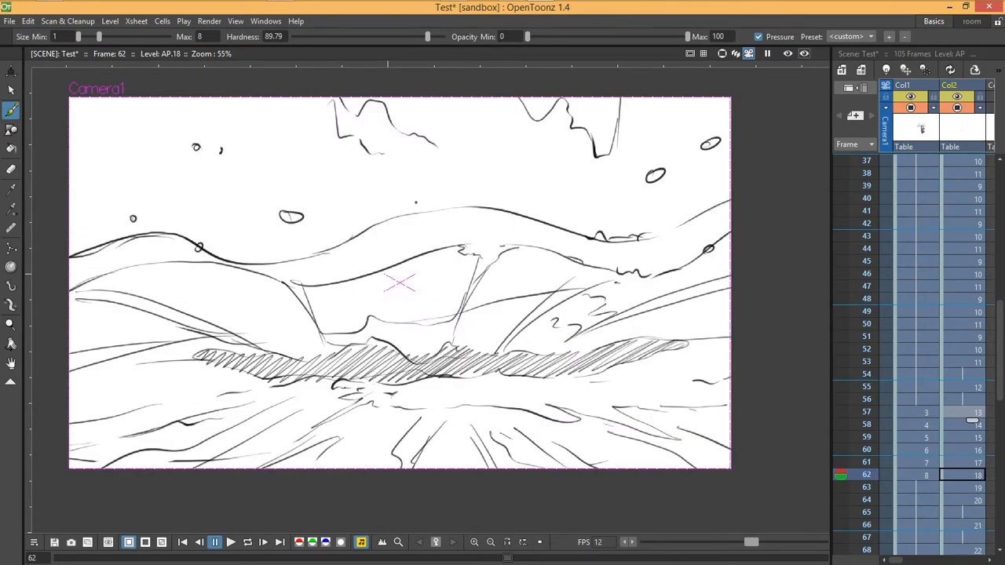
key("comma")
key("period")
- Add thin rain and splash strokes above the upper wave crest on drawing 18
mouse_move(653, 170)
left_mouse_down()
mouse_move(649, 182)
mouse_move(666, 170)
mouse_move(611, 232)
left_mouse_up()
left_click_drag(339, 166, 334, 243)
left_click_drag(225, 180, 258, 251)
left_click_drag(208, 196, 217, 214)
left_click_drag(218, 226, 220, 233)
left_click_drag(699, 190, 661, 225)
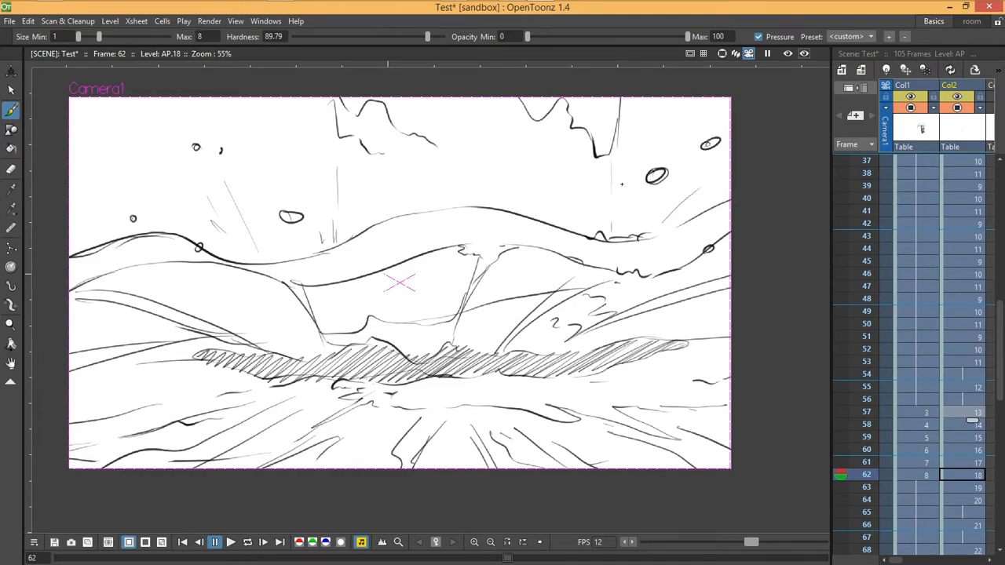
- Hatch the right slope of the wave on drawing 18 with slanted strokes following its direction
left_click_drag(730, 321, 648, 348)
left_click_drag(706, 305, 630, 356)
left_click_drag(662, 317, 595, 365)
left_click_drag(631, 334, 550, 383)
left_click_drag(595, 337, 521, 380)
left_click_drag(563, 318, 512, 368)
left_click_drag(584, 294, 503, 360)
left_click_drag(595, 288, 498, 360)
left_click_drag(555, 272, 483, 355)
left_click_drag(537, 265, 473, 342)
left_click_drag(509, 266, 481, 303)
- Lightly hatch the central hollow of the wave on drawing 18 and outline wavy shapes on its right and left slopes
left_click_drag(453, 260, 434, 300)
left_click_drag(427, 278, 419, 314)
mouse_move(414, 275)
left_mouse_down()
mouse_move(395, 327)
mouse_move(361, 322)
mouse_move(322, 336)
mouse_move(333, 347)
left_mouse_up()
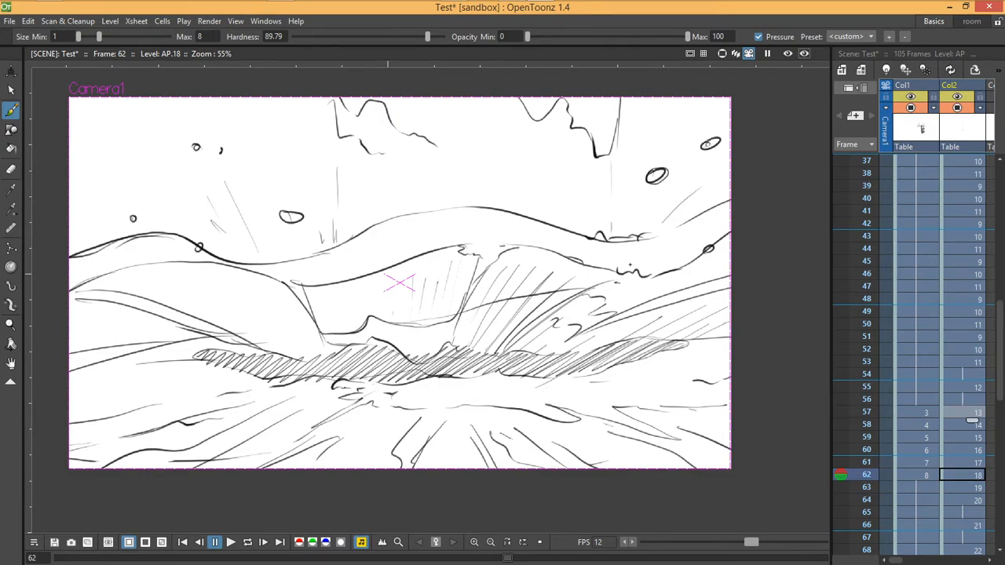
mouse_move(615, 314)
left_mouse_down()
mouse_move(605, 300)
mouse_move(578, 296)
mouse_move(561, 326)
mouse_move(590, 338)
left_mouse_up()
mouse_move(300, 308)
left_mouse_down()
mouse_move(293, 296)
mouse_move(157, 301)
left_mouse_up()
mouse_move(313, 325)
left_mouse_down()
mouse_move(252, 304)
mouse_move(206, 320)
left_mouse_up()
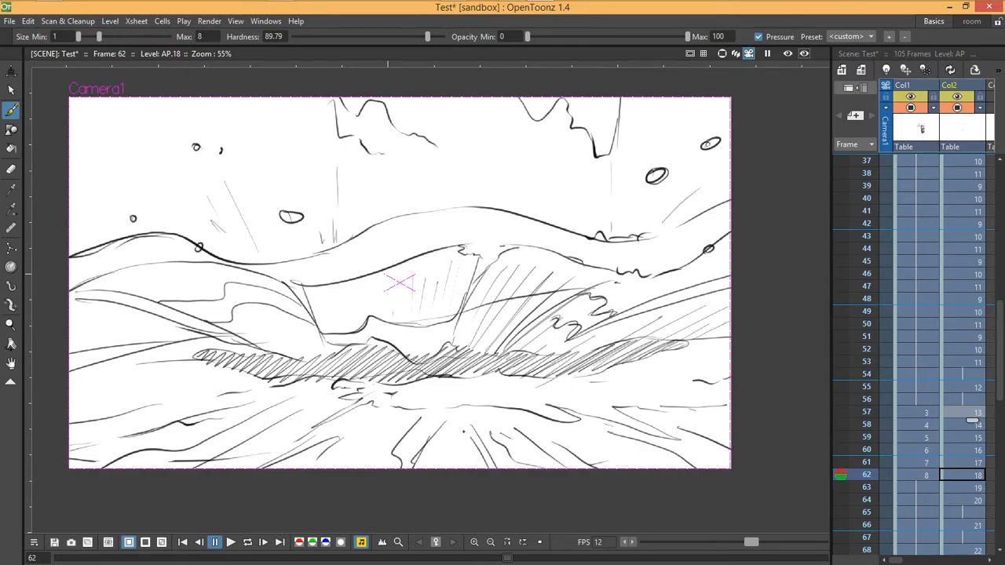
- Draw squiggly reflection contours across the foreground water on drawing 18
mouse_move(334, 425)
left_mouse_down()
mouse_move(322, 438)
mouse_move(350, 438)
left_mouse_up()
mouse_move(408, 429)
left_mouse_down()
mouse_move(298, 459)
mouse_move(368, 454)
mouse_move(407, 431)
mouse_move(474, 430)
mouse_move(430, 458)
left_mouse_up()
left_click_drag(437, 444, 475, 454)
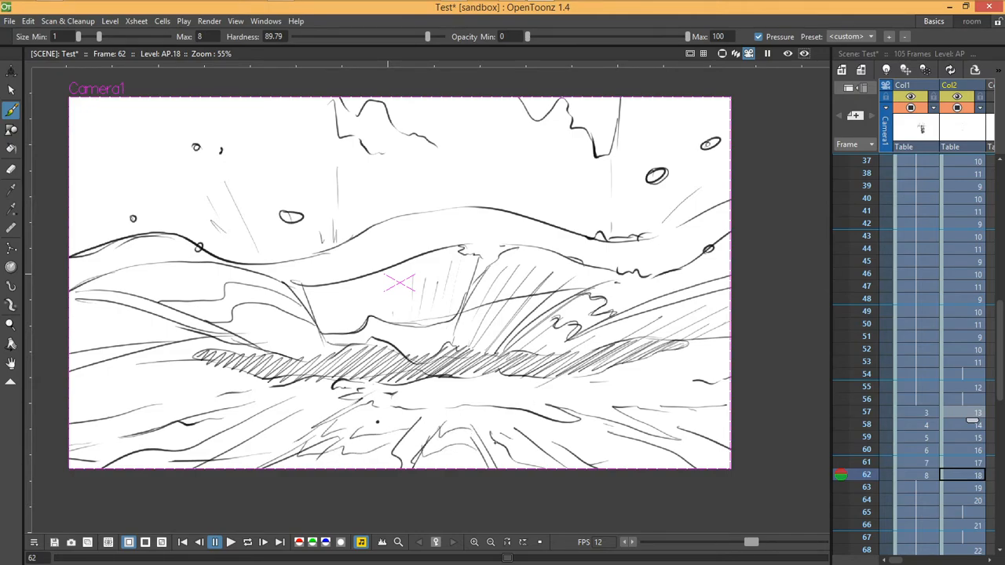
mouse_move(569, 435)
left_mouse_down()
mouse_move(563, 454)
mouse_move(609, 430)
left_mouse_up()
left_click_drag(584, 463, 623, 456)
mouse_move(284, 445)
left_mouse_down()
mouse_move(250, 458)
mouse_move(259, 445)
mouse_move(174, 424)
left_mouse_up()
left_click_drag(248, 417, 226, 409)
mouse_move(168, 364)
left_mouse_down()
mouse_move(136, 388)
mouse_move(135, 409)
mouse_move(162, 383)
mouse_move(162, 403)
left_mouse_up()
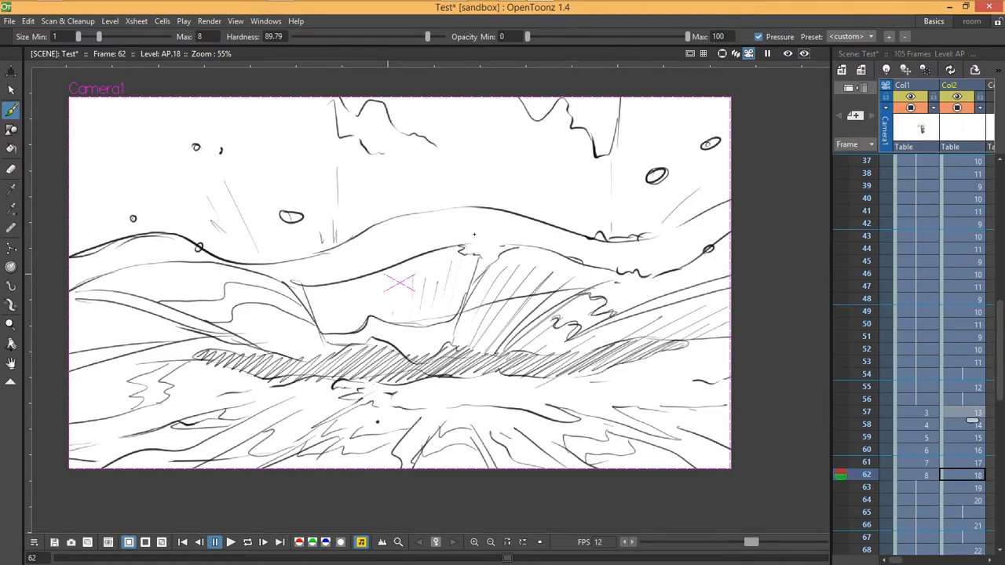
- Hatch the left slope and central hollow of the wave on drawing 18, and roughen its upper crest with small ripples
left_click_drag(318, 351, 246, 302)
mouse_move(404, 304)
left_mouse_down()
mouse_move(417, 271)
mouse_move(366, 318)
mouse_move(333, 288)
mouse_move(312, 303)
left_mouse_up()
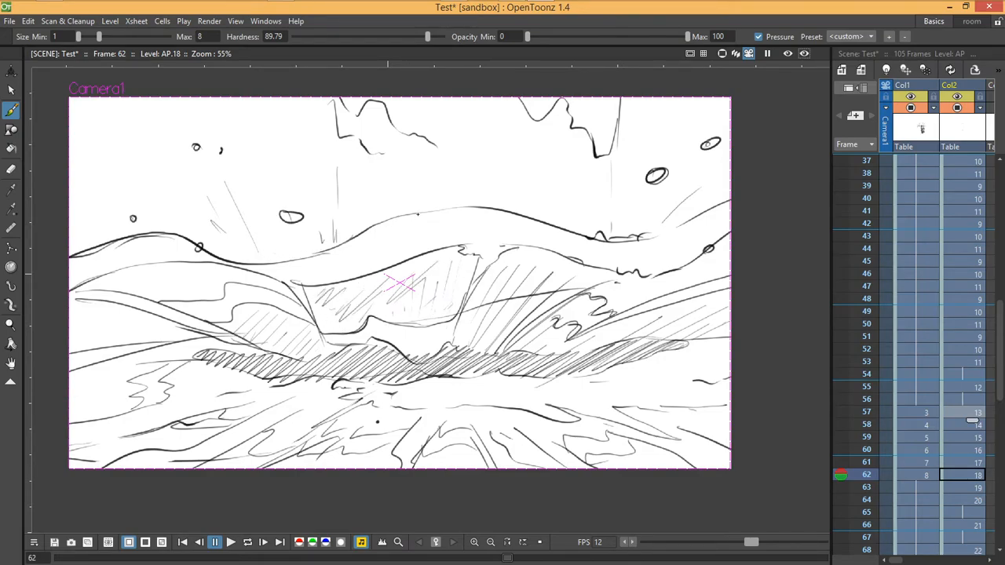
left_click_drag(446, 207, 365, 229)
left_click_drag(455, 208, 505, 211)
left_click_drag(656, 234, 712, 209)
- Compare drawing 19 with drawing 18, and show drawing 18 as an onion skin on frame 63
key("period")
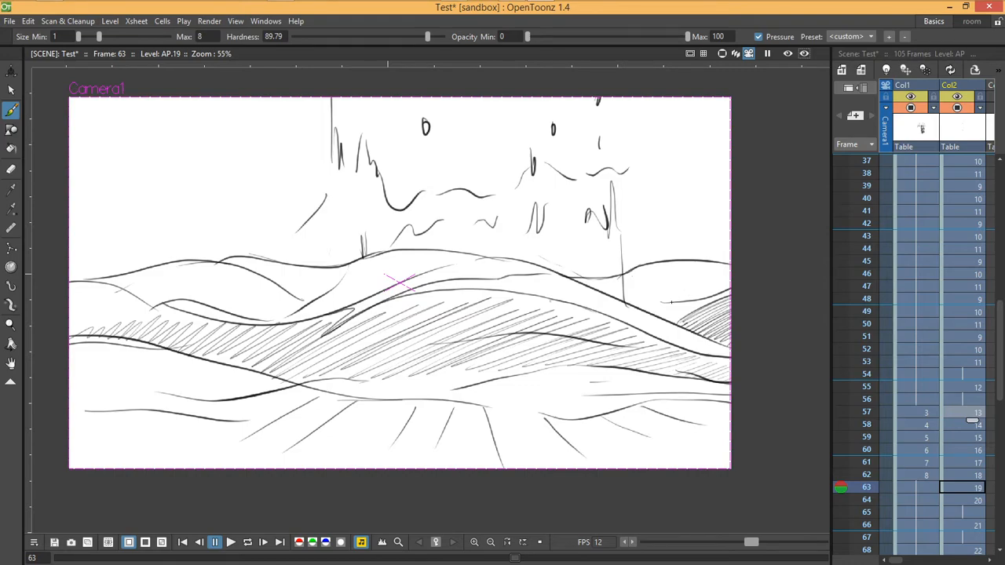
key("comma")
key("period")
left_click(840, 475)
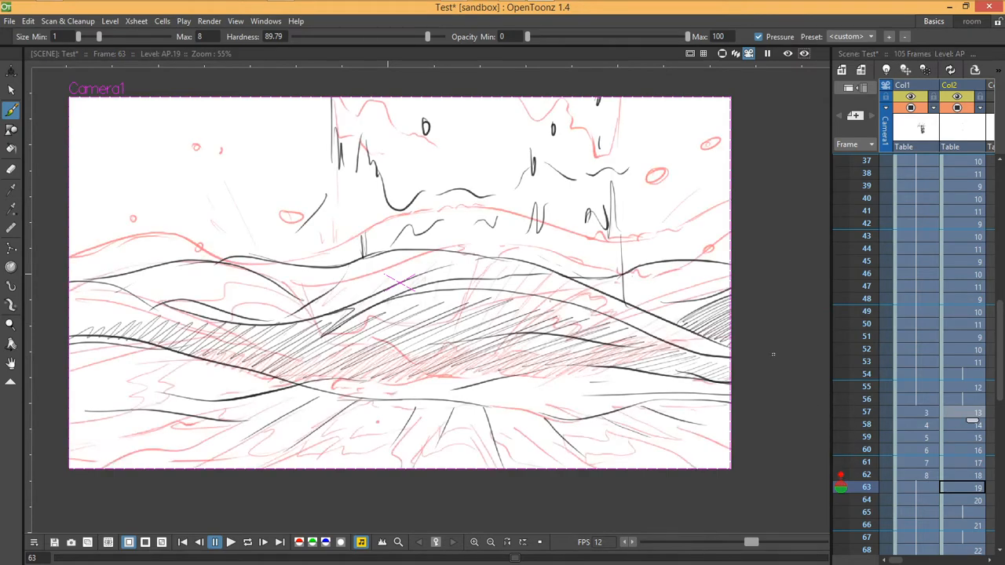
- Draw wavy reflection contours along the left and lower foreground of drawing 19, and save the scene
left_click_drag(239, 446, 258, 462)
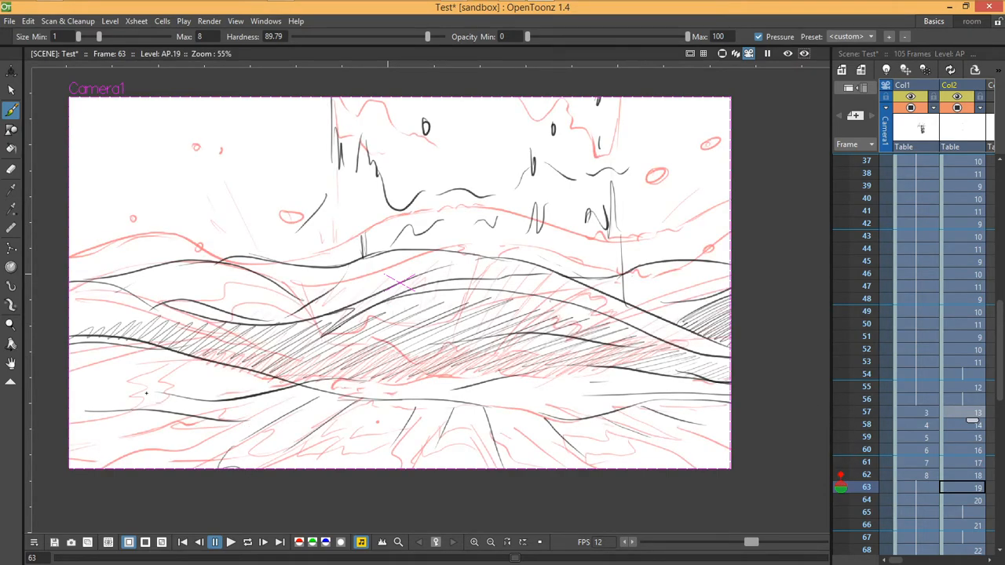
mouse_move(80, 401)
left_mouse_down()
mouse_move(82, 420)
mouse_move(126, 451)
left_mouse_up()
left_click_drag(340, 420, 358, 412)
left_click_drag(292, 469, 338, 464)
left_click_drag(415, 463, 480, 465)
mouse_move(427, 434)
left_mouse_down()
mouse_move(429, 458)
mouse_move(471, 453)
left_mouse_up()
left_click_drag(471, 457, 496, 469)
key("ctrl+s")
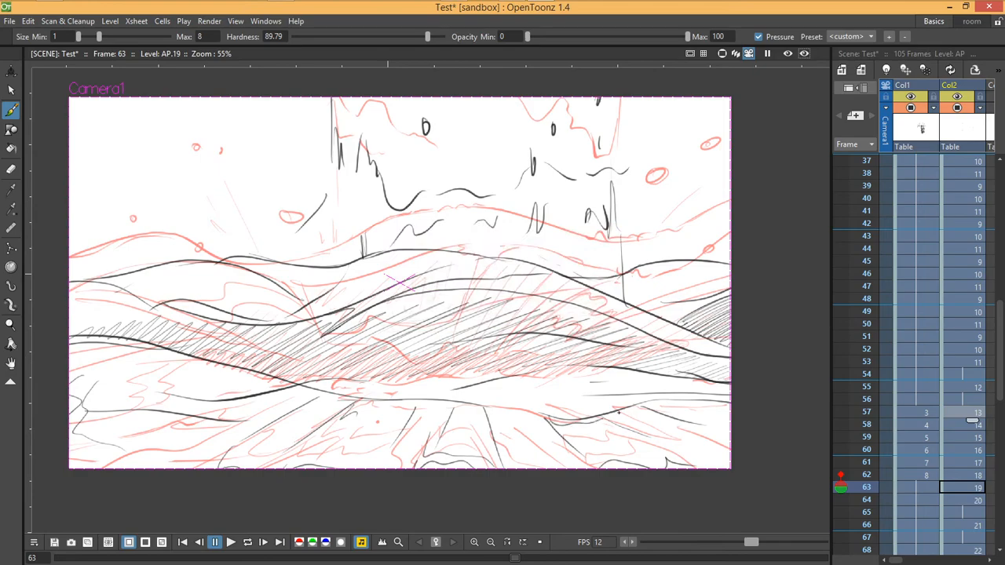
- Add small jagged ripple marks beneath the main wave on drawing 19, and turn off the onion skin
left_click_drag(476, 405, 445, 405)
left_click_drag(364, 402, 349, 420)
left_click_drag(380, 415, 416, 407)
left_click_drag(286, 394, 273, 406)
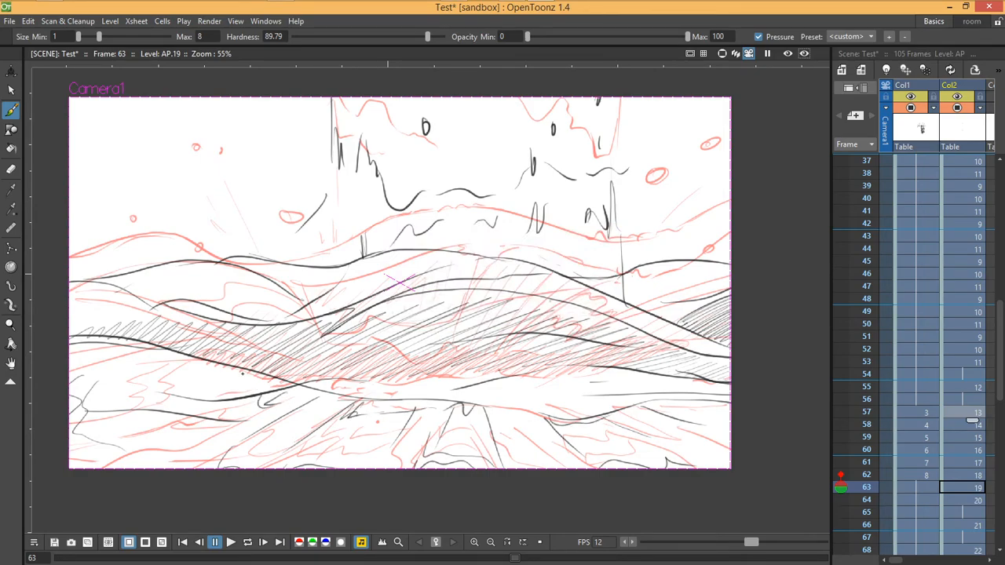
left_click_drag(231, 370, 209, 392)
key("comma")
double_click(841, 477)
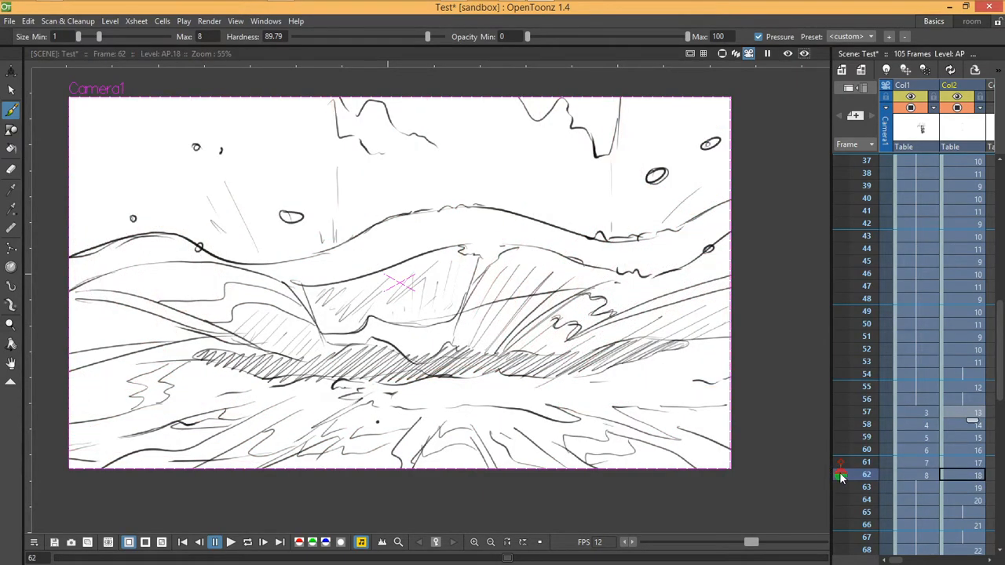
- Flip repeatedly between the drawings around frames 61 to 63 to check how the new contours and hatching move
key("comma")
key("period")
key("period")
key("period")
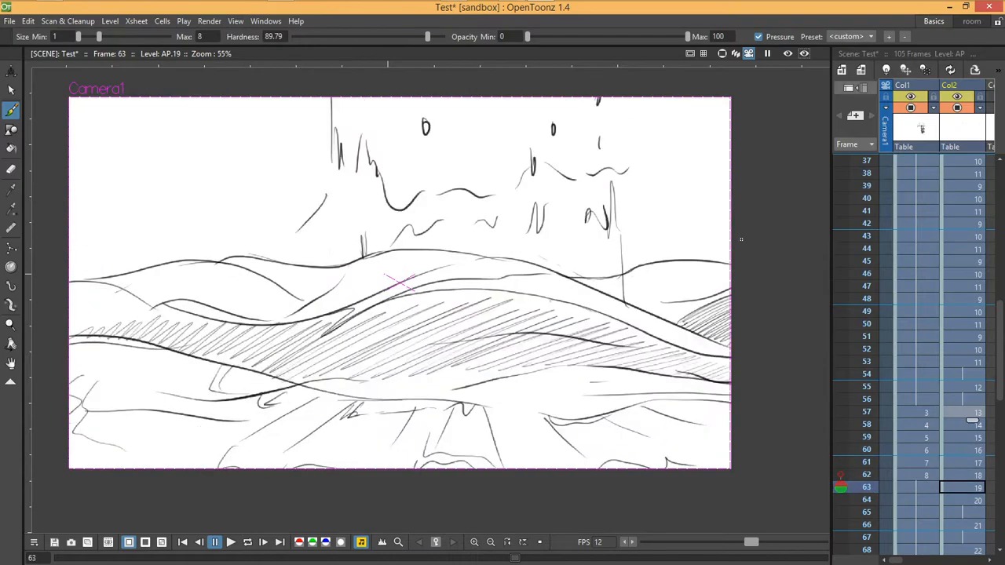
key("comma")
key("comma")
key("period")
key("comma")
key("comma")
key("comma")
key("period")
key("period")
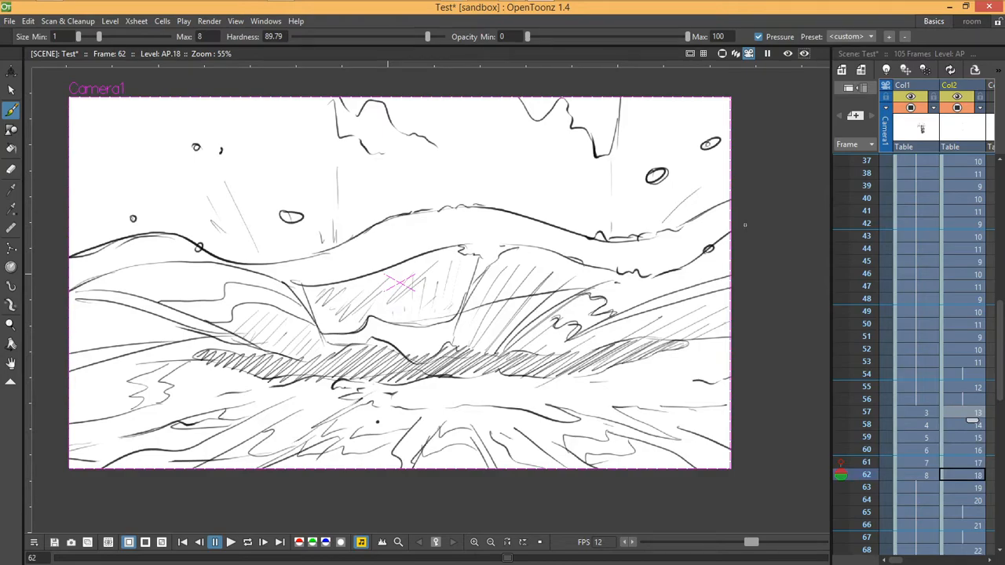
key("period")
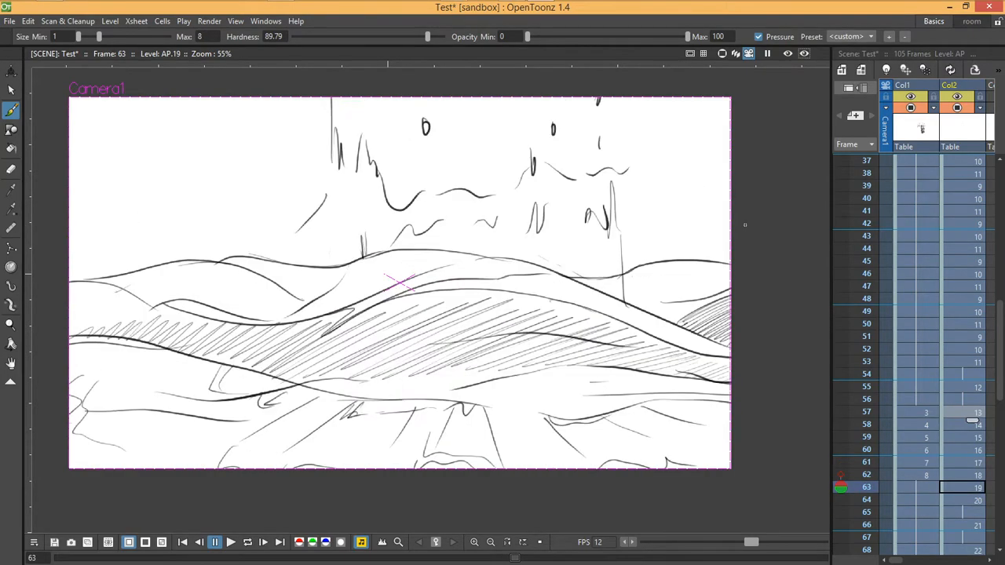
- Step forward to frame 64 and back through the earlier drawings to compare the wave shapes, ending at frame 62
key("period")
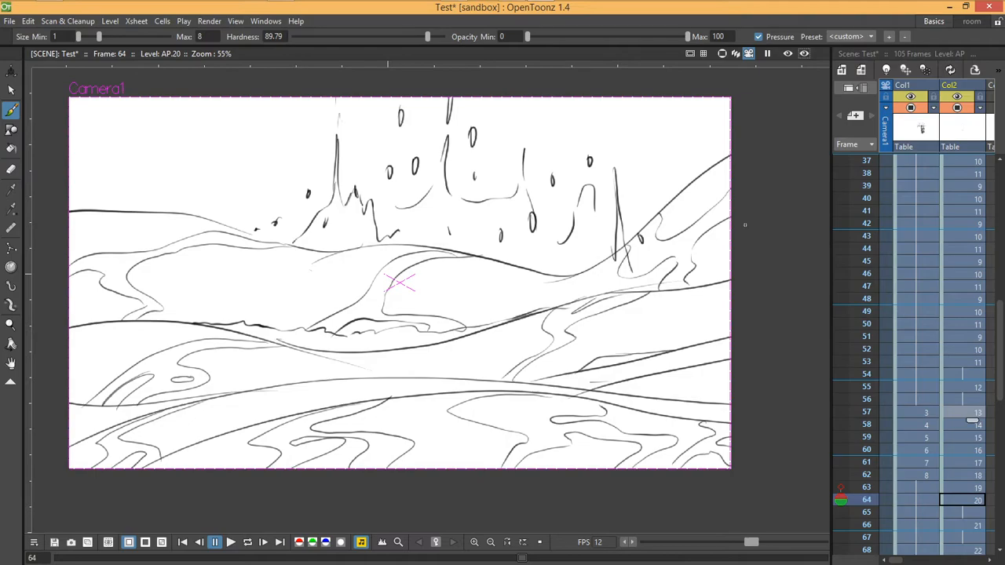
key("comma")
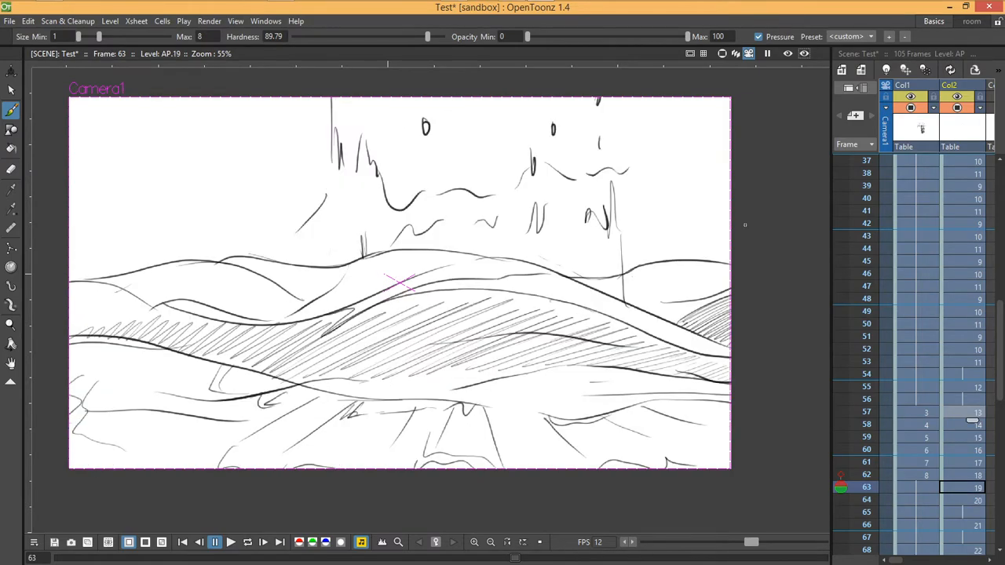
key("comma")
key("period")
key("period")
key("period")
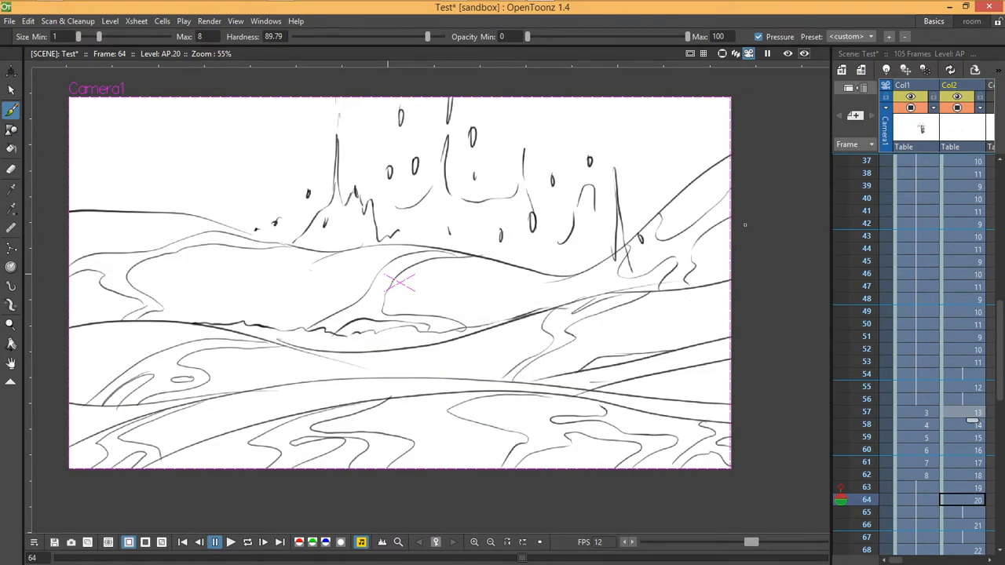
key("comma")
key("comma")
key("comma")
key("comma")
key("comma")
key("comma")
key("period")
key("period")
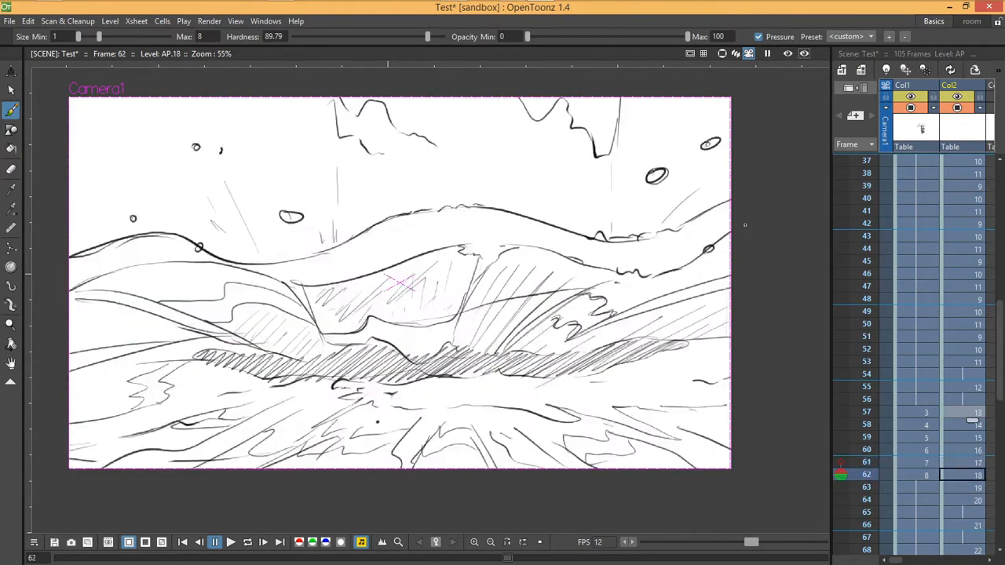
- Add small falling droplets around the splash columns on drawing 20 at frame 64
key("period")
key("comma")
key("period")
key("period")
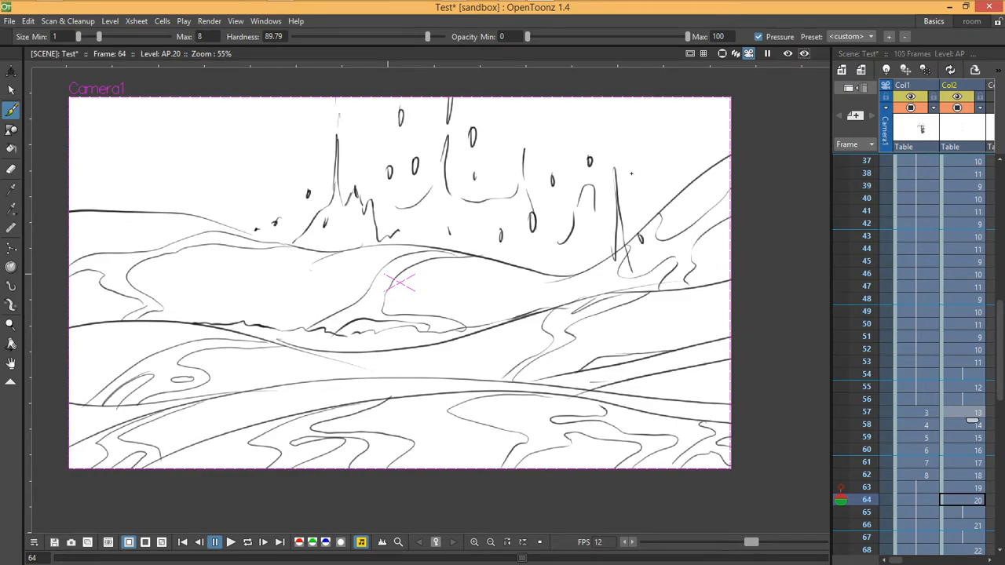
left_click_drag(528, 98, 525, 122)
key("ctrl+z")
left_click_drag(590, 156, 591, 158)
left_click_drag(471, 130, 474, 145)
left_click_drag(399, 110, 401, 124)
left_click_drag(575, 184, 577, 192)
left_click_drag(560, 197, 561, 205)
left_click_drag(531, 164, 533, 172)
left_click_drag(484, 97, 486, 103)
left_click_drag(554, 97, 553, 133)
- Flip between frames 64 and 66 to compare the wave drawing with the falling-drops drawing
key("period")
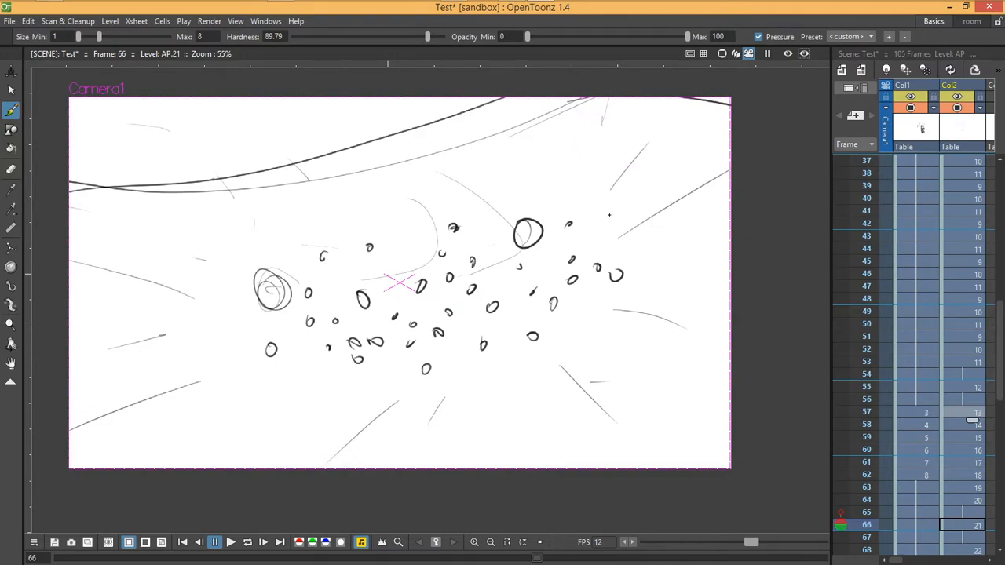
key("comma")
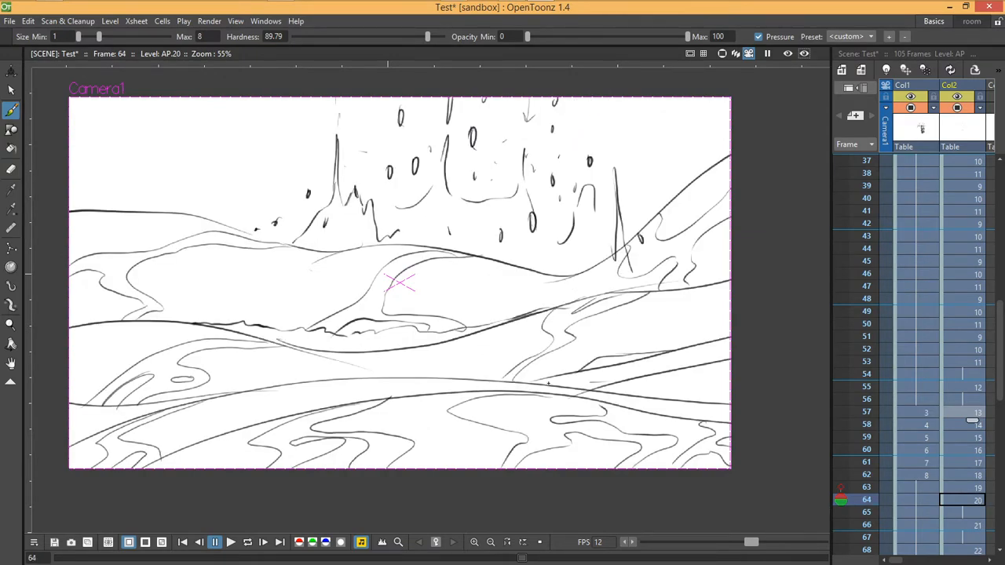
key("period")
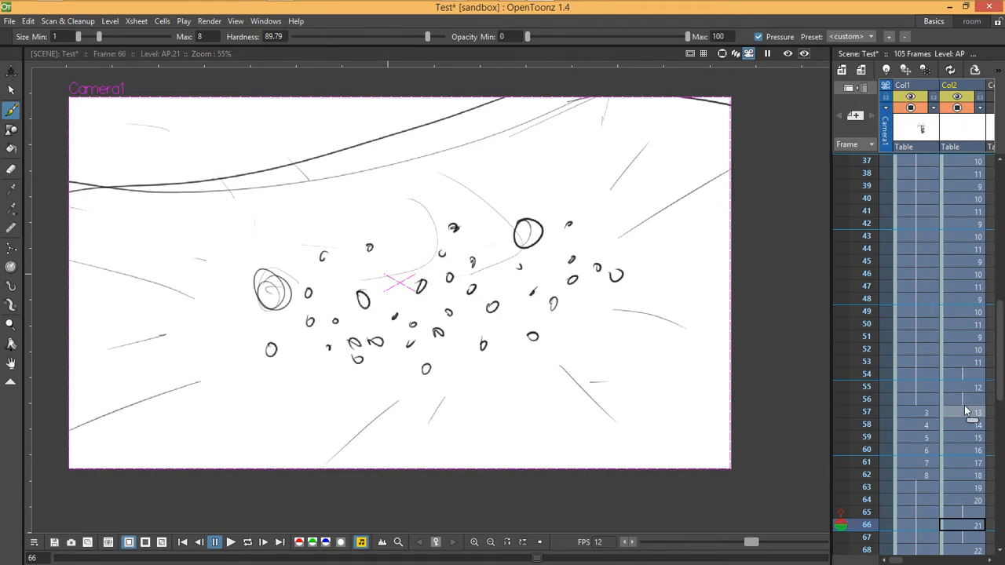
- Turn on the onion skin for the neighbouring frames, and remove the extra exposure added to drawing 13 at frame 58
left_click_drag(973, 422, 974, 434)
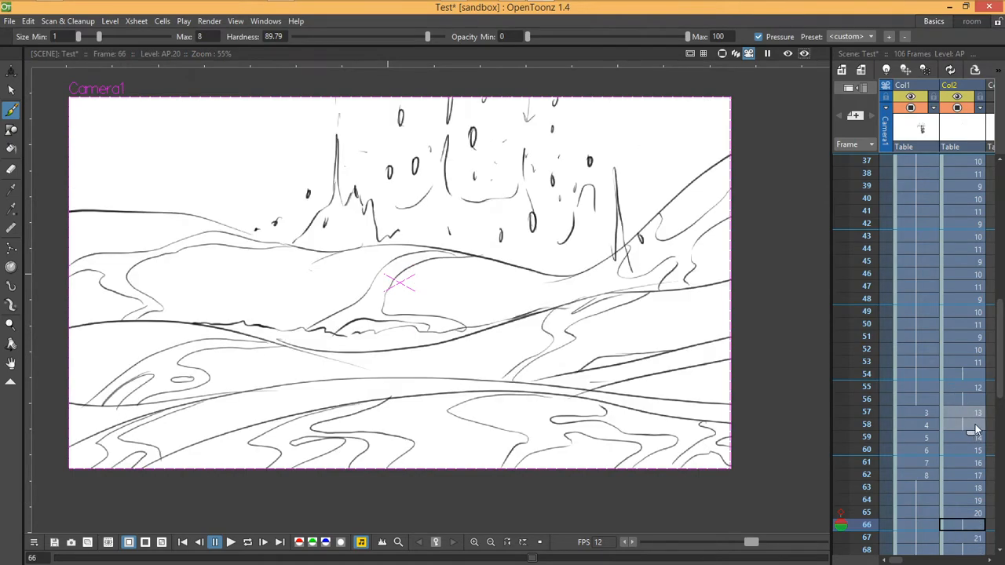
left_click(974, 425)
left_click(841, 437)
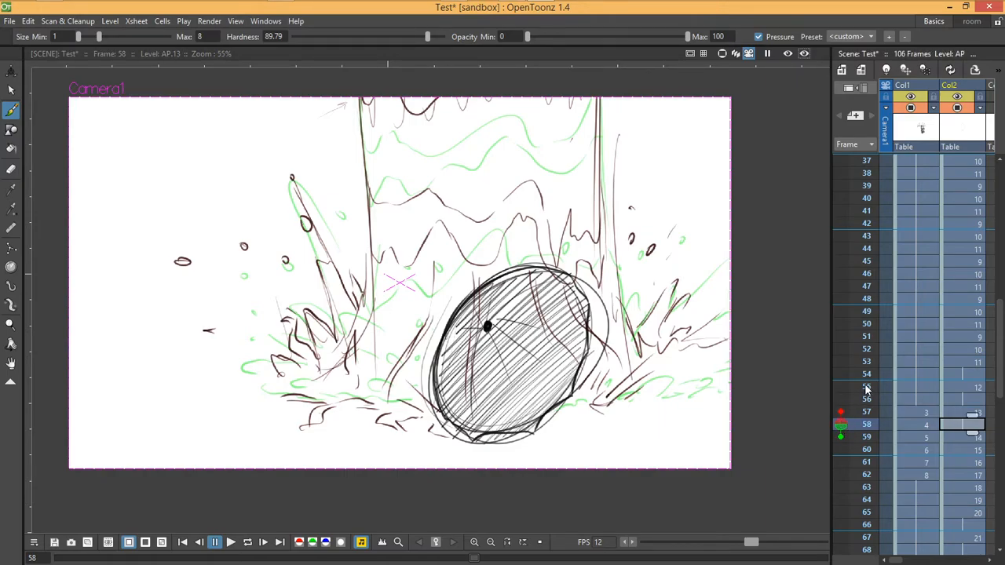
key("Delete")
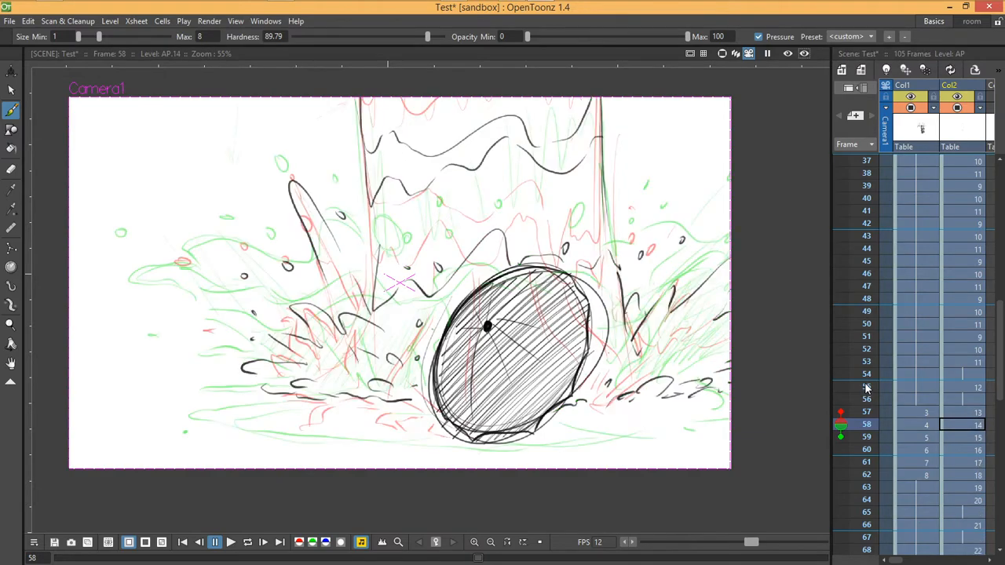
- Insert a new blank drawing at frame 65, between the splashing-wave drawing and the falling-drops drawing
left_click_drag(1000, 367, 1000, 382)
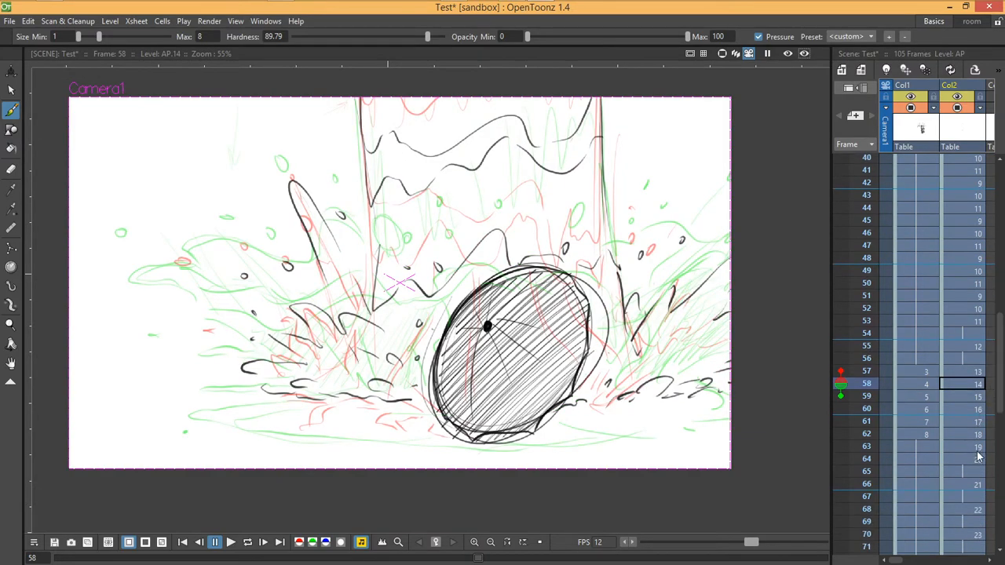
left_click(971, 459)
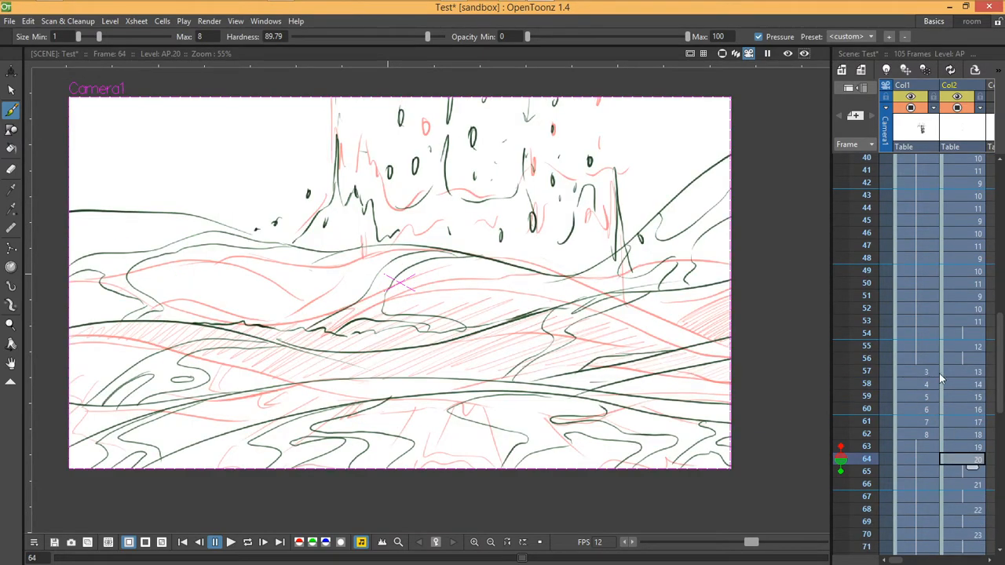
left_click(974, 472)
left_click(978, 485)
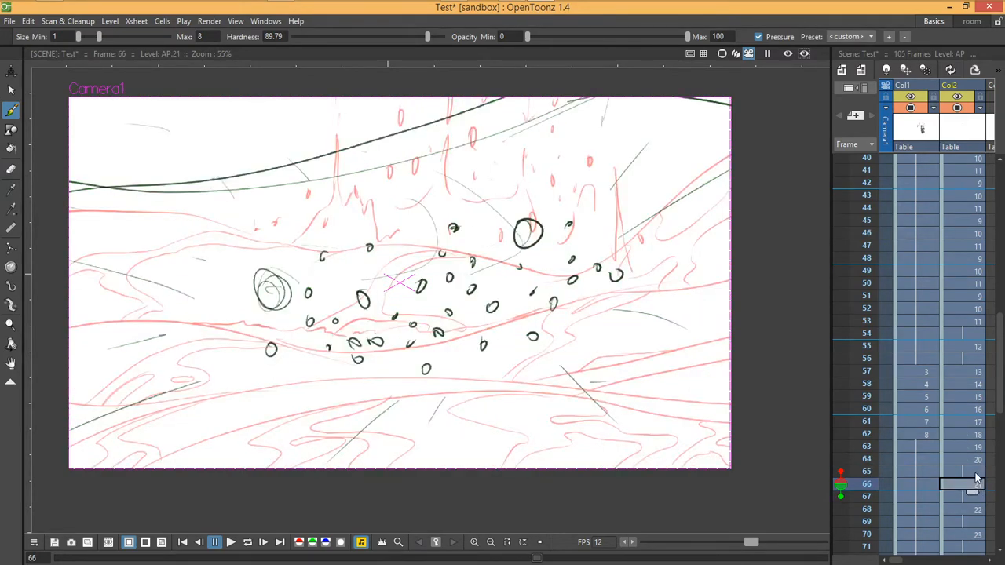
left_click(975, 472)
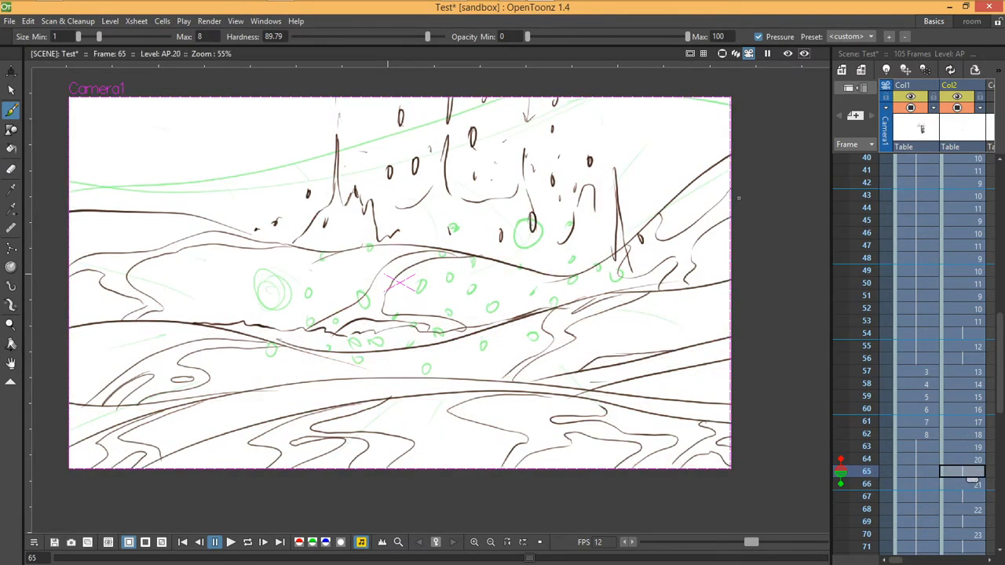
key("alt+d")
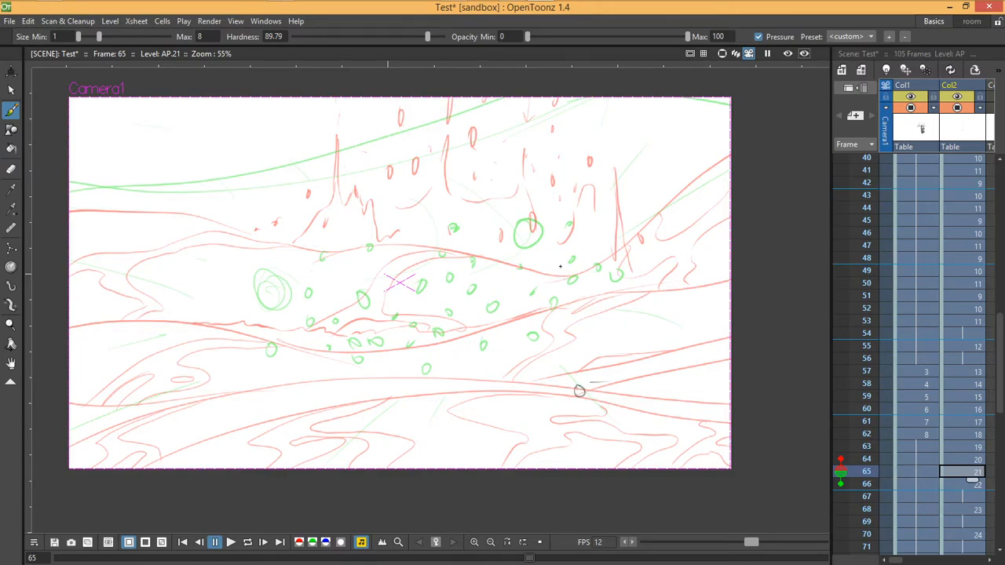
- Draw three long overlapping wave contours across drawing 21 and erase the overshooting left end of the middle one
mouse_move(579, 390)
left_mouse_down()
mouse_move(519, 117)
mouse_move(507, 333)
mouse_move(664, 341)
mouse_move(519, 101)
left_mouse_up()
key("a")
key("b")
mouse_move(733, 352)
left_mouse_down()
mouse_move(588, 318)
mouse_move(417, 331)
mouse_move(115, 312)
mouse_move(66, 288)
left_mouse_up()
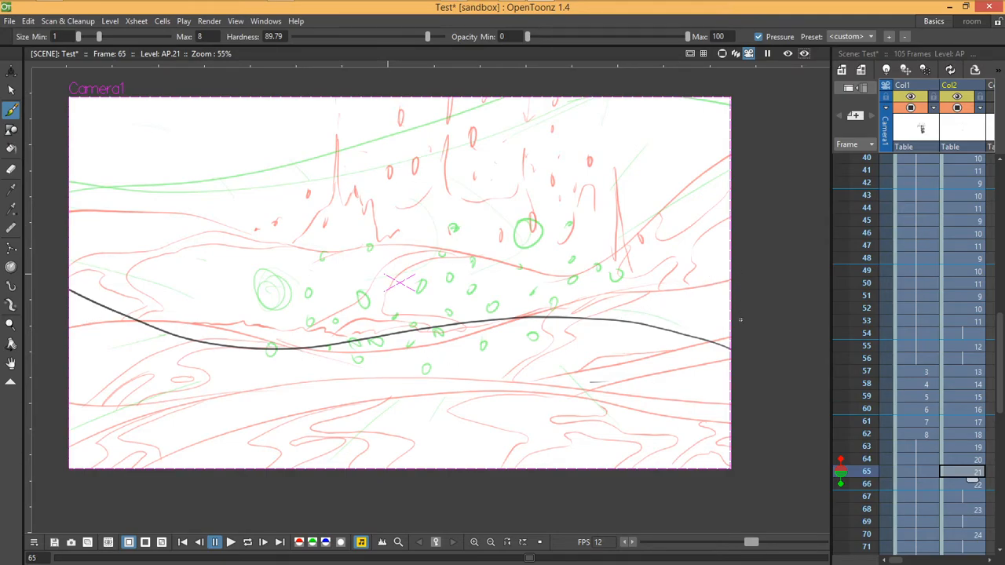
mouse_move(736, 343)
left_mouse_down()
mouse_move(703, 318)
mouse_move(712, 331)
mouse_move(594, 288)
mouse_move(467, 263)
mouse_move(359, 275)
mouse_move(105, 336)
mouse_move(69, 336)
left_mouse_up()
key("a")
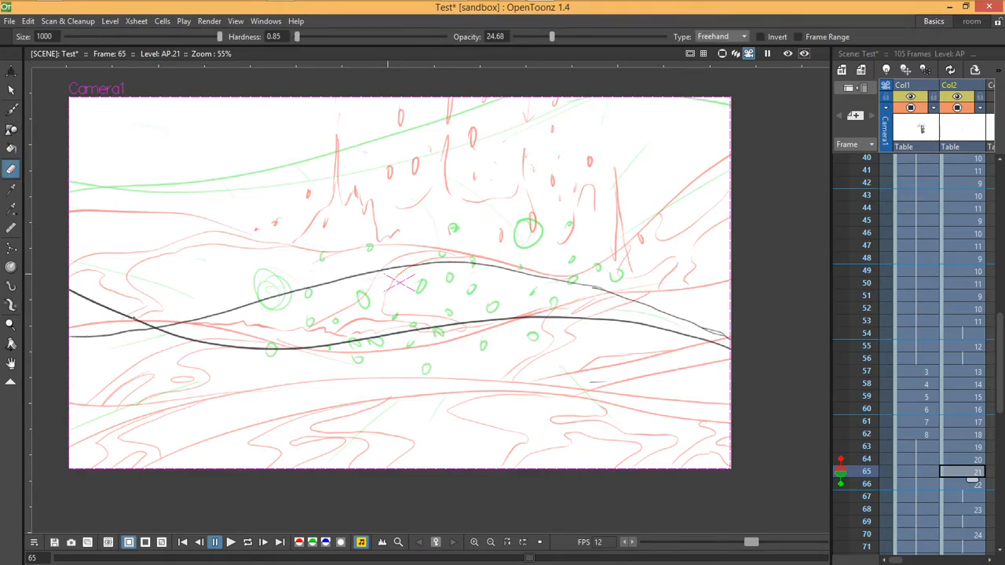
key("b")
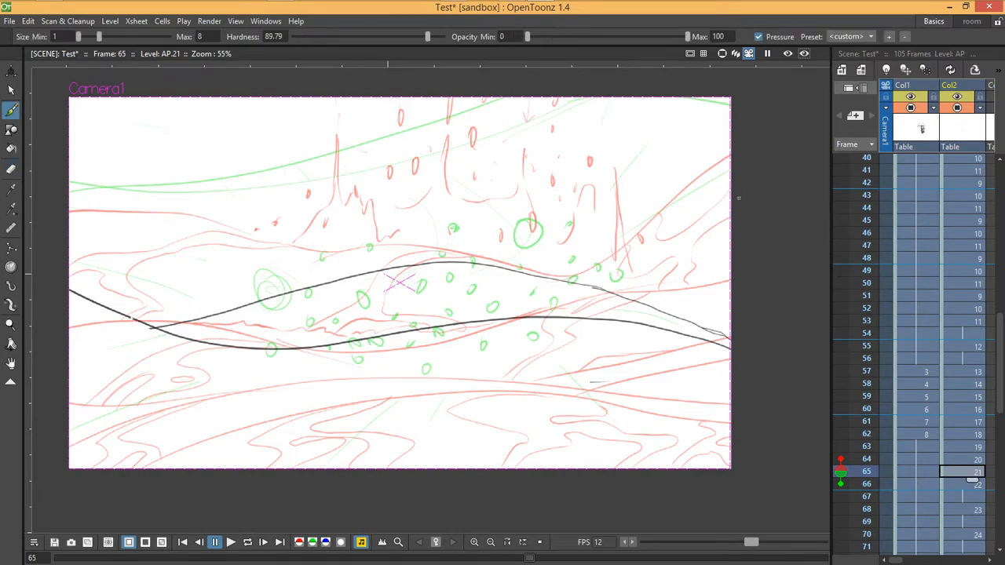
mouse_move(731, 284)
left_mouse_down()
mouse_move(613, 212)
mouse_move(564, 195)
mouse_move(516, 195)
mouse_move(245, 279)
mouse_move(114, 268)
mouse_move(40, 220)
left_mouse_up()
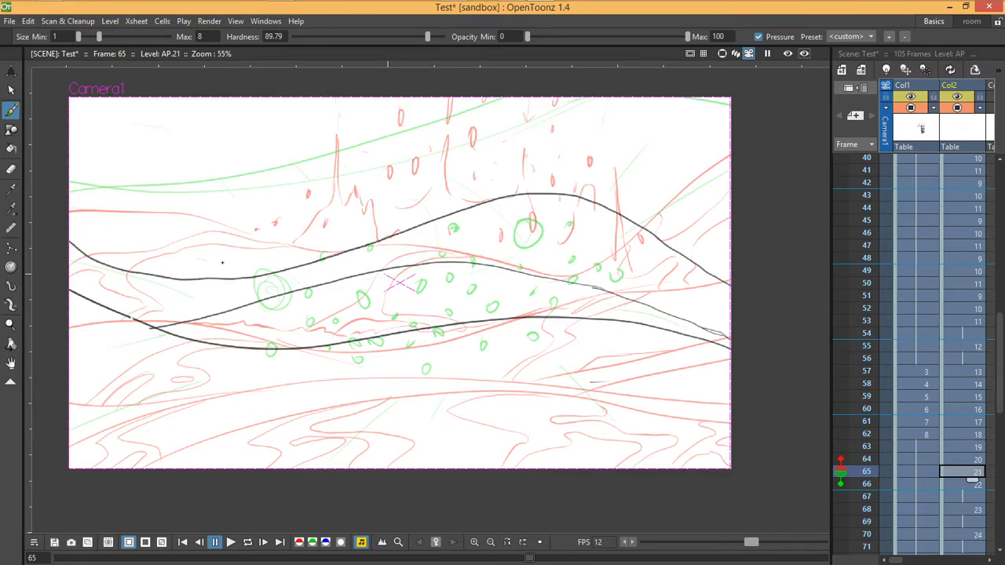
- Draw curved reflection contours inside the upper wave on drawing 21, from the right slope to the left dip
mouse_move(641, 228)
left_mouse_down()
mouse_move(592, 225)
mouse_move(589, 269)
mouse_move(606, 249)
mouse_move(669, 313)
left_mouse_up()
mouse_move(584, 277)
left_mouse_down()
mouse_move(612, 279)
mouse_move(669, 309)
left_mouse_up()
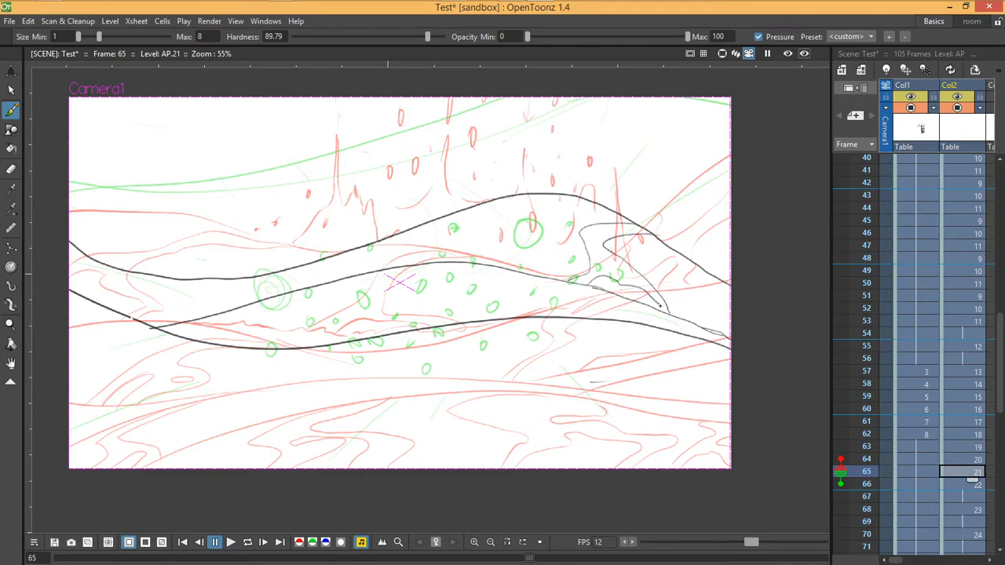
mouse_move(506, 202)
left_mouse_down()
mouse_move(476, 225)
mouse_move(521, 247)
mouse_move(505, 272)
left_mouse_up()
mouse_move(457, 217)
left_mouse_down()
mouse_move(429, 229)
mouse_move(481, 253)
mouse_move(471, 261)
left_mouse_up()
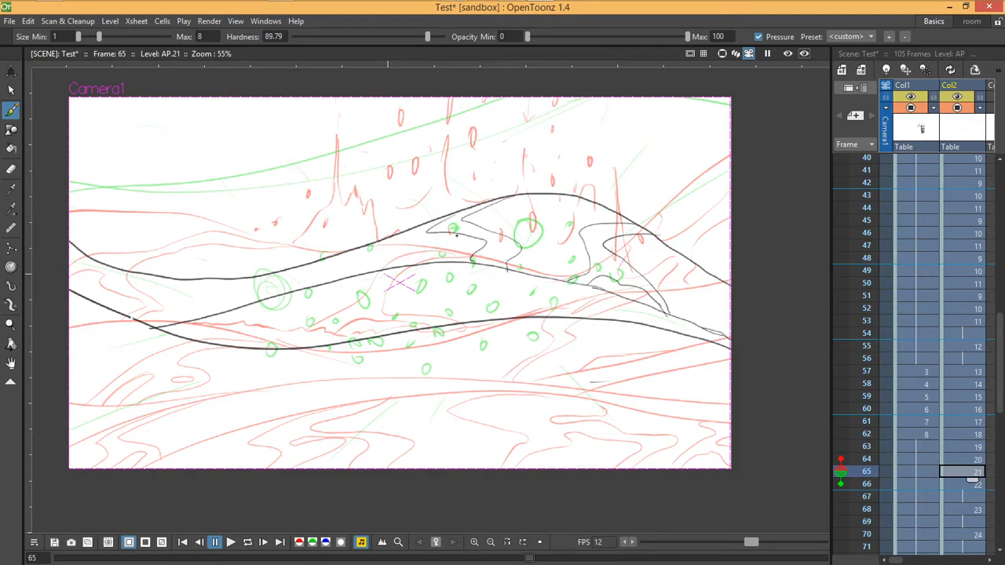
left_click_drag(345, 254, 281, 295)
left_click_drag(316, 261, 264, 303)
mouse_move(155, 275)
left_mouse_down()
mouse_move(208, 312)
mouse_move(141, 282)
mouse_move(135, 293)
mouse_move(159, 306)
mouse_move(150, 322)
mouse_move(207, 318)
left_mouse_up()
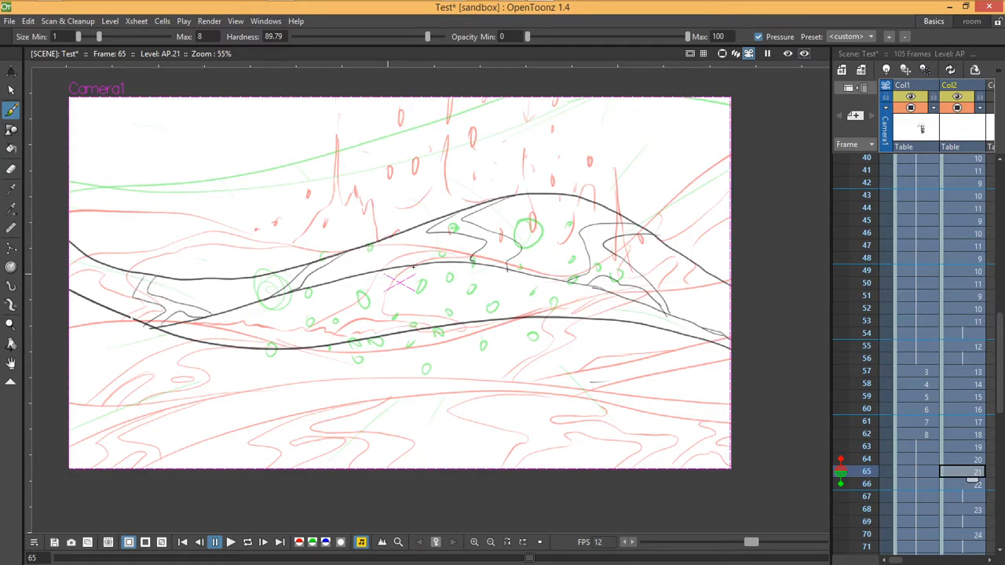
- Draw reflection contours inside the middle wave on drawing 21, between its crest line and the lower wave line
mouse_move(368, 273)
left_mouse_down()
mouse_move(306, 324)
mouse_move(299, 346)
mouse_move(350, 288)
mouse_move(333, 324)
mouse_move(385, 335)
mouse_move(317, 346)
left_mouse_up()
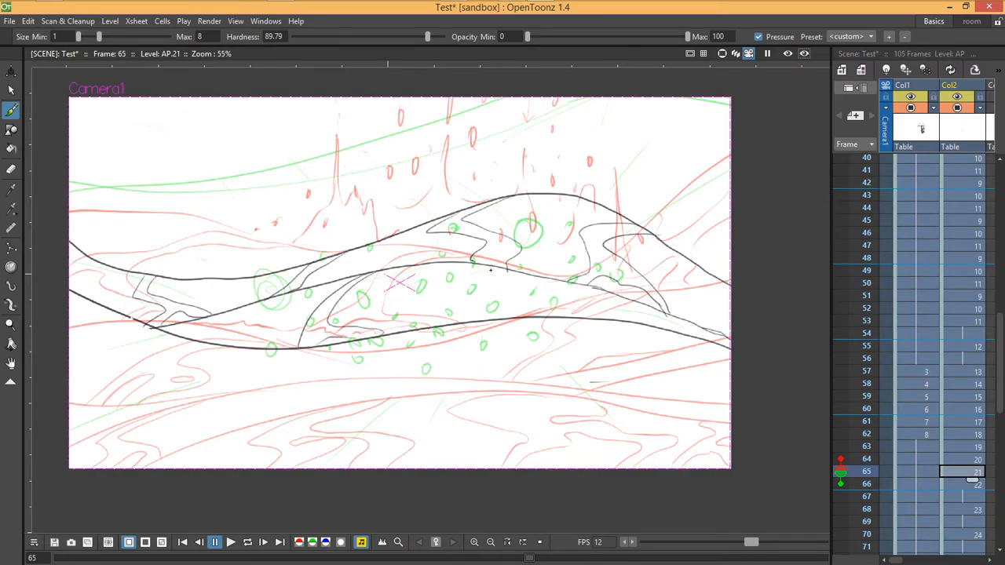
left_click_drag(469, 264, 511, 322)
mouse_move(491, 279)
left_mouse_down()
mouse_move(573, 320)
mouse_move(527, 313)
left_mouse_up()
mouse_move(607, 294)
left_mouse_down()
mouse_move(649, 328)
mouse_move(670, 330)
left_mouse_up()
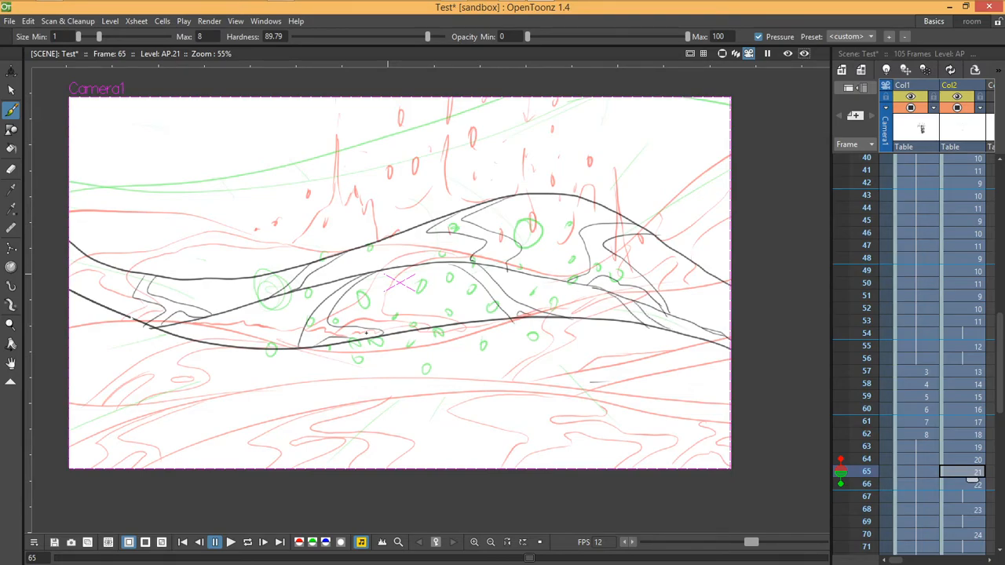
- Fill the foreground of drawing 21 with large winding reflection contours and small ovals, redoing the far-right shape
mouse_move(228, 347)
left_mouse_down()
mouse_move(114, 366)
mouse_move(73, 390)
left_mouse_up()
mouse_move(245, 350)
left_mouse_down()
mouse_move(187, 359)
mouse_move(145, 380)
mouse_move(139, 398)
mouse_move(244, 423)
mouse_move(150, 437)
mouse_move(116, 481)
mouse_move(117, 456)
mouse_move(92, 472)
mouse_move(128, 428)
mouse_move(115, 419)
mouse_move(64, 431)
mouse_move(85, 443)
left_mouse_up()
mouse_move(261, 394)
left_mouse_down()
mouse_move(250, 406)
mouse_move(271, 394)
left_mouse_up()
mouse_move(330, 347)
left_mouse_down()
mouse_move(399, 383)
mouse_move(397, 397)
mouse_move(365, 410)
mouse_move(445, 469)
left_mouse_up()
mouse_move(363, 341)
left_mouse_down()
mouse_move(458, 379)
mouse_move(471, 393)
mouse_move(455, 403)
mouse_move(556, 434)
mouse_move(622, 469)
left_mouse_up()
mouse_move(487, 471)
left_mouse_down()
mouse_move(440, 442)
mouse_move(499, 437)
mouse_move(572, 468)
left_mouse_up()
mouse_move(555, 407)
left_mouse_down()
mouse_move(553, 418)
mouse_move(548, 406)
left_mouse_up()
mouse_move(644, 326)
left_mouse_down()
mouse_move(580, 341)
mouse_move(674, 396)
mouse_move(621, 465)
left_mouse_up()
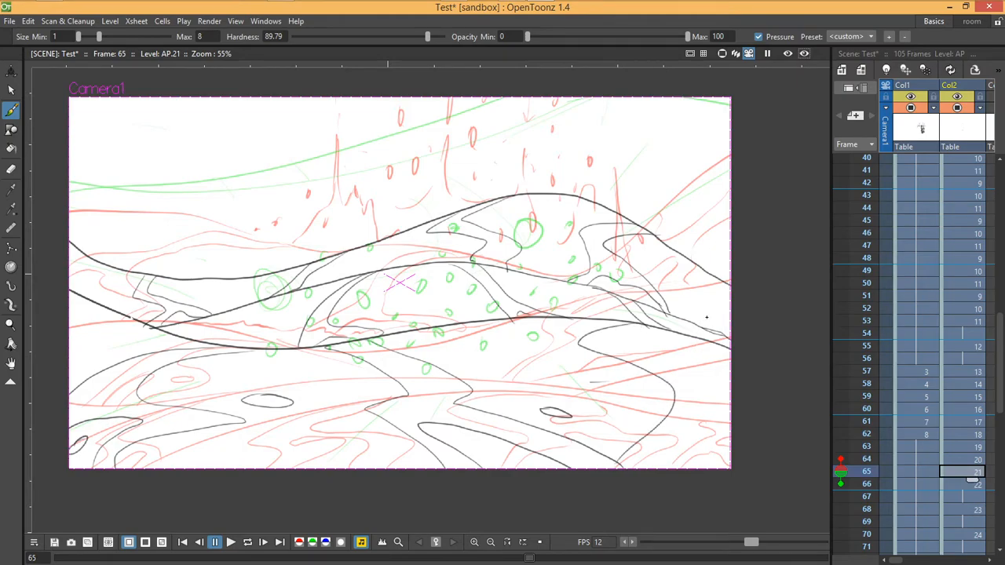
key("ctrl+z")
mouse_move(626, 325)
left_mouse_down()
mouse_move(601, 338)
mouse_move(658, 358)
mouse_move(735, 411)
left_mouse_up()
mouse_move(681, 332)
left_mouse_down()
mouse_move(703, 358)
mouse_move(742, 412)
mouse_move(720, 414)
mouse_move(732, 429)
mouse_move(679, 387)
mouse_move(675, 411)
mouse_move(729, 499)
mouse_move(697, 413)
mouse_move(730, 445)
left_mouse_up()
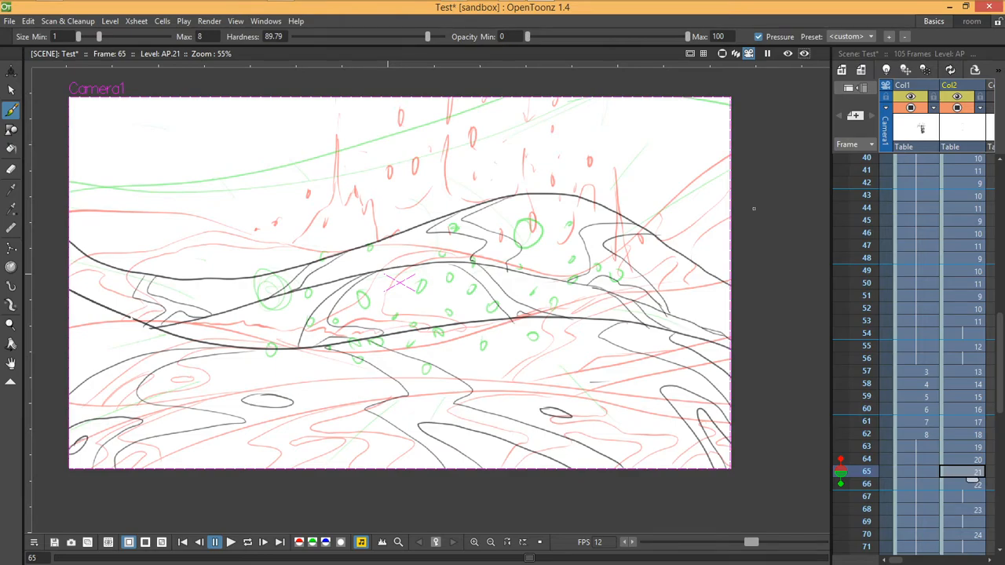
- Scatter small droplets above the slope and crest of the upper wave on drawing 21
mouse_move(329, 234)
left_mouse_down()
mouse_move(326, 242)
mouse_move(384, 230)
left_mouse_up()
left_click_drag(411, 179, 411, 188)
left_click_drag(427, 138, 426, 147)
mouse_move(507, 172)
left_mouse_down()
mouse_move(508, 181)
mouse_move(567, 191)
left_mouse_up()
left_click_drag(345, 242, 344, 248)
- Draw thin distant waves with reflection marks behind the left dip and the right slope of drawing 21
left_click_drag(315, 252, 108, 263)
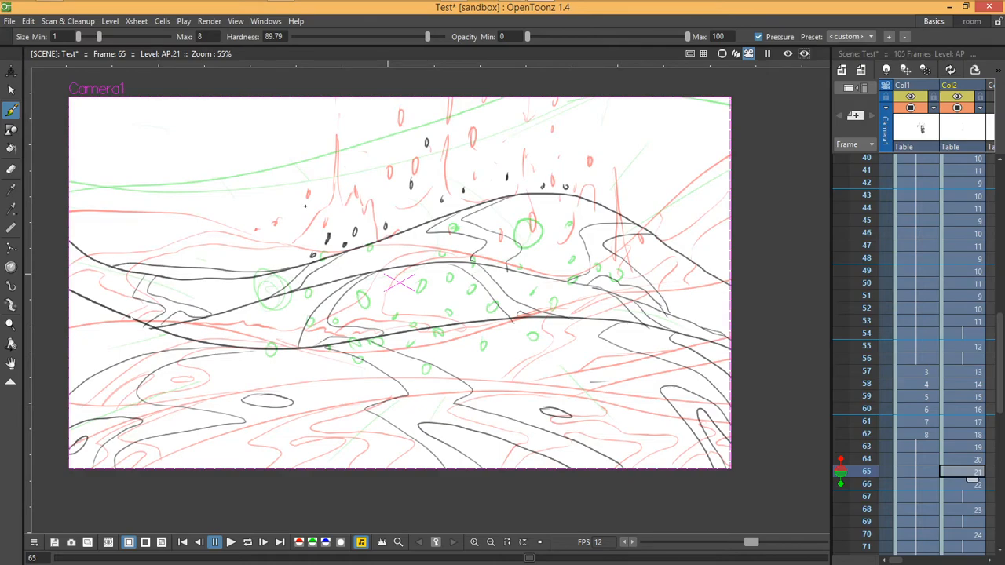
key("ctrl+z")
left_click_drag(281, 271, 90, 257)
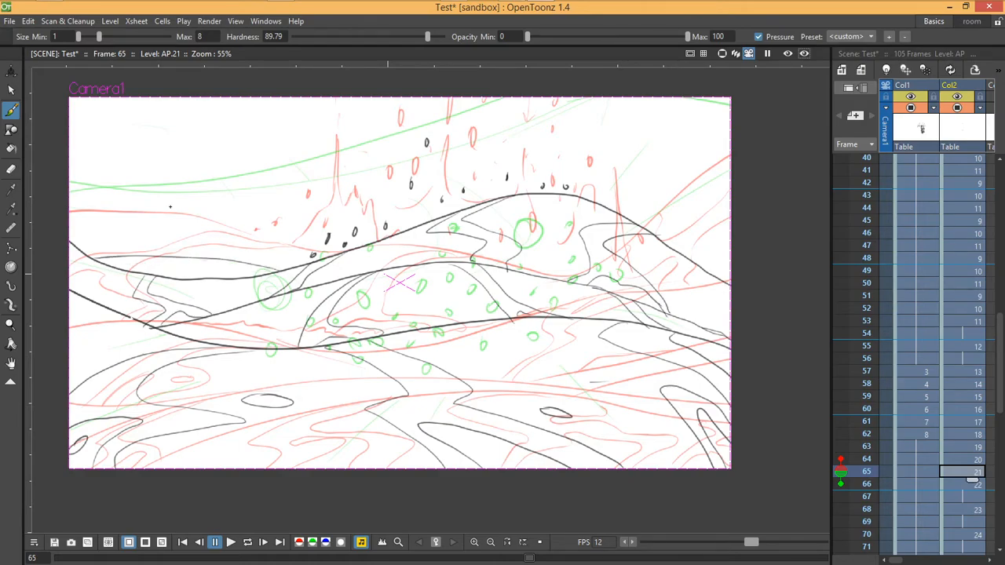
mouse_move(197, 264)
left_mouse_down()
mouse_move(183, 279)
mouse_move(242, 278)
left_mouse_up()
key("ctrl+z")
mouse_move(156, 257)
left_mouse_down()
mouse_move(122, 267)
mouse_move(136, 271)
left_mouse_up()
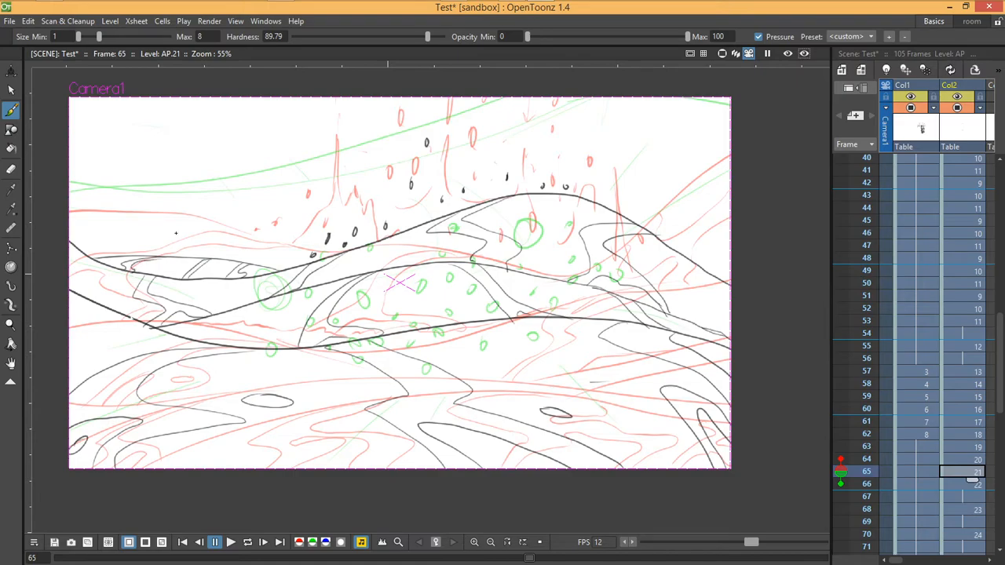
mouse_move(677, 255)
left_mouse_down()
mouse_move(763, 249)
mouse_move(721, 278)
left_mouse_up()
- Add a few isolated droplets over the left and middle waves on drawing 21
left_click_drag(210, 297, 207, 301)
left_click_drag(263, 329, 266, 327)
left_click_drag(434, 302, 436, 307)
- Retrace the upper wave contour on the frame 66 drawing, comparing it with the new wave at frame 65
key("period")
left_click(523, 291)
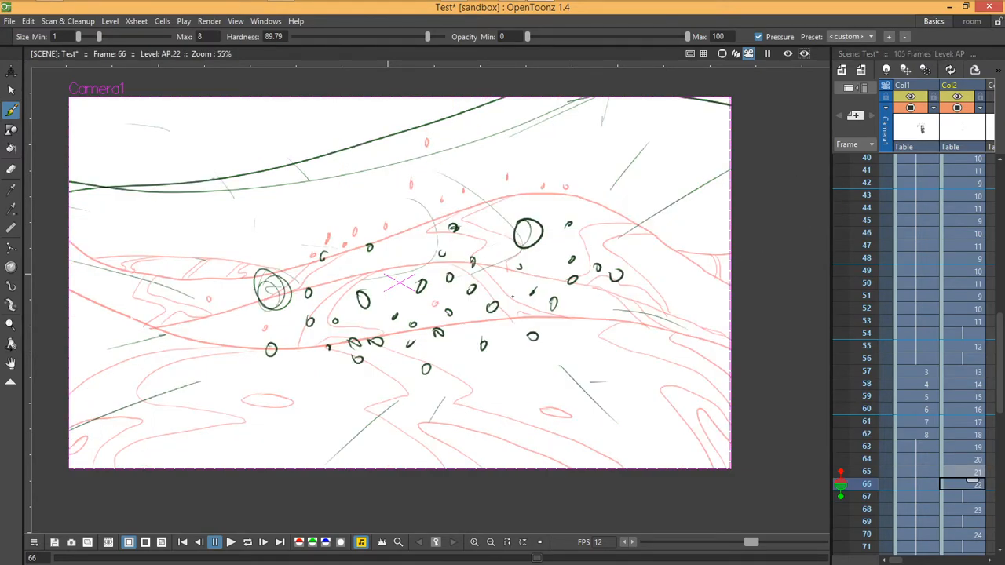
key("comma")
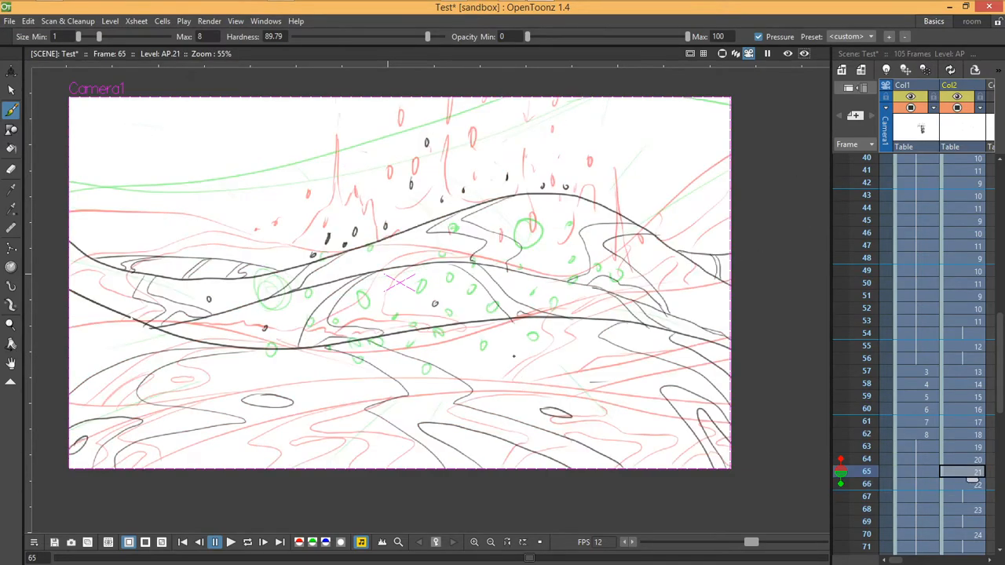
key("period")
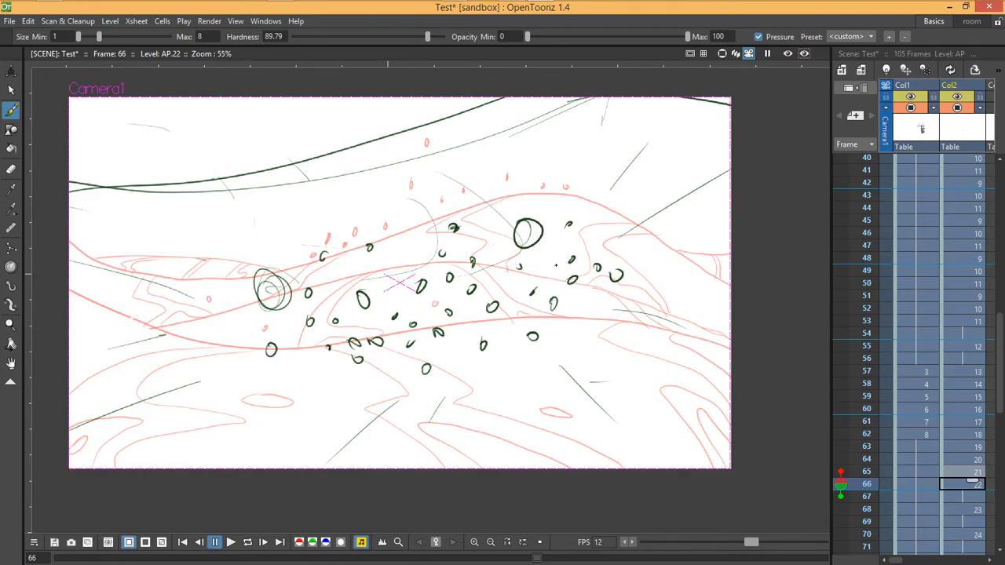
mouse_move(506, 96)
left_mouse_down()
mouse_move(274, 168)
mouse_move(70, 195)
left_mouse_up()
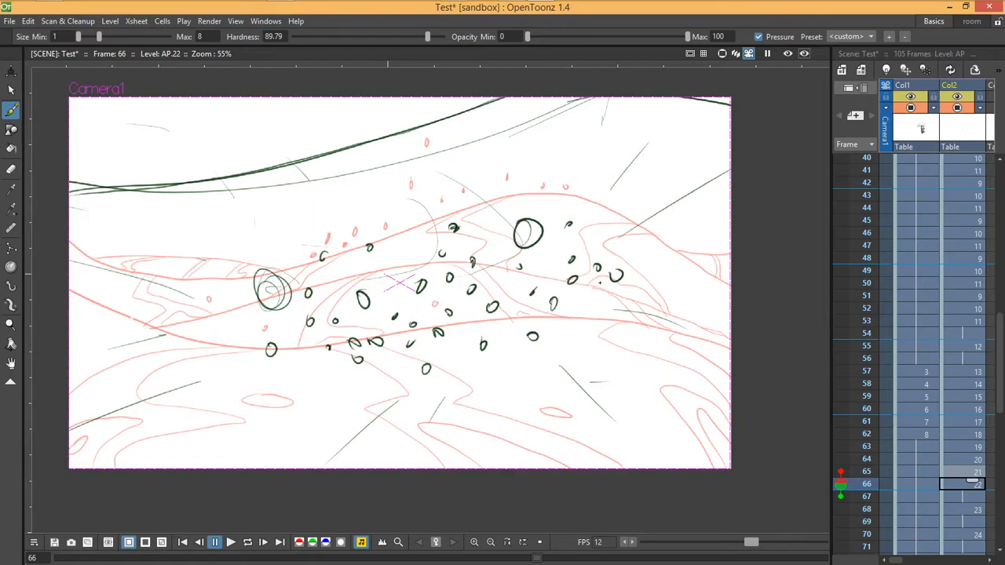
- Step through the drop drawings from frame 68 to 74 and back to 68 to examine how the drops grow
key("period")
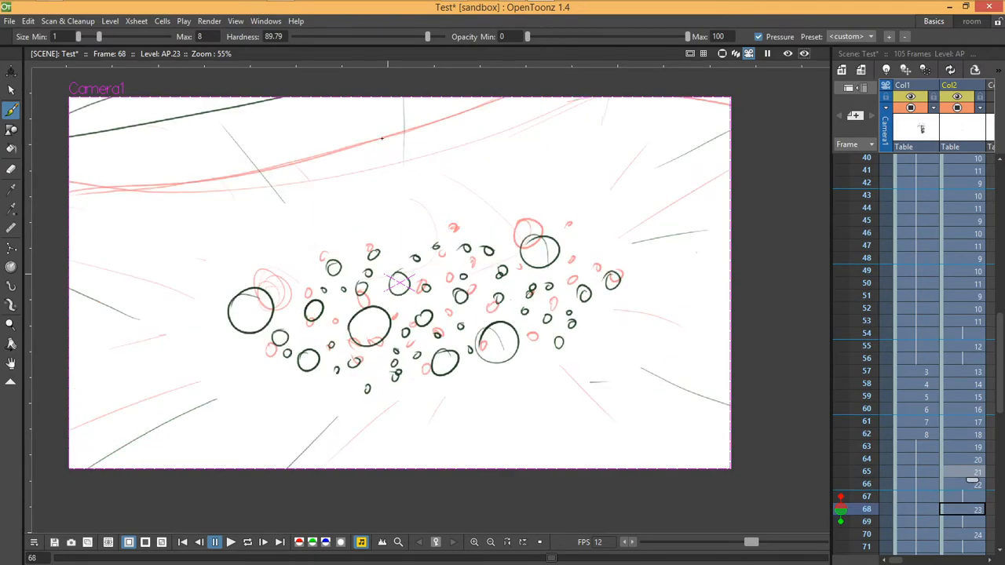
key("Down")
key("Down")
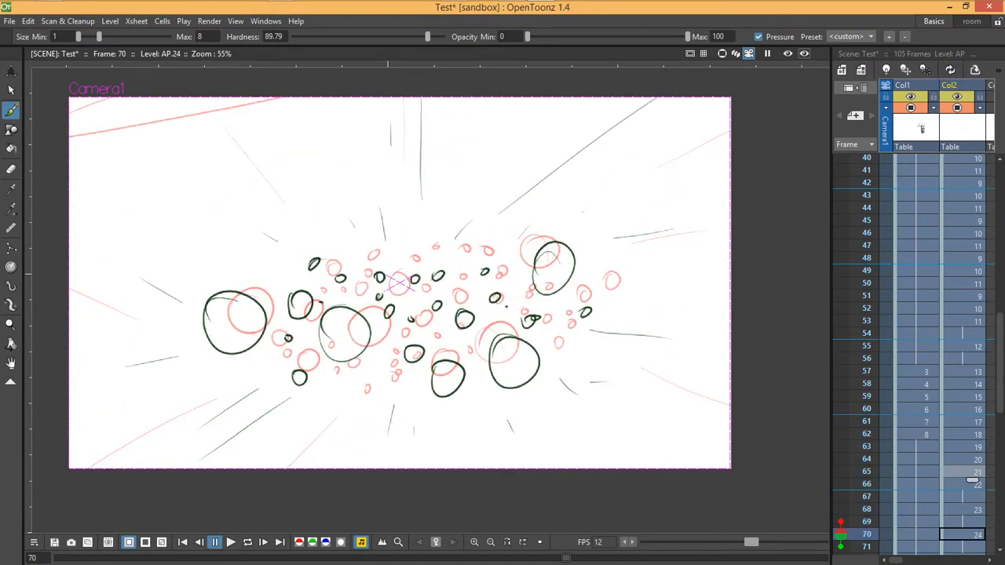
key("Down")
key("Down")
key("Down")
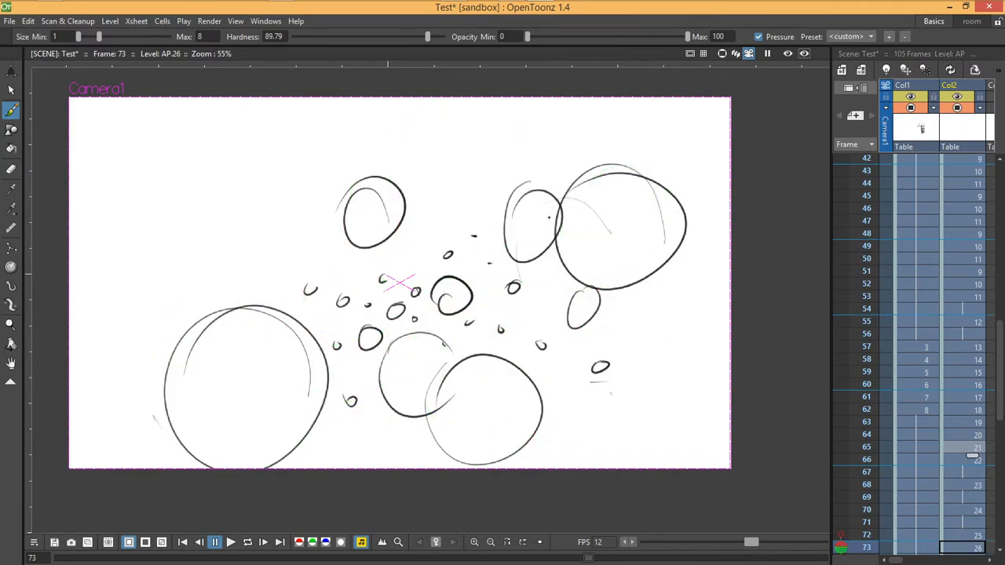
key("Down")
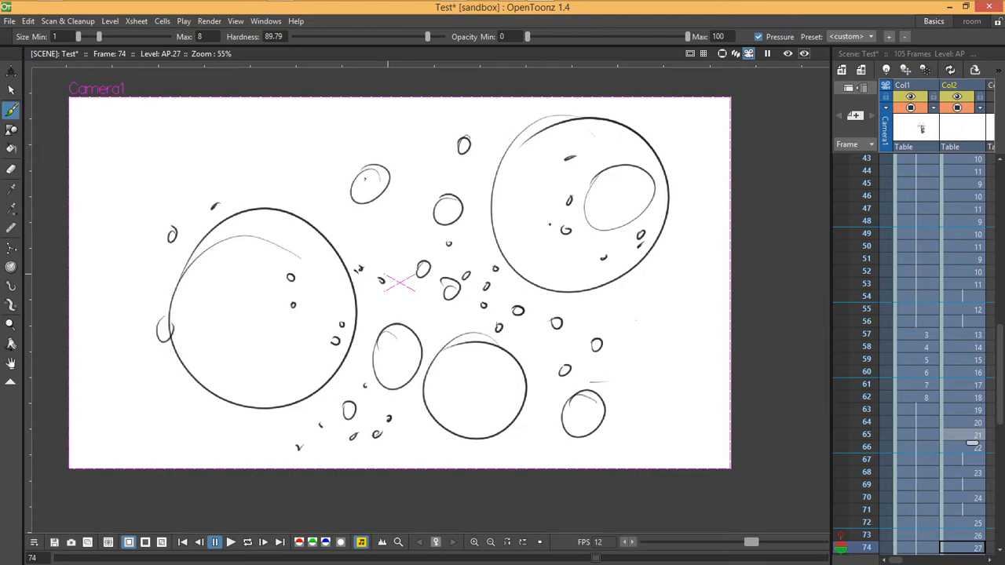
key("Up")
key("Up")
key("Up")
key("Up")
key("Up")
key("Up")
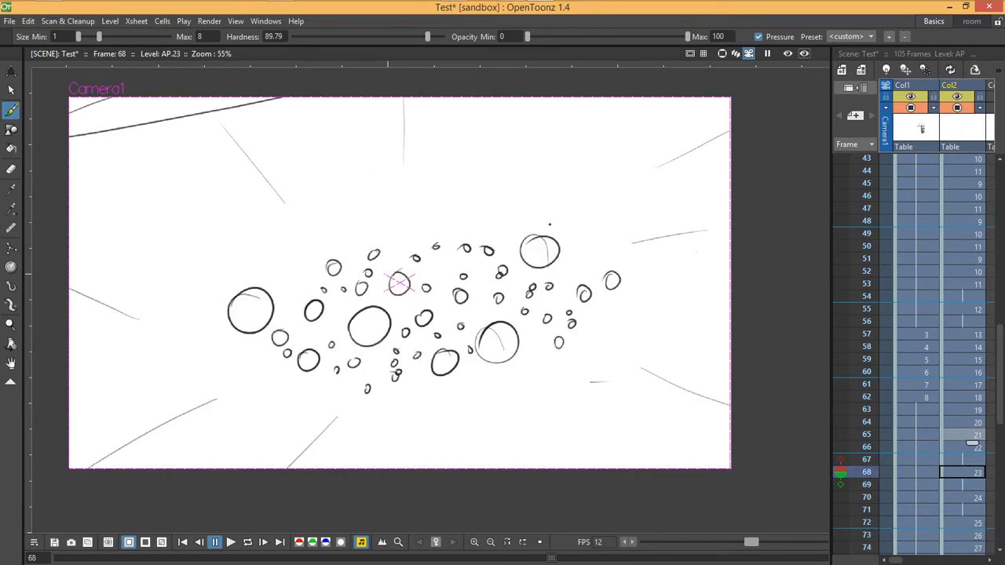
- Step forward through the drop drawings from frame 68 to 76 to examine how the drops grow
key("Down")
key("Down")
key("Down")
key("Down")
key("Down")
key("Down")
key("Down")
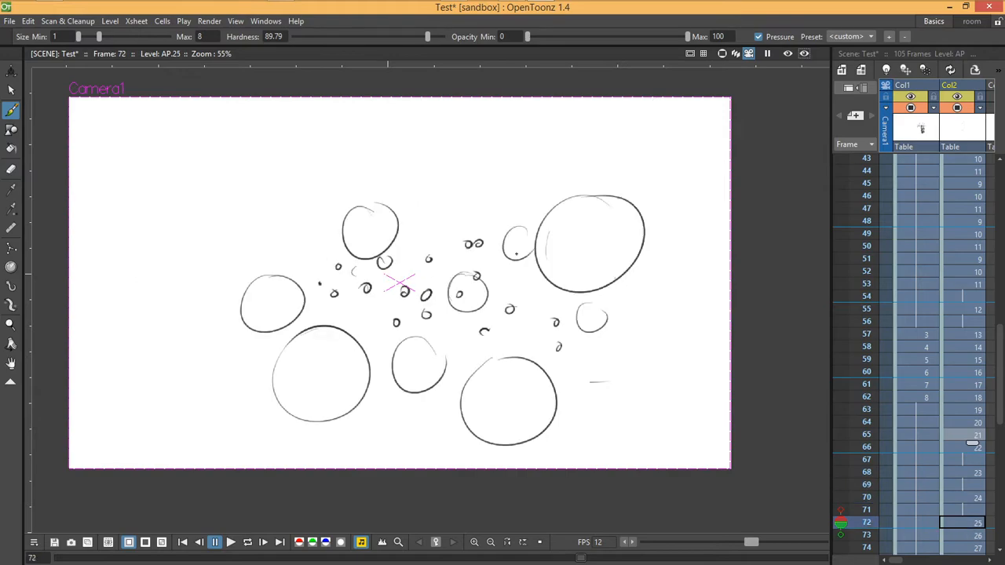
key("Down")
key("Down")
key("Down")
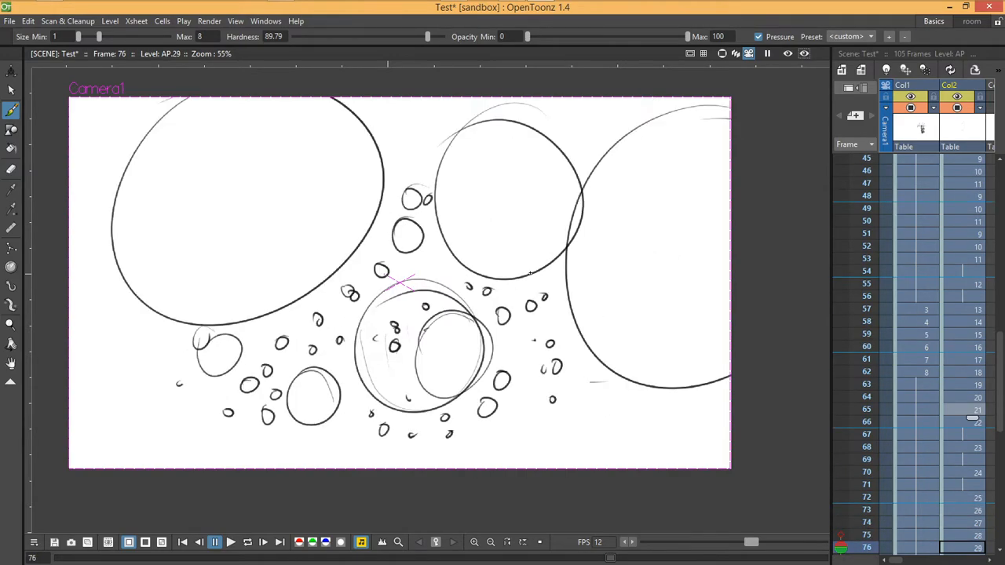
- Flip back and forth through the large-drop drawings up to frame 77 to compare their sizes and positions
key("Up")
key("Up")
key("Up")
key("Up")
key("Up")
key("Up")
key("Down")
key("Down")
key("Down")
key("Down")
key("Down")
key("Up")
key("Up")
key("Up")
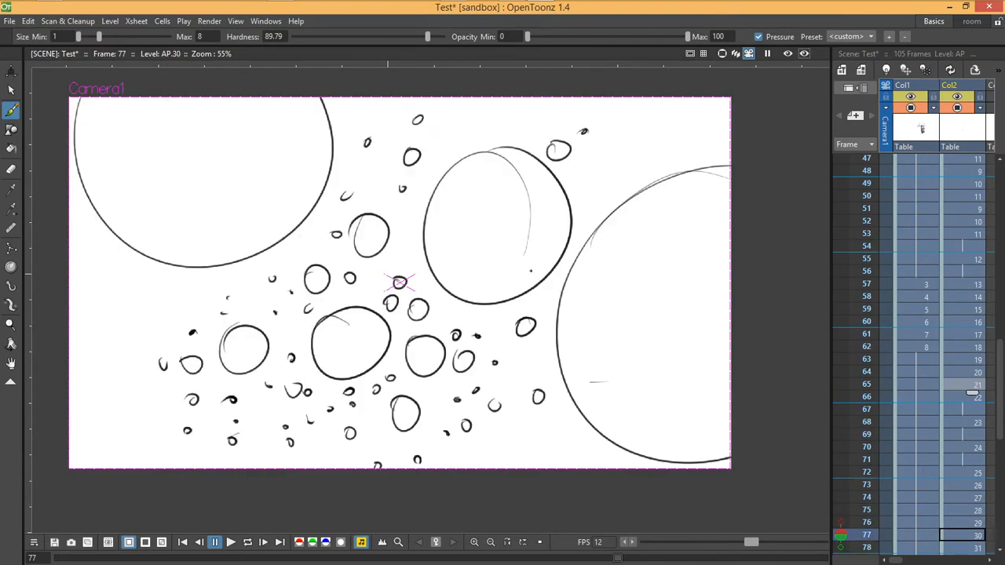
key("Down")
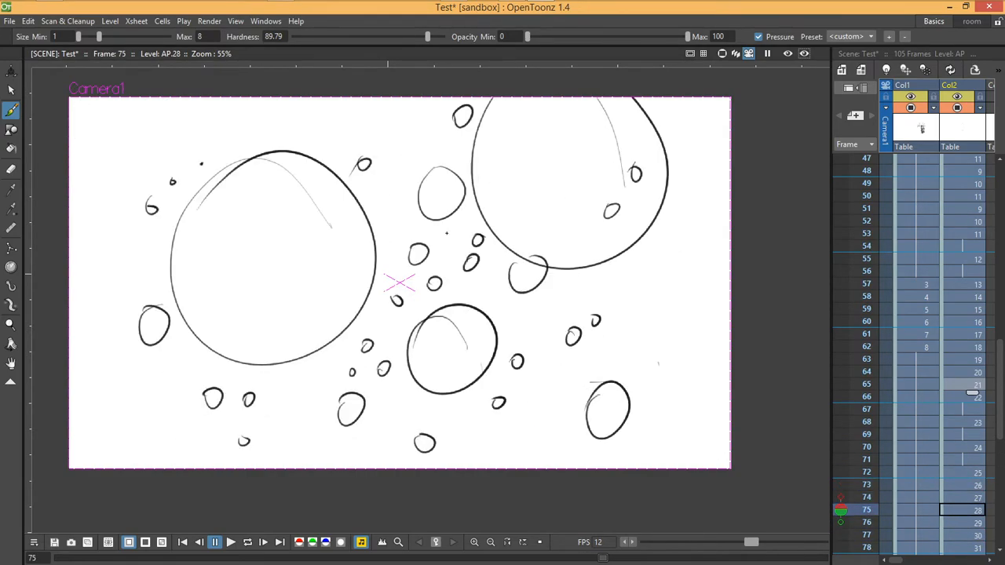
key("Down")
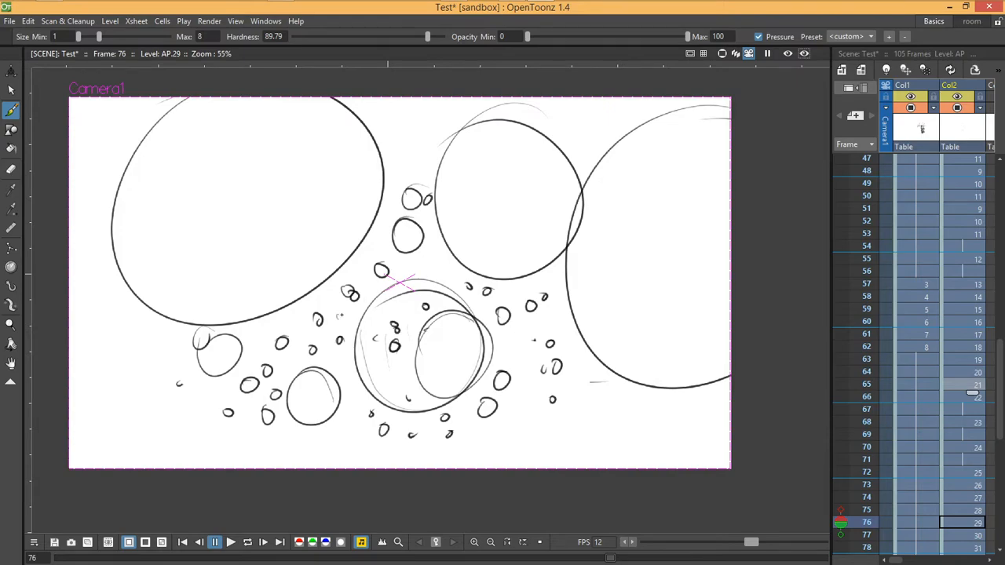
- Add a few tiny droplets around the middle of the frame 76 drawing, between the large drops
left_click_drag(426, 264, 448, 271)
left_click_drag(524, 288, 499, 312)
key("period")
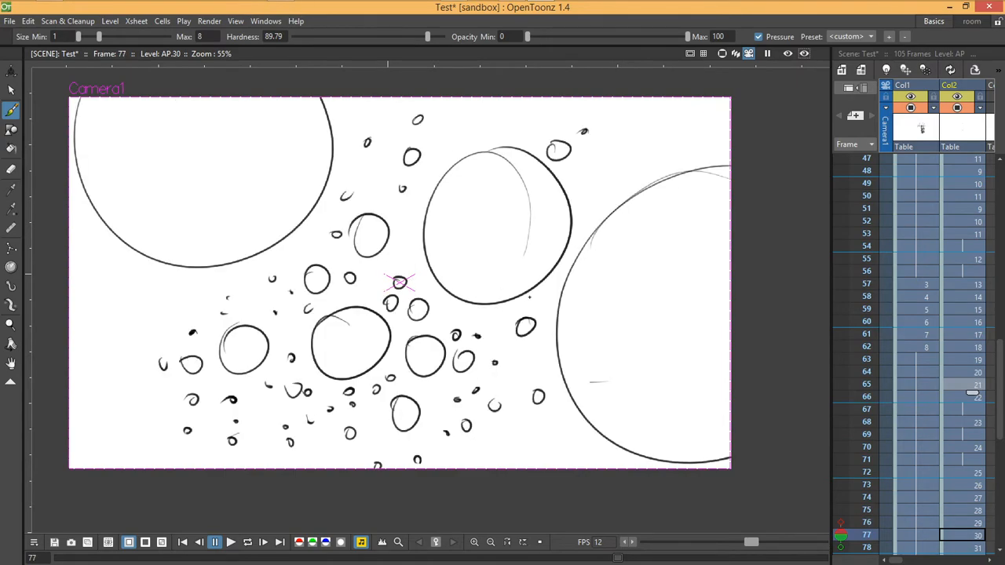
- Step back through the drop drawings from frame 77 to 70 and forward again to frame 74 to review the motion
key("comma")
key("comma")
key("comma")
key("comma")
key("comma")
key("comma")
key("comma")
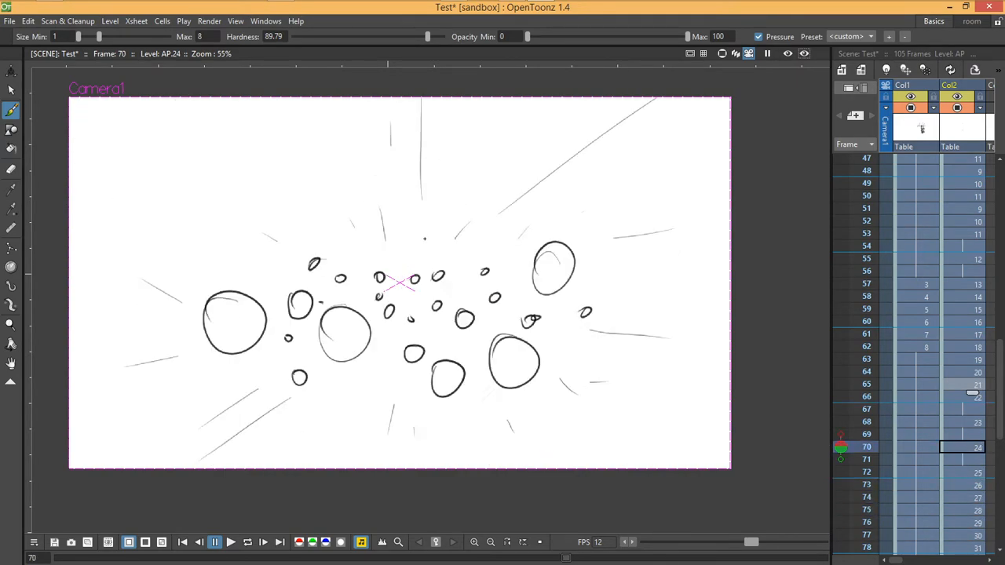
key("period")
key("period")
key("period")
key("period")
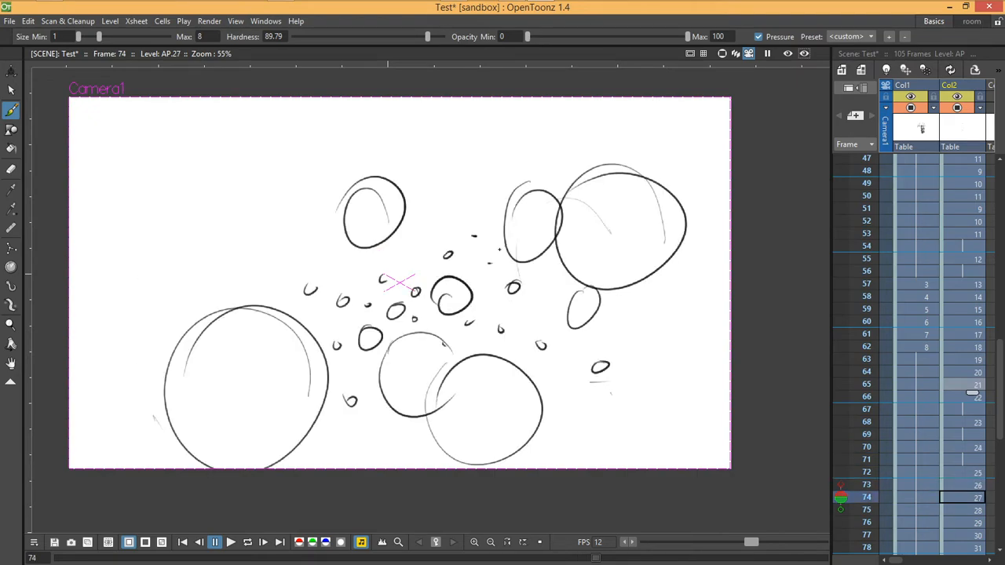
- Add five tiny droplets scattered among the large drops on the frame 74 drawing
left_click_drag(431, 320, 431, 321)
left_click_drag(388, 238, 387, 239)
left_click_drag(359, 355, 360, 354)
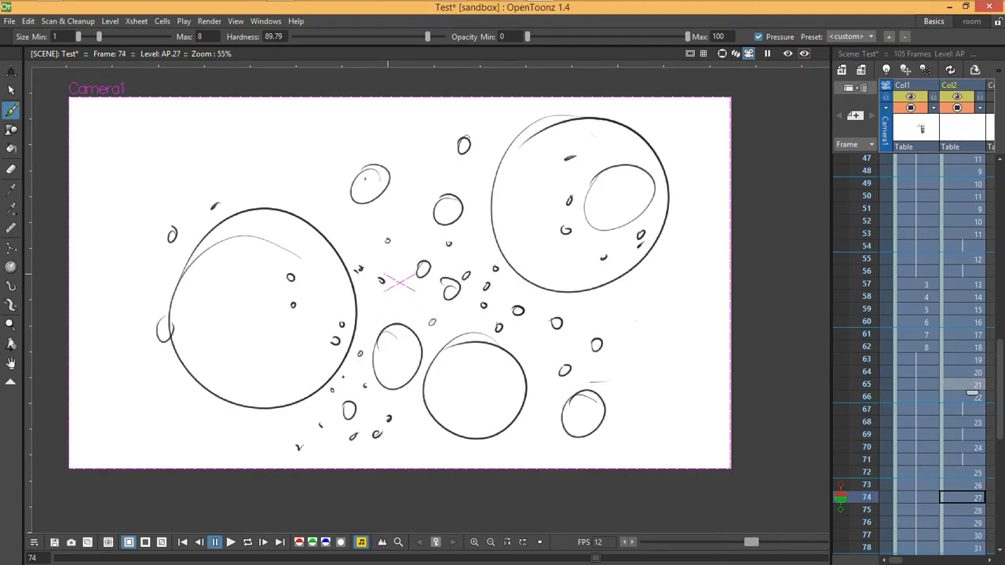
left_click_drag(454, 325, 456, 322)
left_click_drag(548, 296, 548, 298)
key("period")
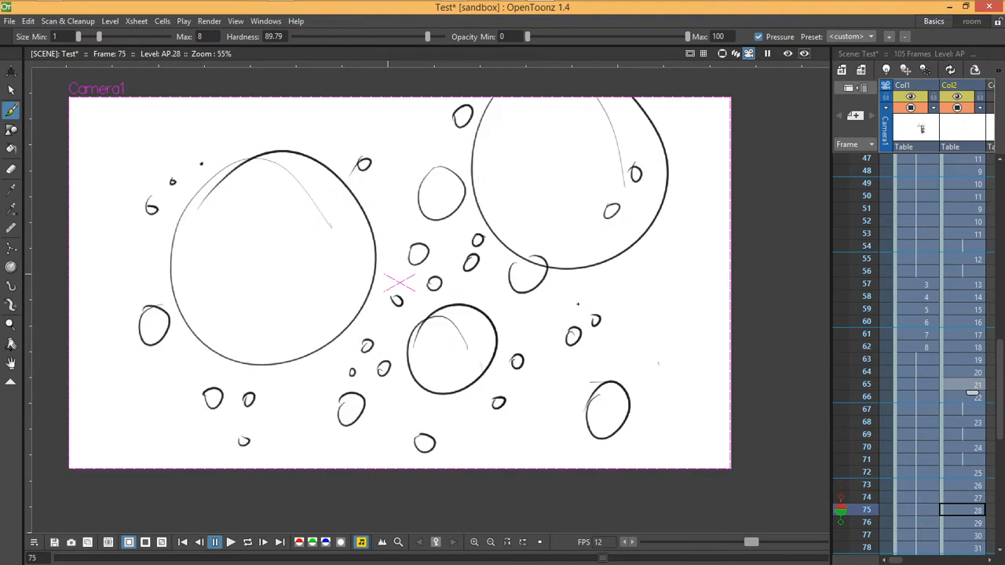
- Draw six medium round drops among the small droplets below the wave line on the frame 78 drawing
key("period")
key("period")
key("period")
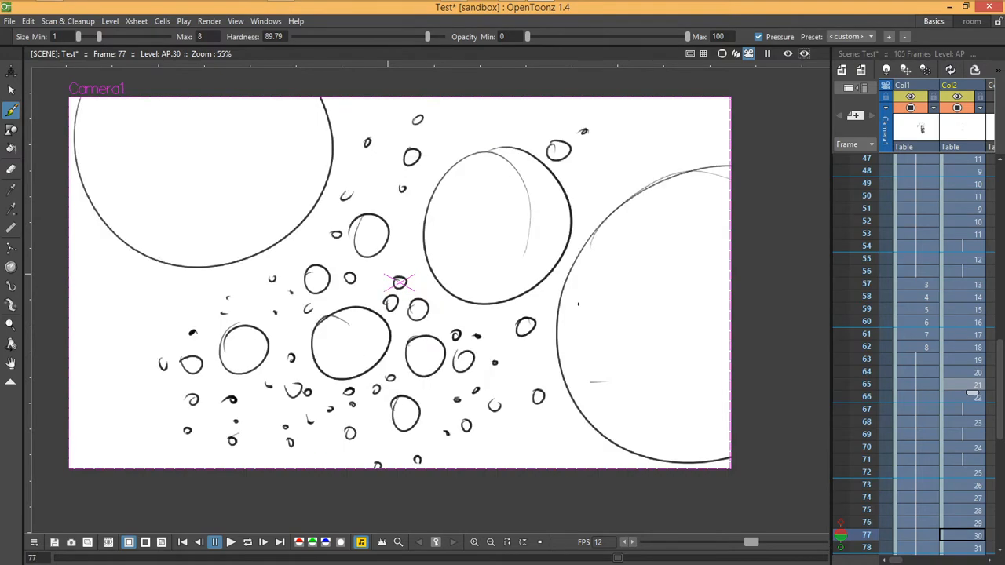
left_click_drag(509, 230, 486, 248)
left_click_drag(338, 275, 333, 277)
left_click_drag(255, 322, 252, 325)
left_click_drag(353, 371, 348, 374)
left_click_drag(465, 395, 463, 396)
left_click_drag(561, 348, 552, 351)
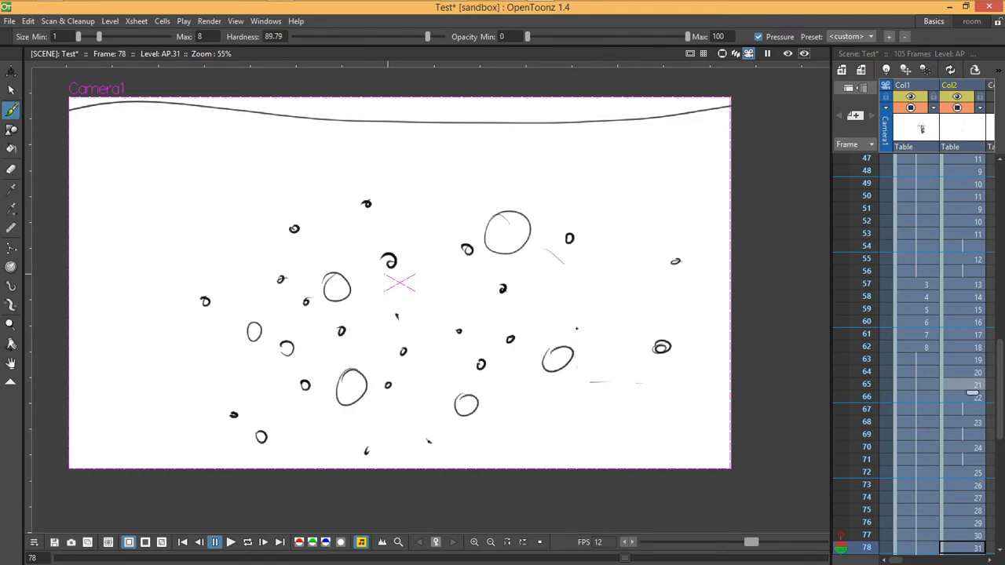
- Scatter several tiny droplets around the centre of the frame 79 drawing
key("period")
left_click_drag(411, 322, 414, 323)
left_click_drag(466, 291, 463, 295)
left_click_drag(490, 273, 489, 277)
left_click_drag(446, 244, 404, 257)
left_click_drag(337, 251, 335, 256)
left_click_drag(332, 300, 331, 305)
left_click_drag(316, 332, 318, 338)
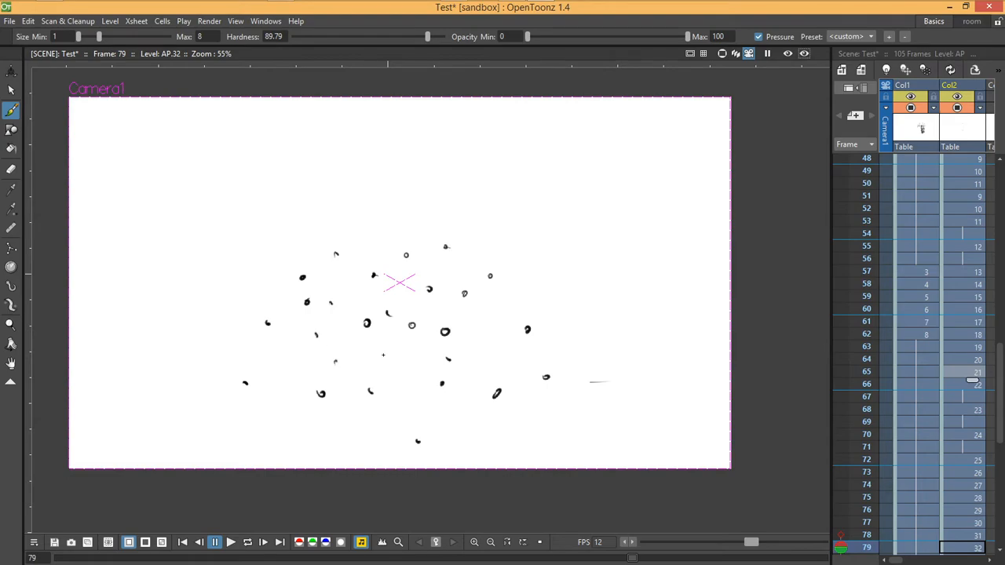
- Return to the frame 72 drawing and show its previous and next drawings as onion skin
key("comma")
key("comma")
key("comma")
key("comma")
key("comma")
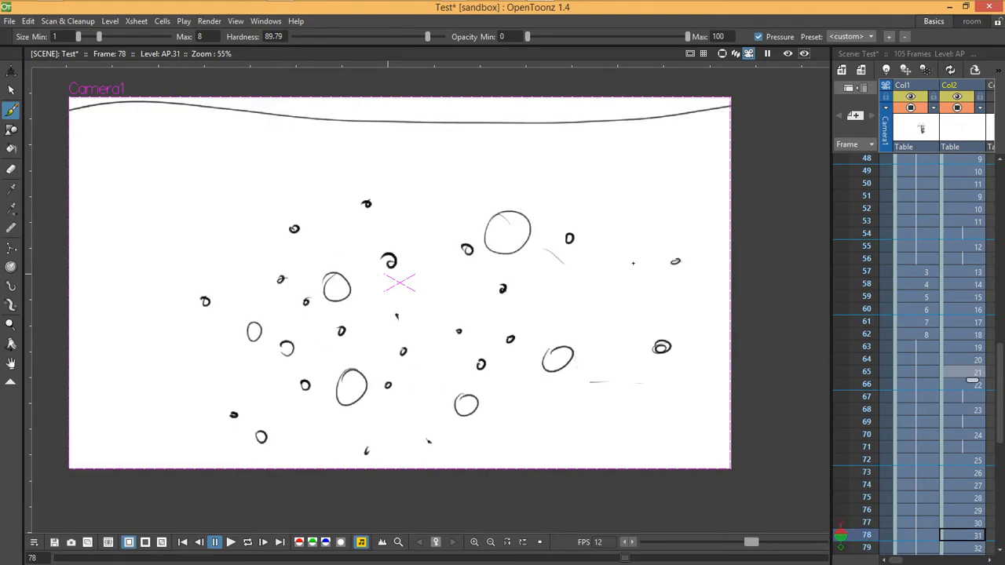
key("comma")
key("comma")
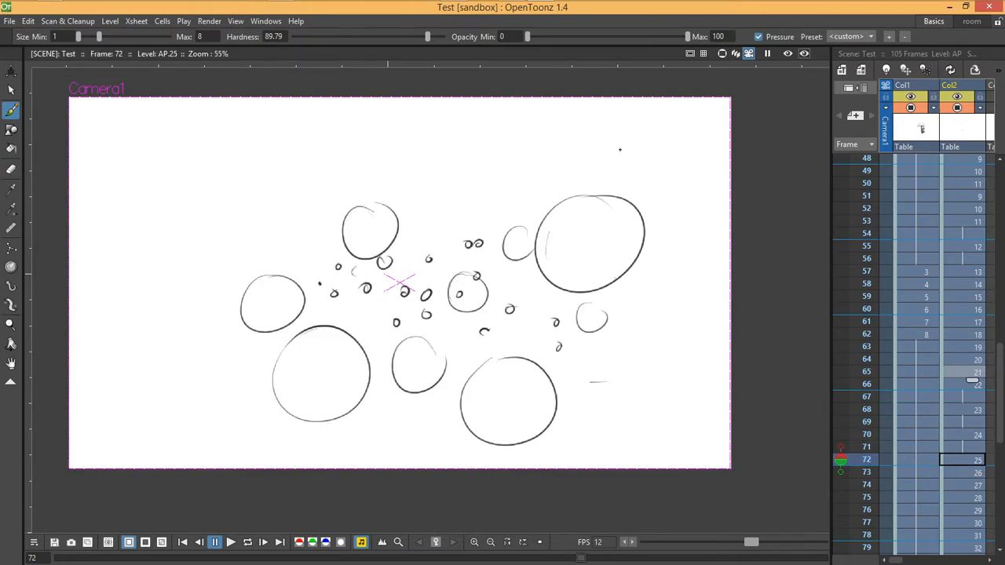
double_click(841, 462)
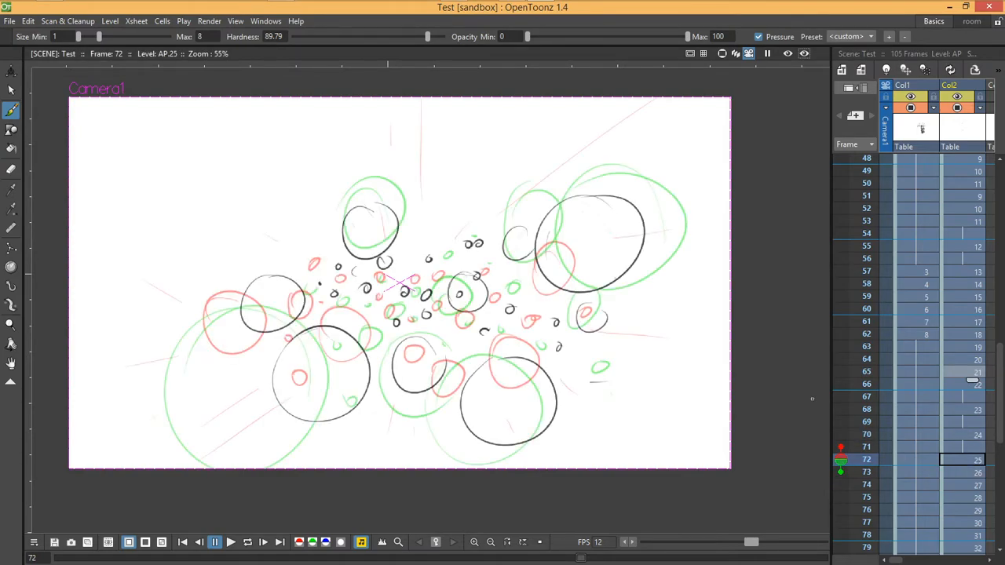
- Draw five long wavy streaks radiating from the drop cluster to the canvas edges on the frame 72 drawing
left_click_drag(485, 215, 674, 98)
left_click_drag(611, 346, 730, 393)
left_click_drag(375, 407, 292, 469)
left_click_drag(257, 360, 69, 344)
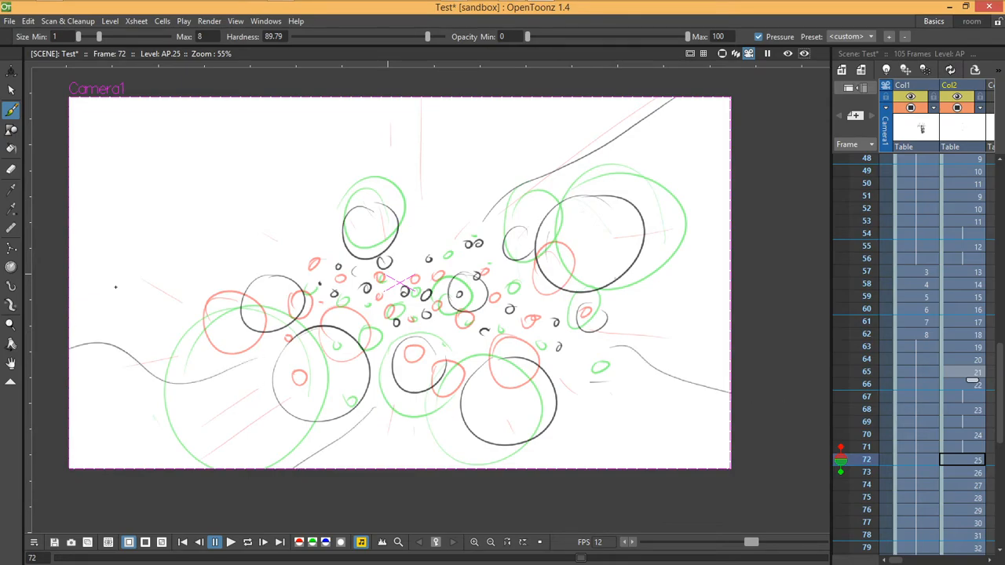
left_click_drag(303, 221, 143, 99)
- Draw four wavy streaks radiating outward to the canvas edges on the frame 73 drawing, following the onion-skinned streaks
key(".")
mouse_move(477, 211)
left_mouse_down()
mouse_move(527, 167)
mouse_move(694, 96)
left_mouse_up()
left_click_drag(606, 364, 732, 369)
left_click_drag(164, 359, 69, 371)
left_click_drag(275, 201, 135, 97)
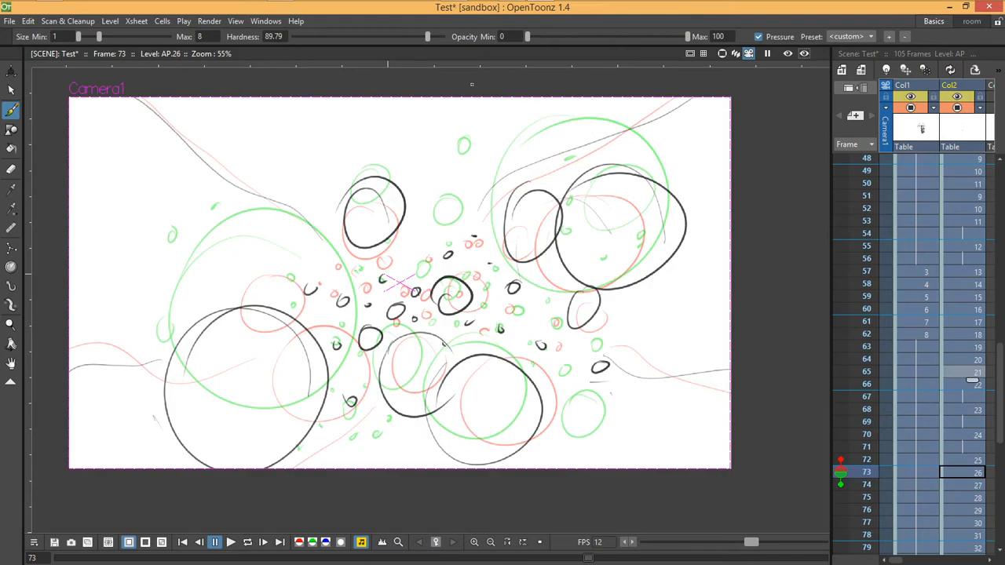
- Draw four outward streaks toward the canvas corners and upper edge on the frame 74 drawing
key(".")
left_click_drag(485, 163, 534, 96)
mouse_move(259, 180)
left_mouse_down()
mouse_move(211, 140)
mouse_move(201, 97)
left_mouse_up()
mouse_move(157, 387)
left_mouse_down()
mouse_move(110, 406)
mouse_move(67, 450)
left_mouse_up()
mouse_move(640, 387)
left_mouse_down()
mouse_move(680, 399)
mouse_move(732, 444)
left_mouse_up()
- Draw five shorter radiating streaks around the large drops on the frame 75 drawing
key(".")
mouse_move(635, 337)
left_mouse_down()
mouse_move(685, 354)
mouse_move(730, 406)
left_mouse_up()
mouse_move(633, 355)
left_mouse_down()
mouse_move(687, 386)
mouse_move(657, 394)
left_mouse_up()
left_click_drag(175, 375, 100, 422)
left_click_drag(237, 150, 175, 122)
left_click_drag(421, 152, 422, 125)
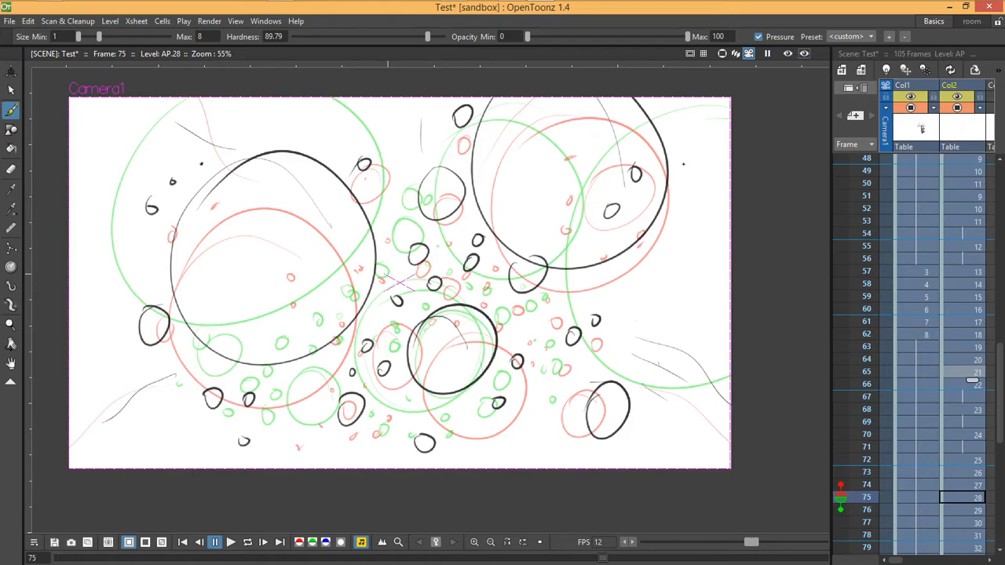
- Draw three outward streaks at the upper right, lower left and left of the frame 77 drawing
key(".")
key(".")
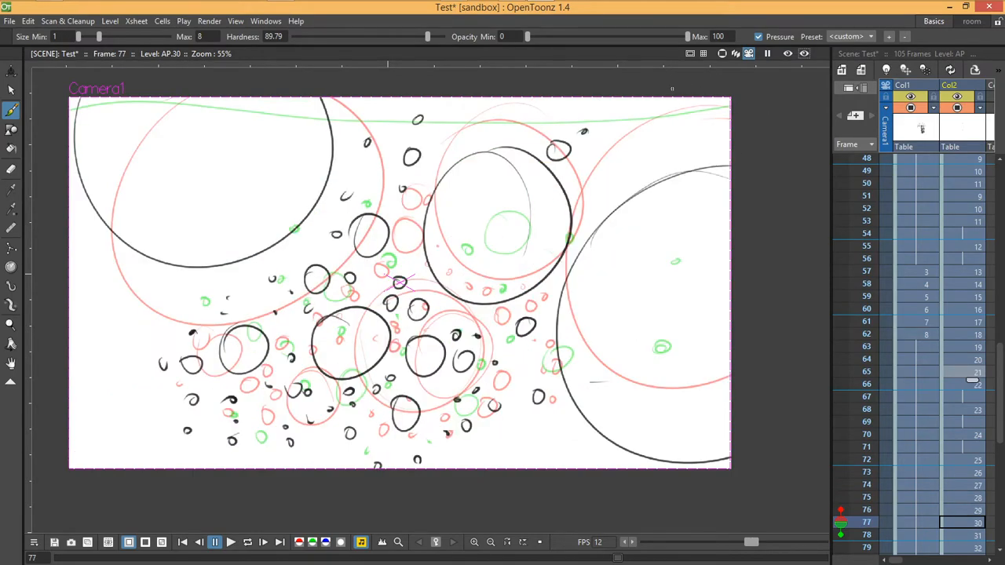
left_click_drag(608, 167, 706, 97)
left_click_drag(141, 405, 69, 448)
left_click_drag(111, 318, 154, 319)
- Draw four radiating streaks at the lower right, upper right and left of the frame 78 drawing
key(".")
left_click_drag(539, 411, 602, 466)
left_click_drag(538, 391, 627, 425)
left_click_drag(607, 205, 673, 166)
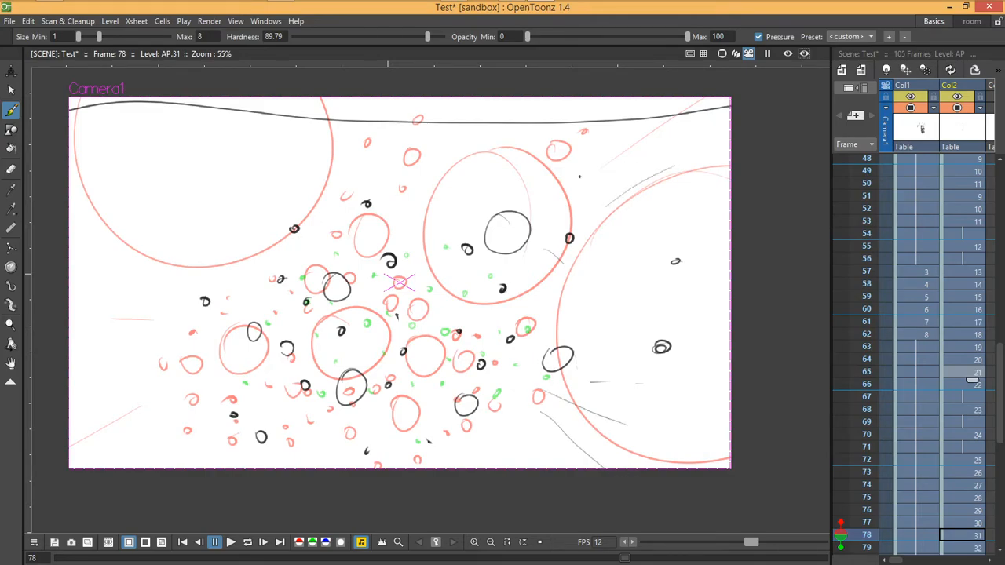
left_click_drag(110, 278, 72, 271)
- Draw eight short radiating streaks all around the droplet cluster on the frame 79 drawing
key(".")
left_click_drag(542, 275, 575, 255)
left_click_drag(731, 164, 682, 181)
left_click_drag(516, 395, 534, 406)
left_click_drag(607, 438, 660, 468)
left_click_drag(201, 311, 147, 295)
left_click_drag(217, 364, 138, 400)
left_click_drag(418, 207, 424, 153)
left_click_drag(277, 191, 313, 221)
- Draw curved radiating streaks around the centre and scatter extra small droplets on the frame 80 drawing
key("period")
left_click_drag(498, 248, 589, 222)
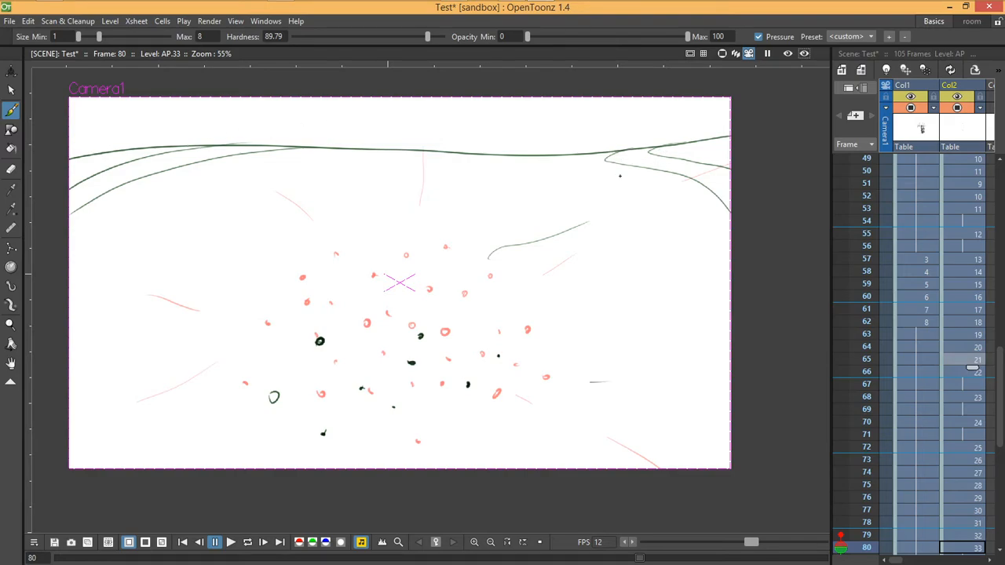
left_click_drag(416, 319, 413, 316)
left_click_drag(445, 313, 443, 314)
mouse_move(379, 349)
left_mouse_down()
mouse_move(390, 325)
mouse_move(355, 310)
left_mouse_up()
left_click_drag(564, 336, 685, 355)
left_click_drag(518, 420, 531, 435)
left_click_drag(274, 359, 214, 388)
left_click_drag(279, 277, 256, 267)
left_click_drag(319, 228, 320, 229)
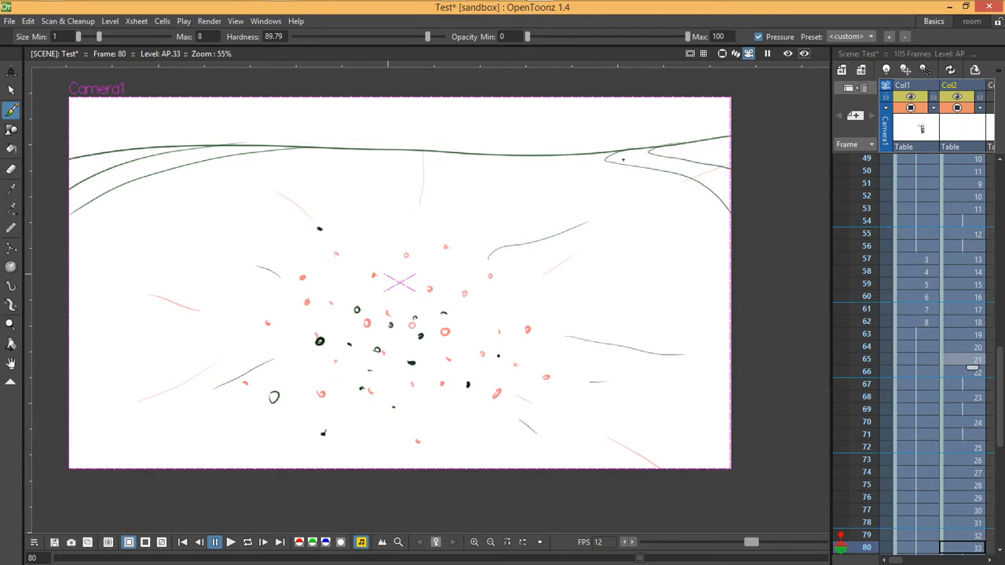
- Darken the ripple at the hand's base and add small elongated contours on the wave slopes of the frame 82 drawing
key("Down")
key("Down")
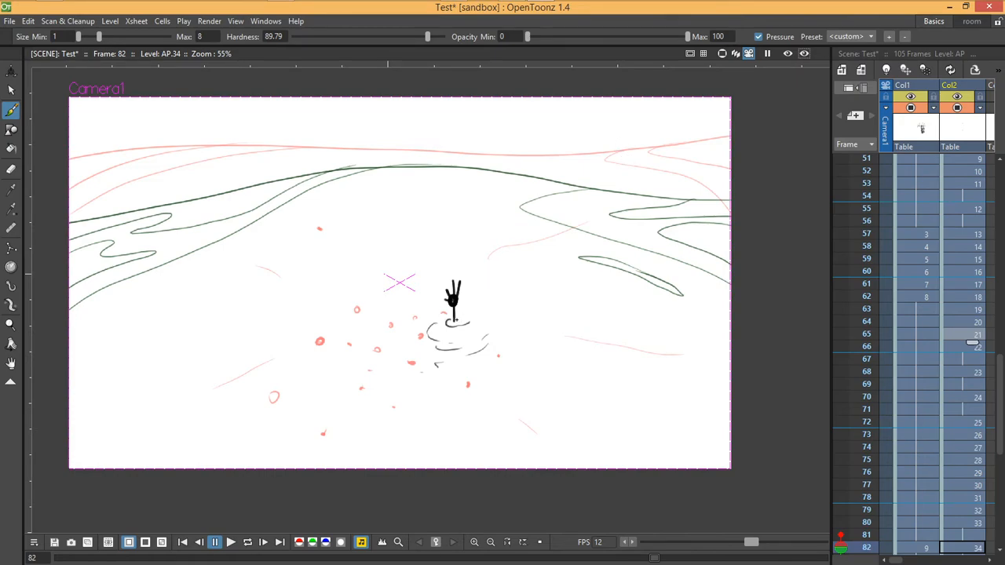
mouse_move(448, 321)
left_mouse_down()
mouse_move(470, 322)
mouse_move(431, 339)
left_mouse_up()
mouse_move(705, 318)
left_mouse_down()
mouse_move(712, 325)
mouse_move(704, 317)
left_mouse_up()
left_click_drag(186, 271, 195, 262)
- Add two small oval contours on the left inner slope of the wave on the frame 84 drawing
key("period")
left_click_drag(185, 377, 189, 374)
left_click_drag(250, 289, 248, 284)
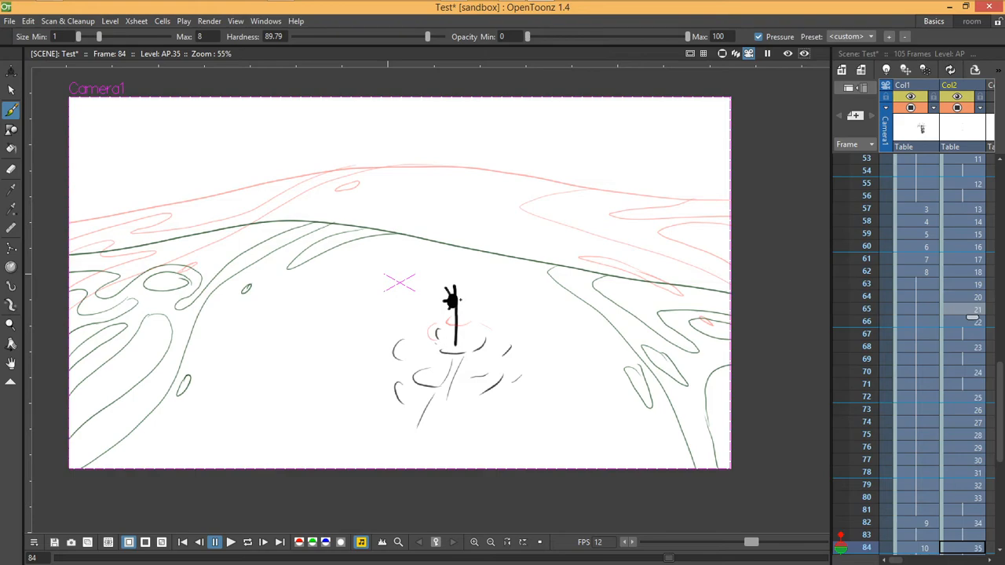
- Flip back and forth through the hand and wave drawings between frames 82 and 88 to examine the motion
key("comma")
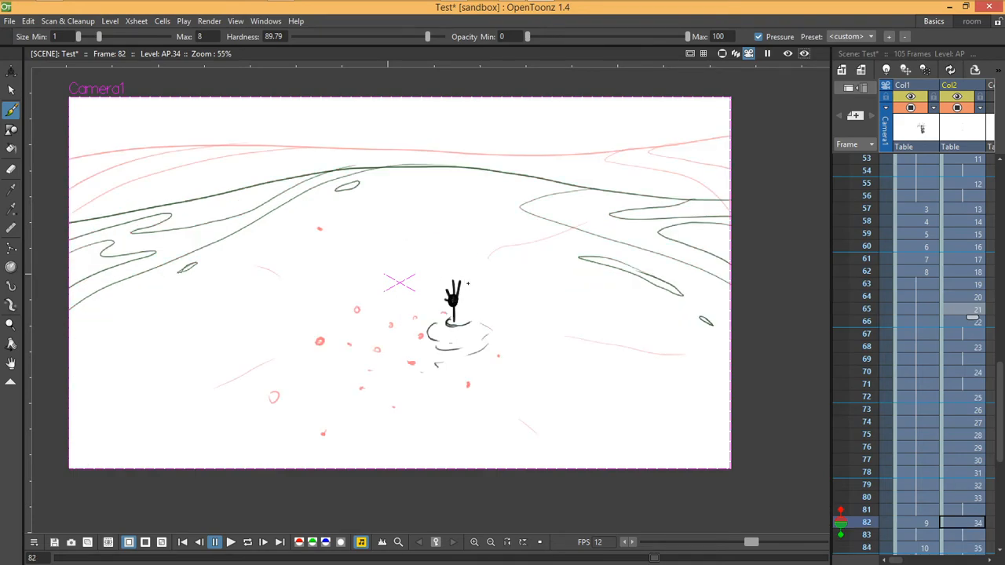
key("period")
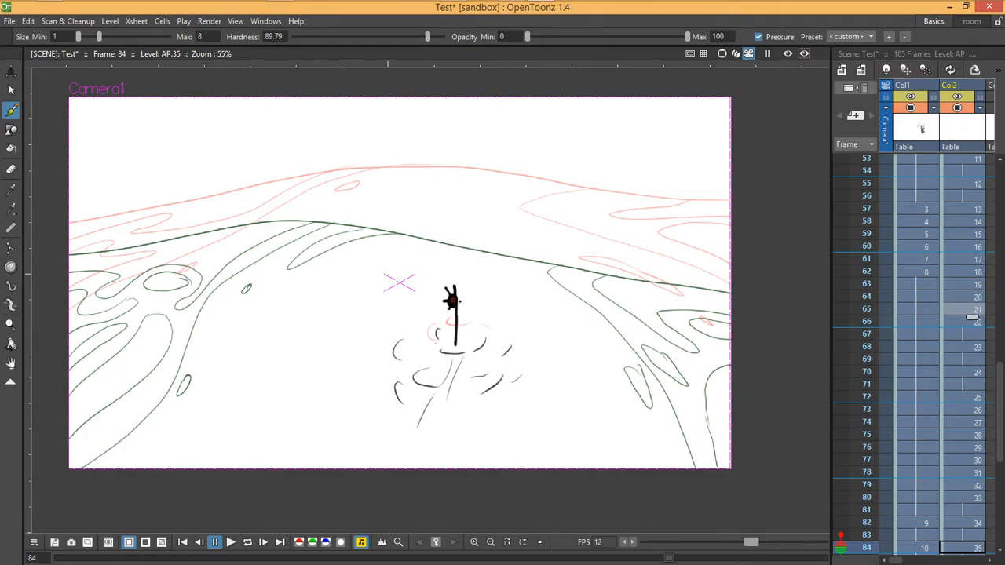
key("period")
key("period")
key("period")
key("period")
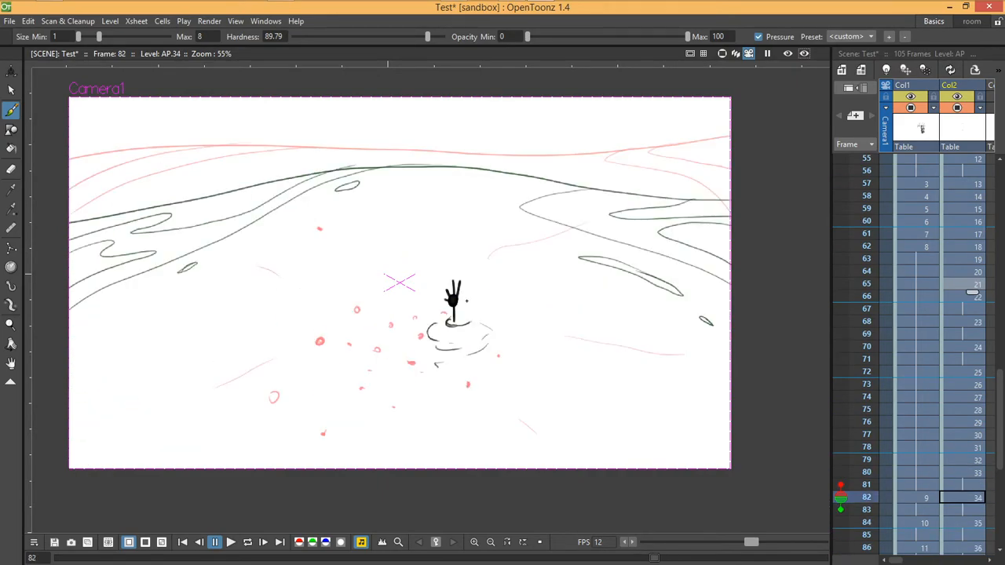
key("comma")
key("comma")
key("comma")
key("period")
key("period")
key("period")
key("comma")
key("comma")
key("comma")
key("period")
key("period")
key("period")
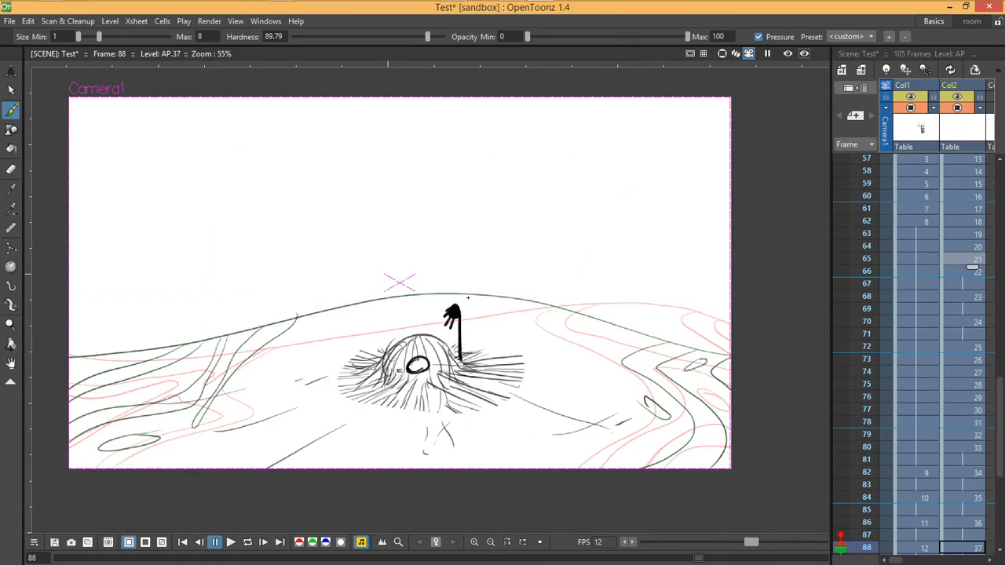
key("comma")
key("comma")
key("comma")
key("period")
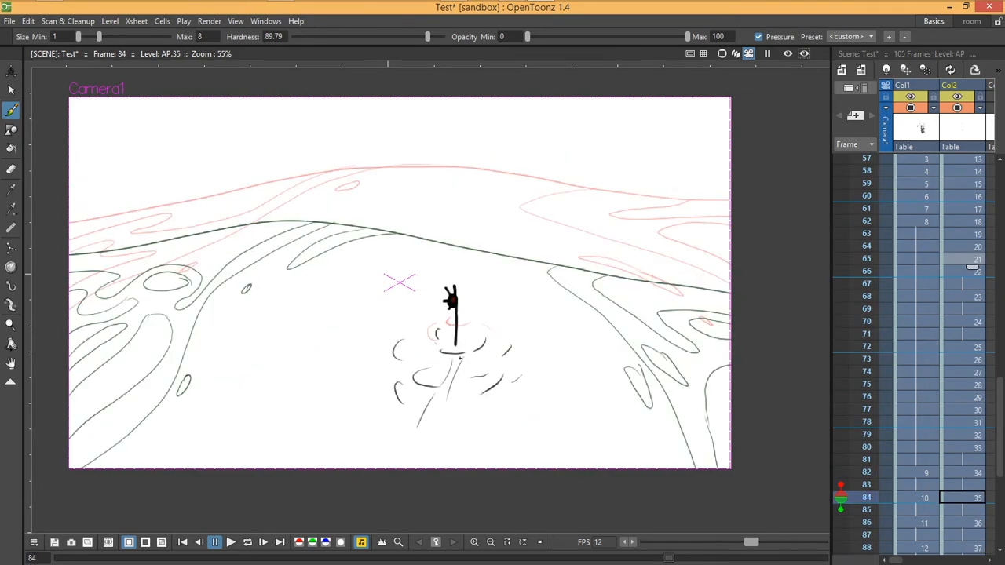
- Draw thin radiating streaks running down from the hand's base on the frame 84 and frame 82 drawings
mouse_move(454, 363)
left_mouse_down()
mouse_move(404, 447)
mouse_move(431, 450)
mouse_move(450, 414)
mouse_move(424, 401)
left_mouse_up()
key("comma")
left_click_drag(451, 334, 442, 390)
left_click_drag(445, 330, 434, 362)
- Flip between the frame 82, 84 and 86 drawings to examine how the new streaks move
key("period")
key("comma")
key("comma")
key("comma")
key("period")
key("period")
key("period")
key("period")
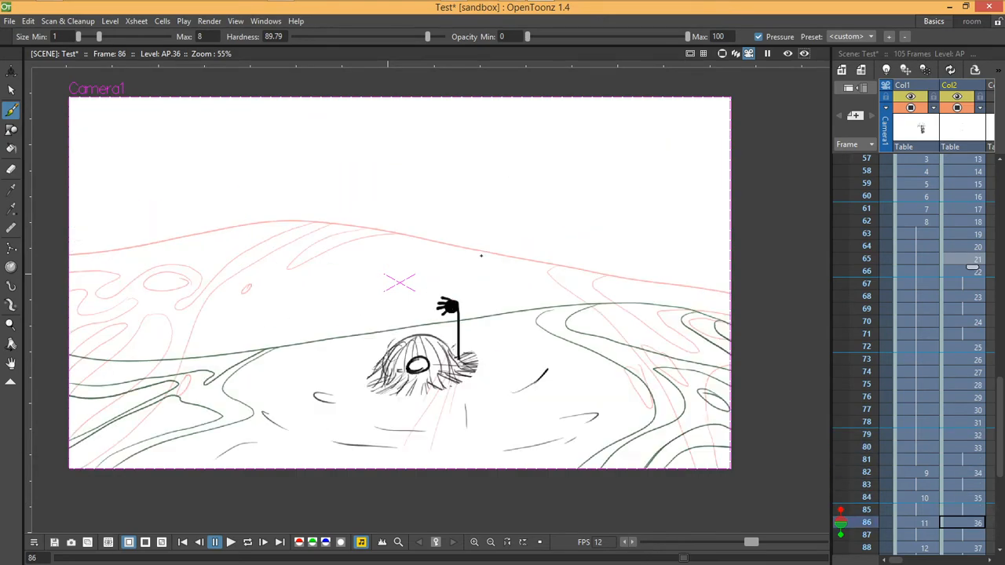
- Draw long streaks radiating outward and down from the emerging head on the frame 86 drawing
left_click_drag(454, 394, 447, 459)
left_click_drag(369, 399, 289, 458)
left_click_drag(361, 395, 319, 426)
left_click_drag(470, 394, 495, 460)
left_click_drag(486, 374, 501, 421)
left_click_drag(388, 404, 350, 445)
left_click_drag(363, 376, 299, 418)
left_click_drag(374, 357, 294, 410)
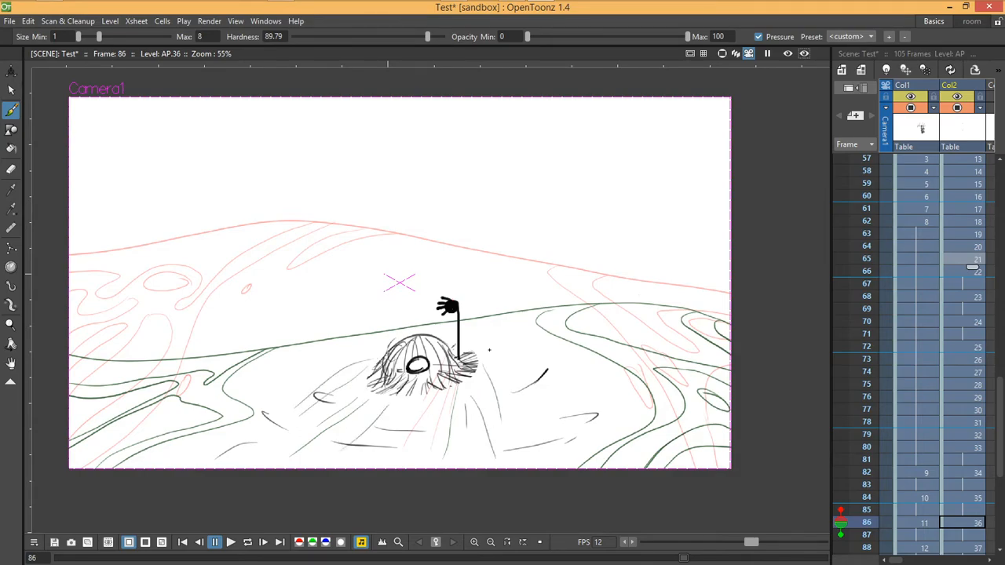
left_click_drag(515, 393, 471, 347)
mouse_move(384, 347)
left_mouse_down()
mouse_move(340, 364)
mouse_move(253, 448)
left_mouse_up()
- Add long curved streaks around the head and small reflection marks below it on the frame 88 drawing
key("Down")
key("Down")
left_click_drag(338, 408, 295, 442)
mouse_move(494, 344)
left_mouse_down()
mouse_move(546, 416)
mouse_move(517, 465)
left_mouse_up()
mouse_move(404, 441)
left_mouse_down()
mouse_move(385, 470)
mouse_move(344, 470)
left_mouse_up()
left_click_drag(372, 419, 317, 469)
mouse_move(373, 448)
left_mouse_down()
mouse_move(410, 437)
mouse_move(402, 443)
left_mouse_up()
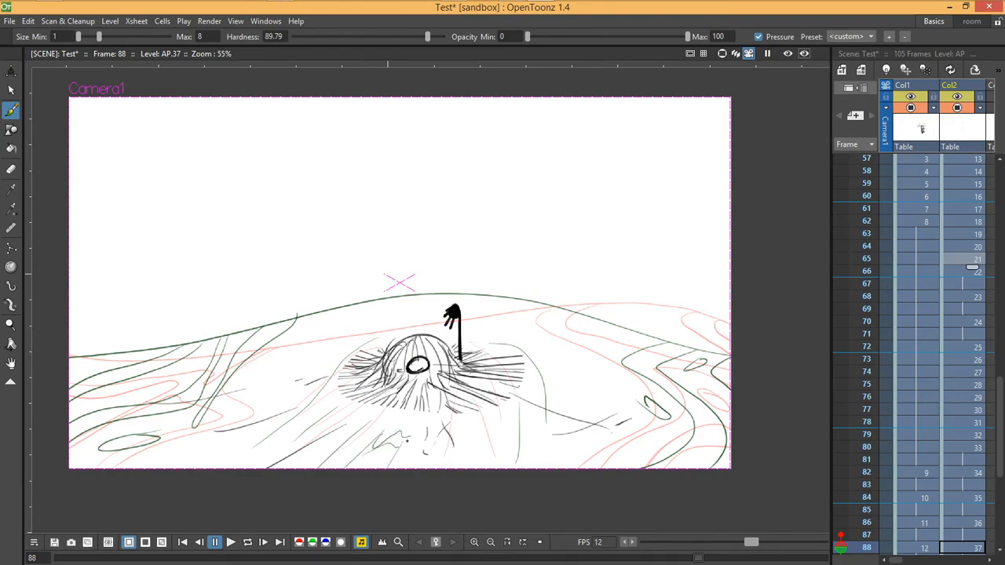
left_click_drag(493, 449, 520, 437)
- Draw a faint curved ripple line on each side of the head and a short streak below it on the frame 90 drawing
key("period")
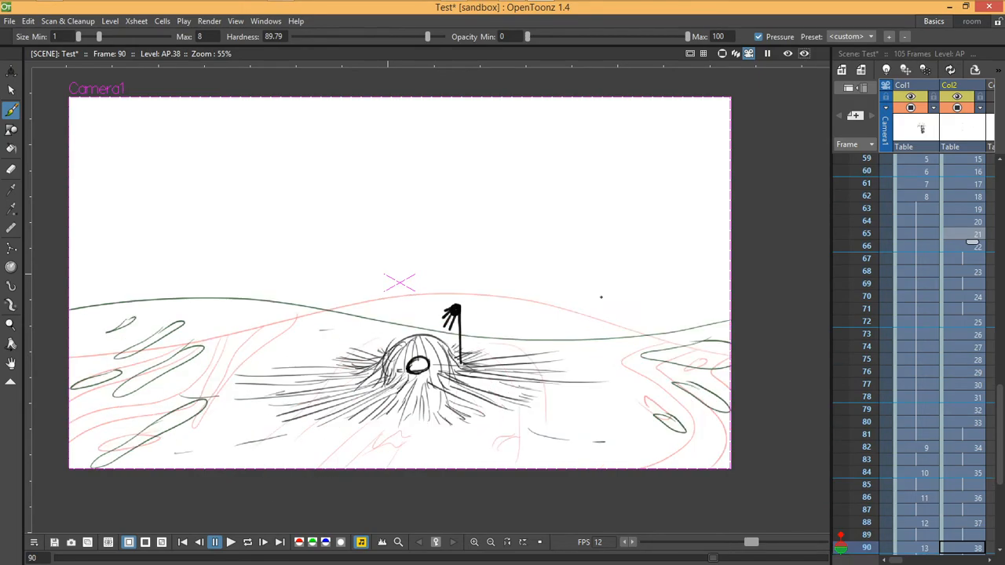
left_click_drag(310, 356, 199, 418)
left_click_drag(430, 431, 412, 470)
left_click_drag(569, 347, 642, 403)
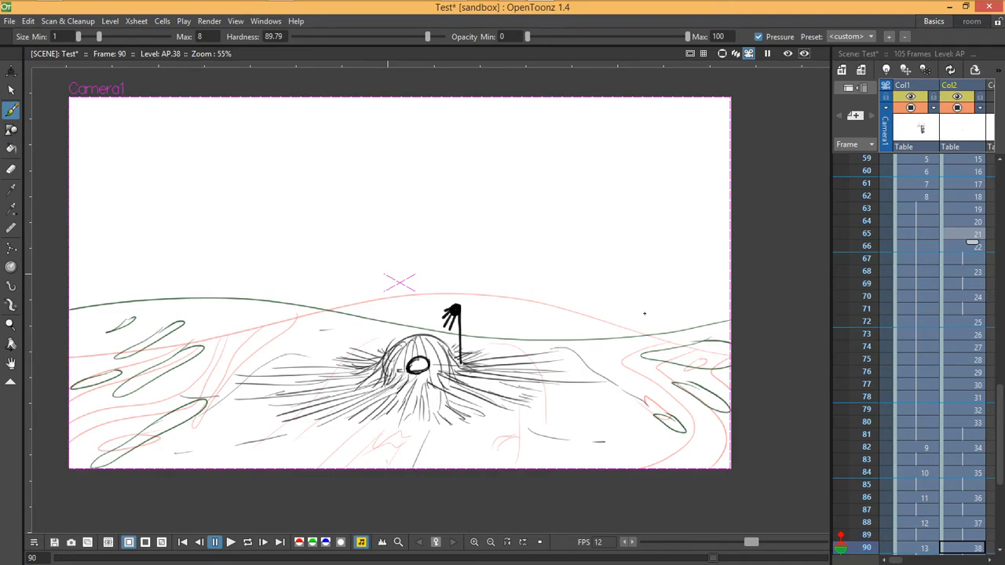
- Flip back and forth through the final wave drawings up to frame 94 to examine how the water settles
key("period")
key("period")
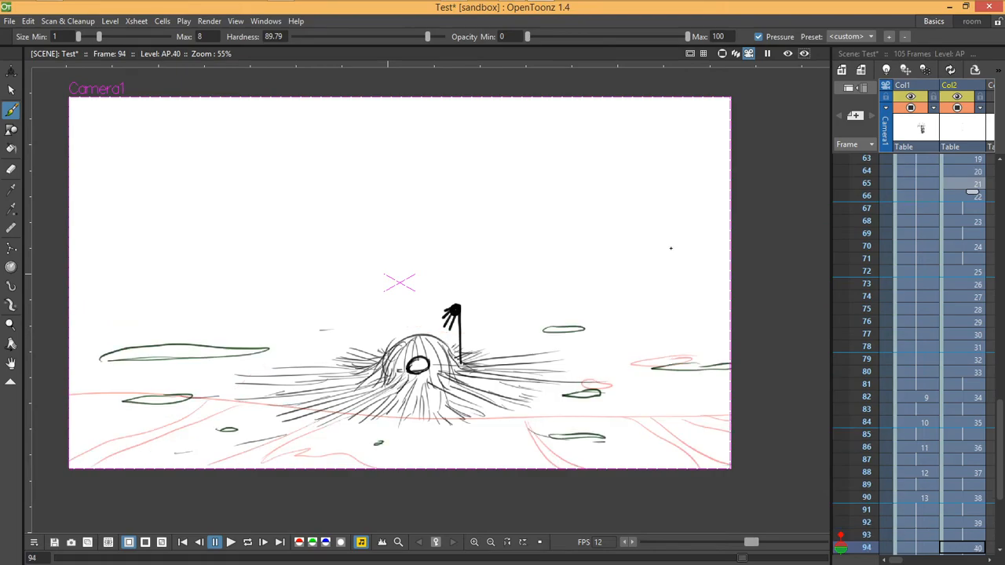
key("comma")
key("comma")
key("comma")
key("comma")
key("period")
key("period")
key("period")
key("period")
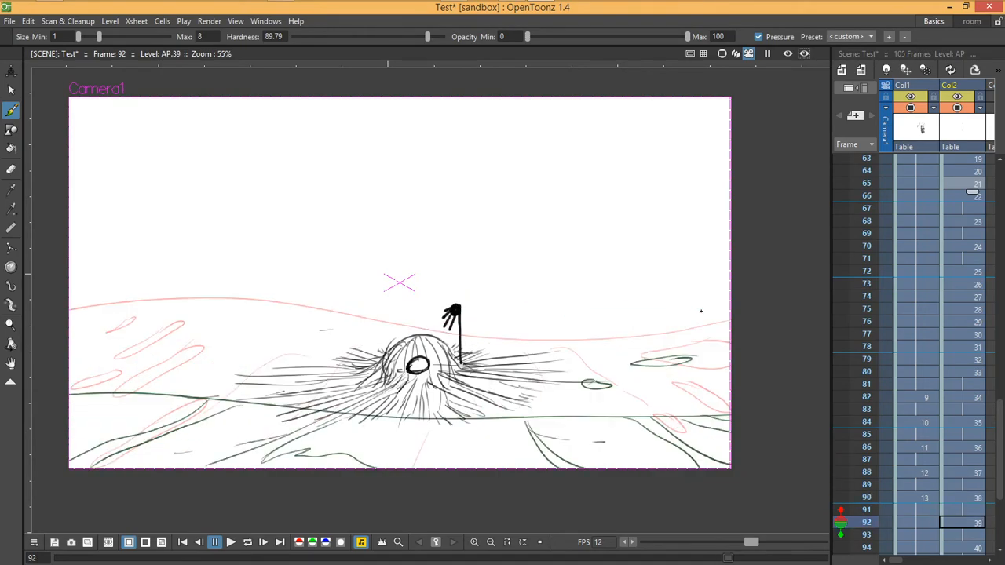
- Play the whole animation in a loop from frame 1 to review it, and stop the playback
left_click(183, 544)
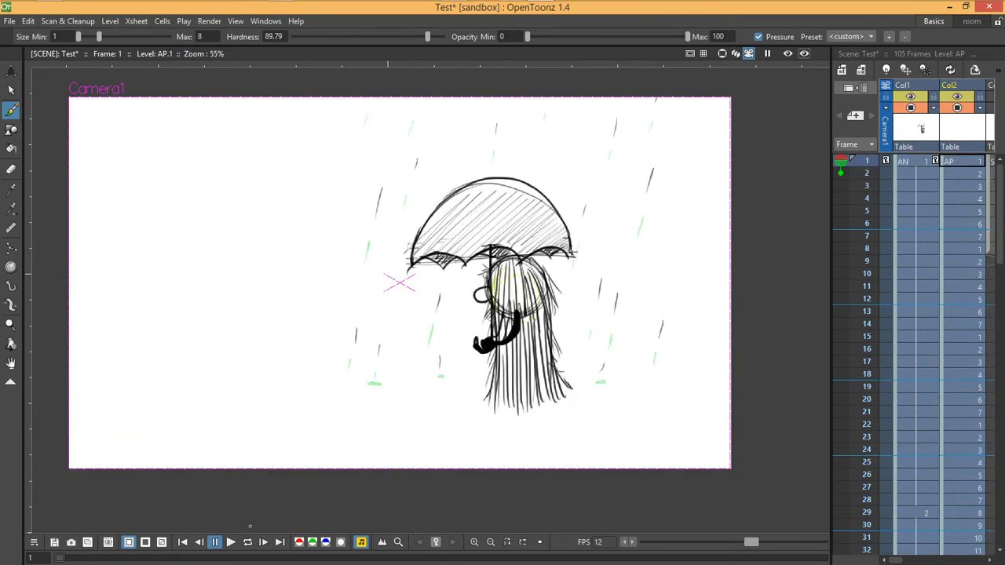
left_click(247, 543)
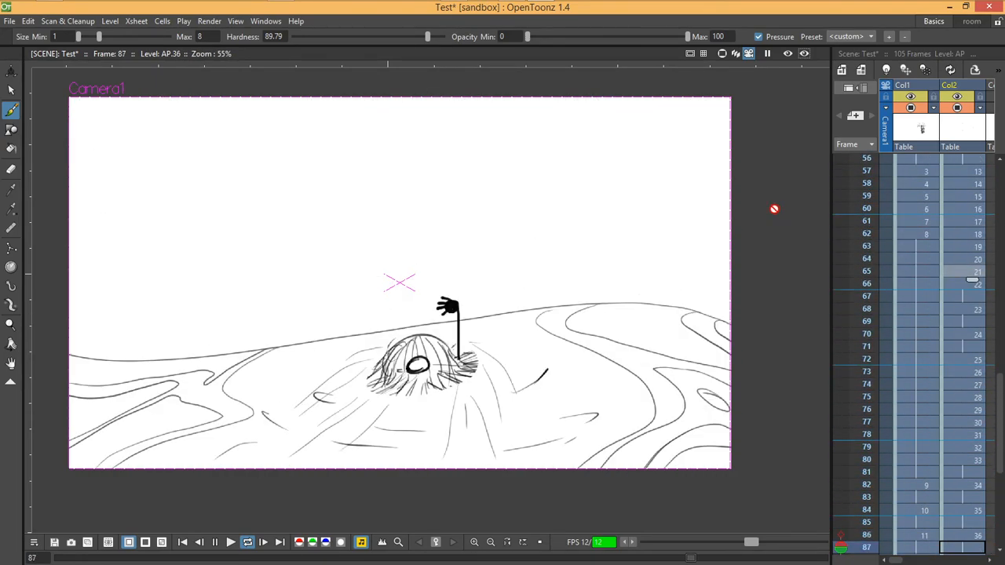
left_click(217, 542)
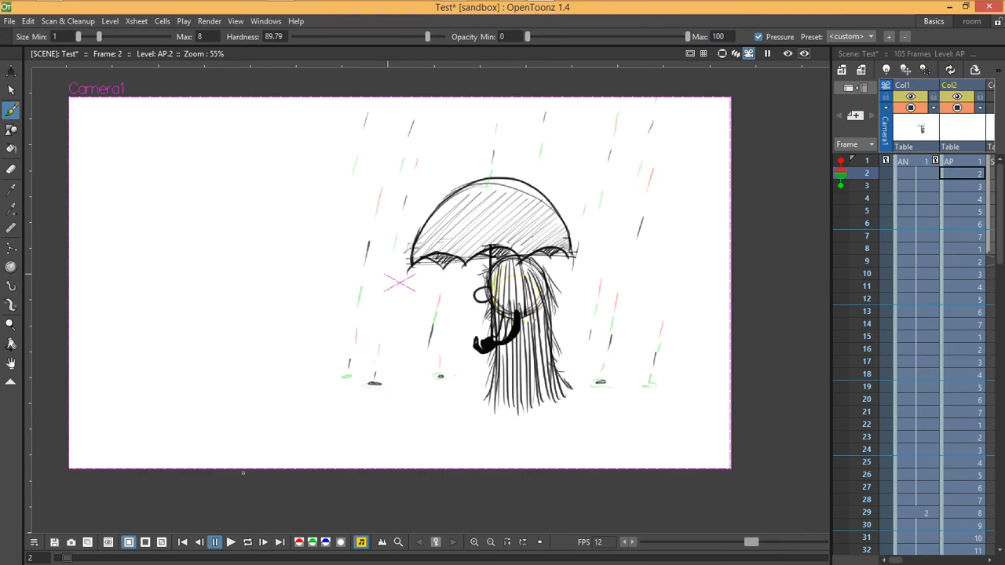
- Switch to the OBS recording window
mouse_move(507, 6)
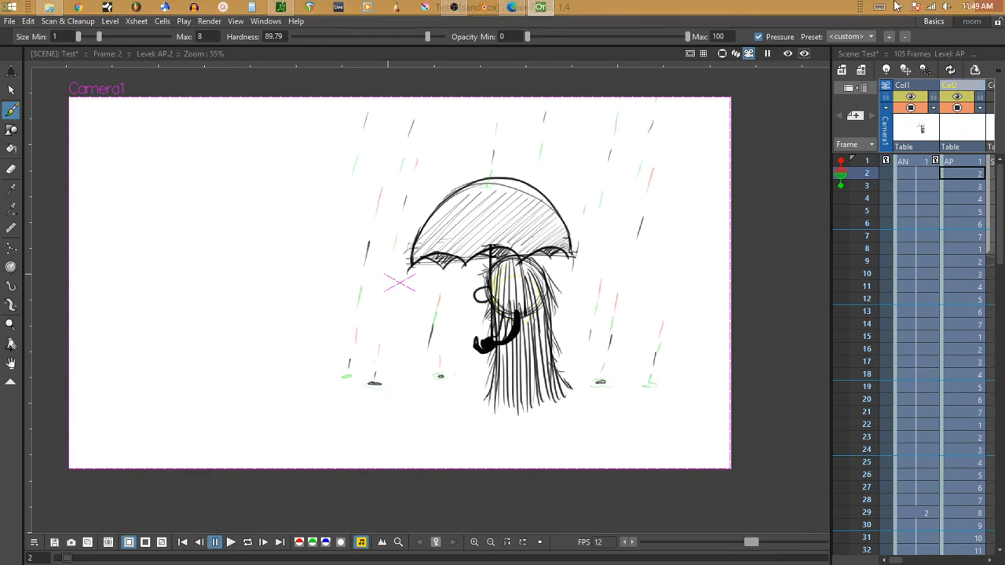
left_click(455, 9)
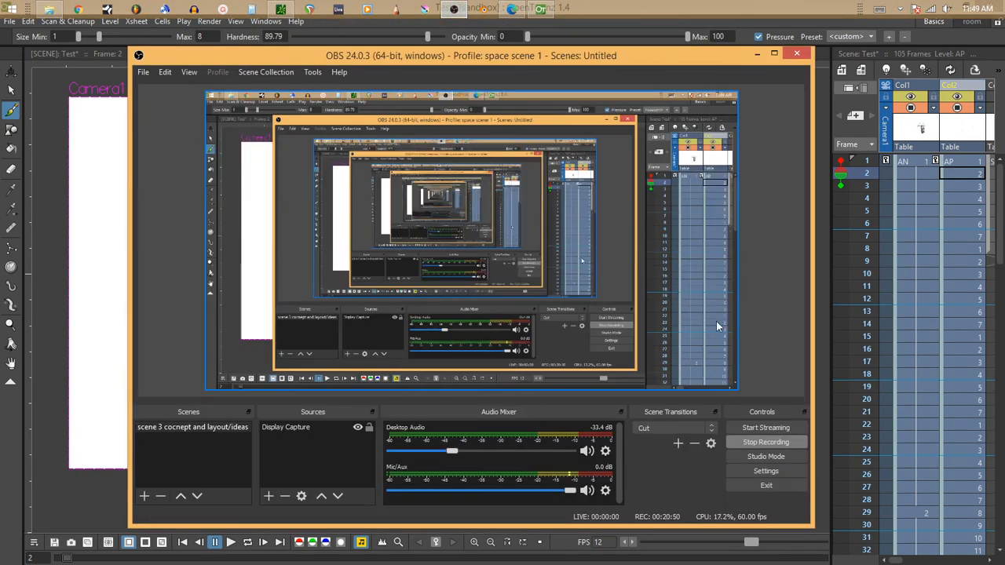